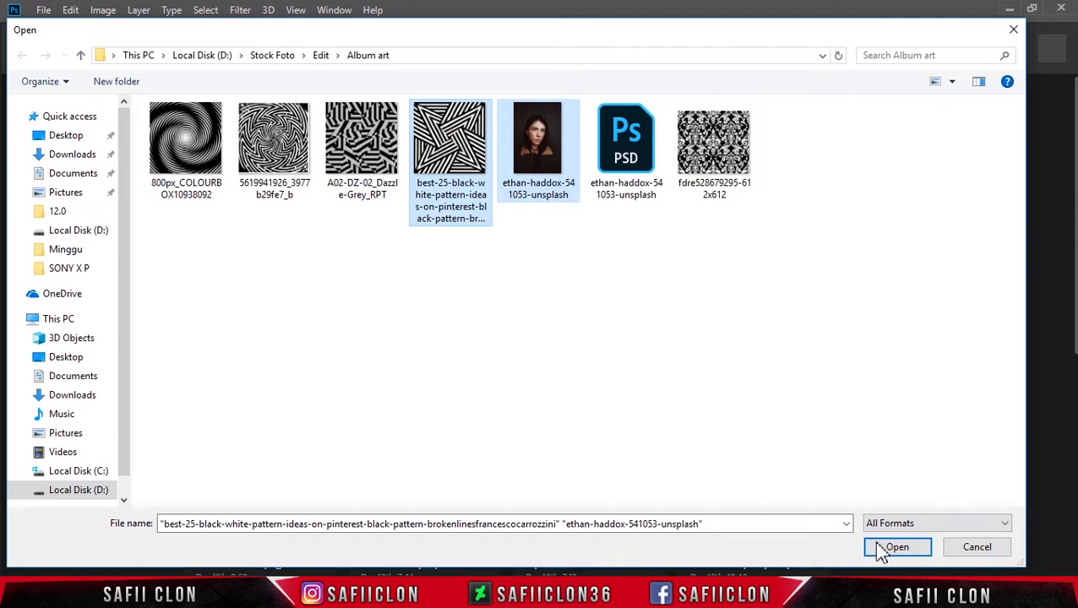
Open the black-and-white line pattern and the portrait photo, and copy the pattern into the portrait document as a new layer.
{"action": "left_click", "coordinate": [906, 548]}
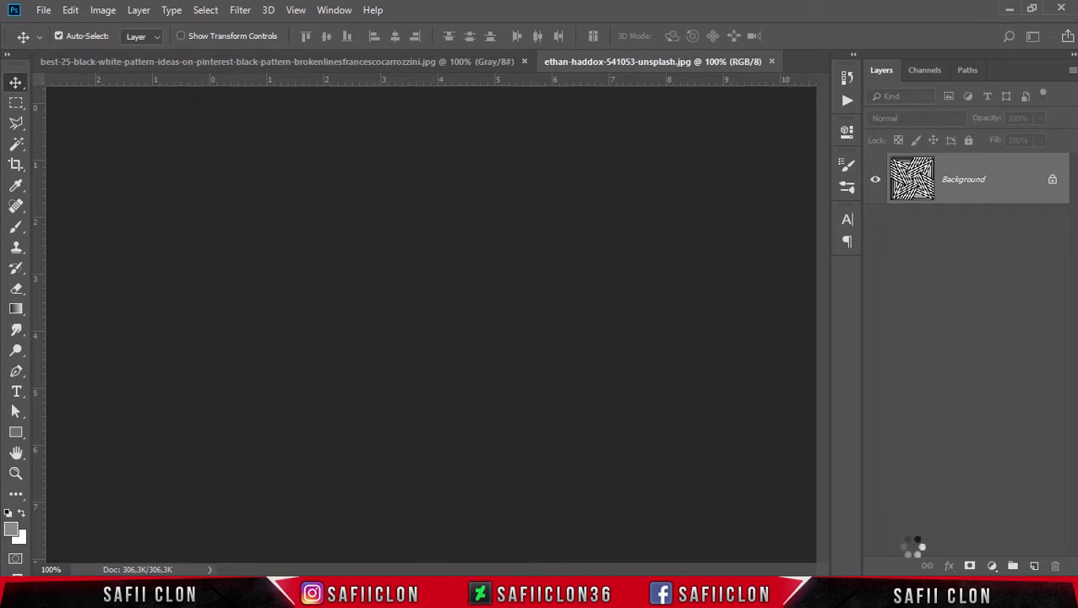
{"action": "left_click", "coordinate": [334, 67]}
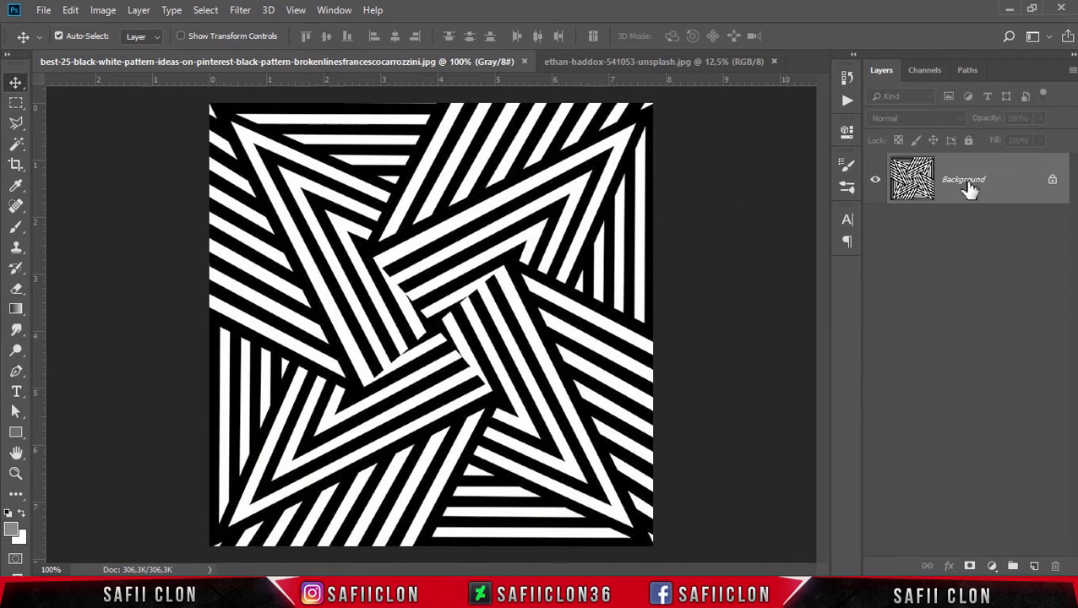
{"action": "left_click_drag", "start_coordinate": [987, 180], "coordinate": [432, 308]}
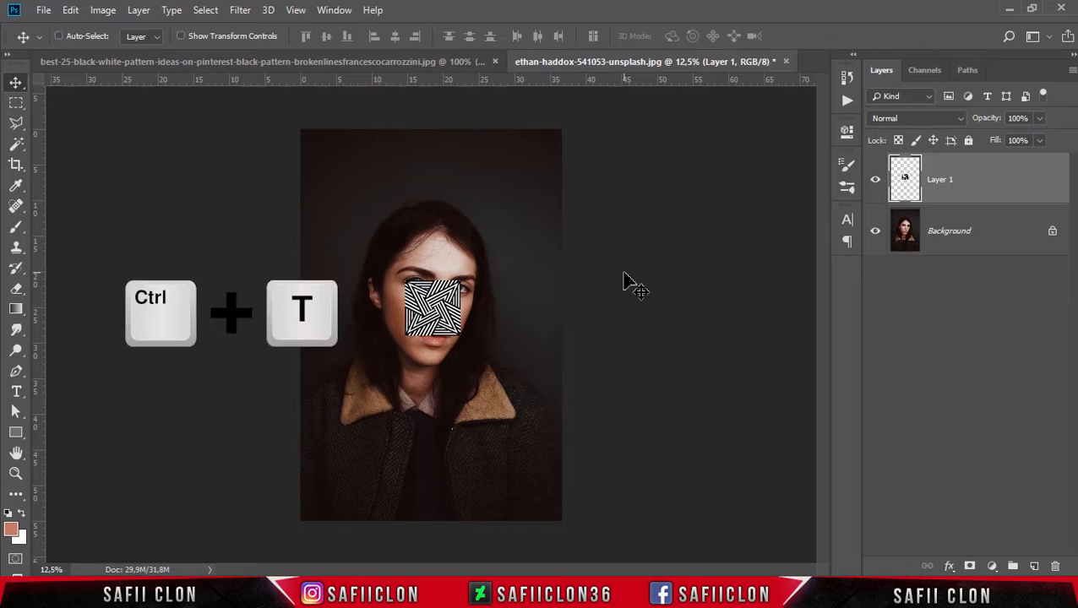
Scale the pattern layer proportionally to about 484% so it spans the portrait's full width, and position it over the photo.
{"action": "key", "text": "ctrl+t"}
{"action": "left_click_drag", "start_coordinate": [463, 337], "coordinate": [561, 437]}
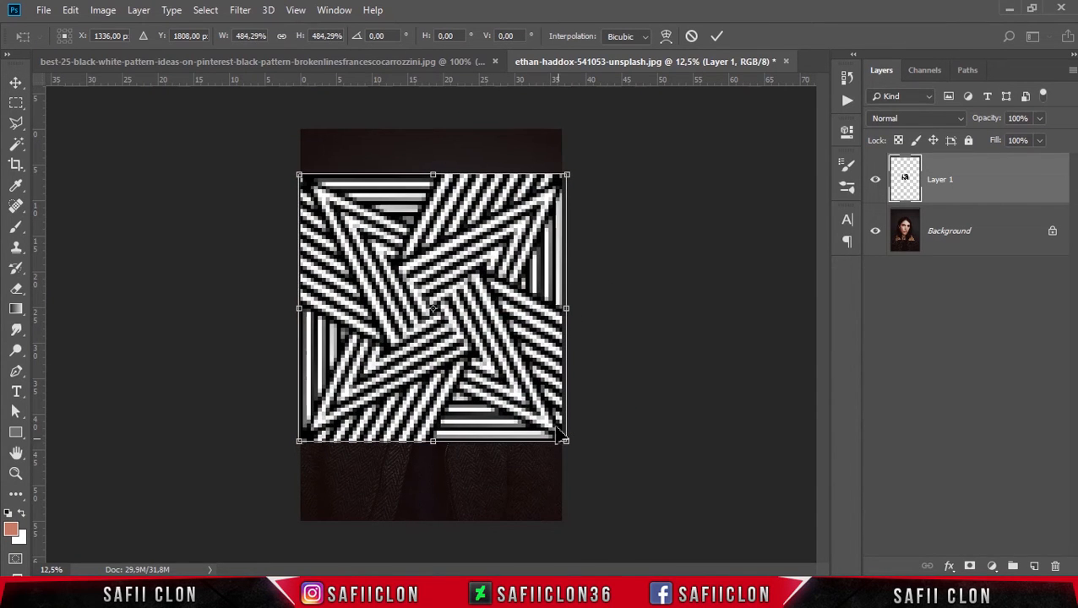
{"action": "key", "text": "ctrl+plus"}
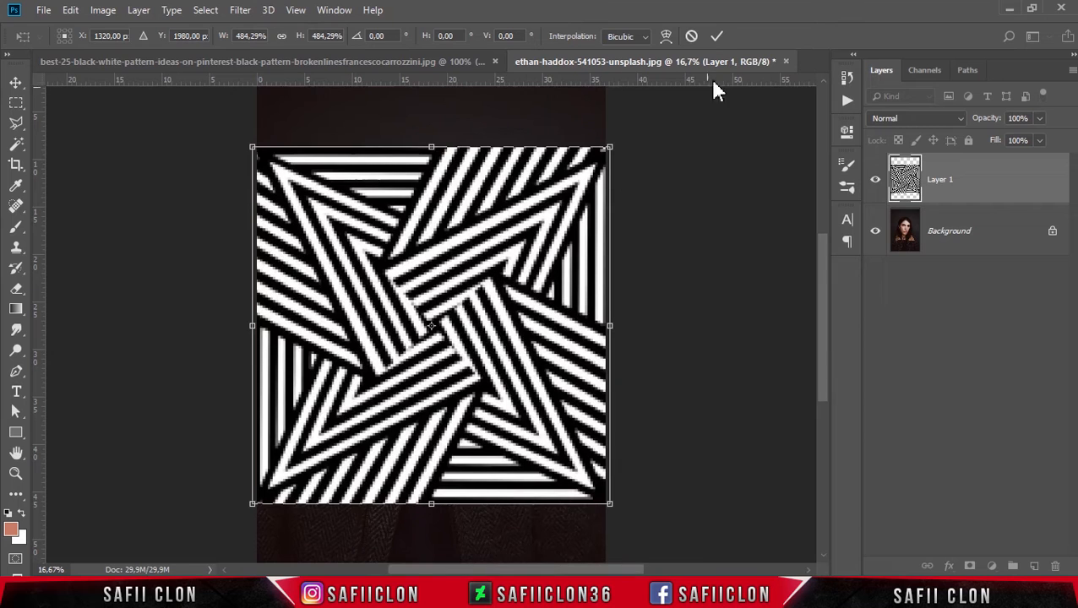
{"action": "left_click", "coordinate": [715, 36]}
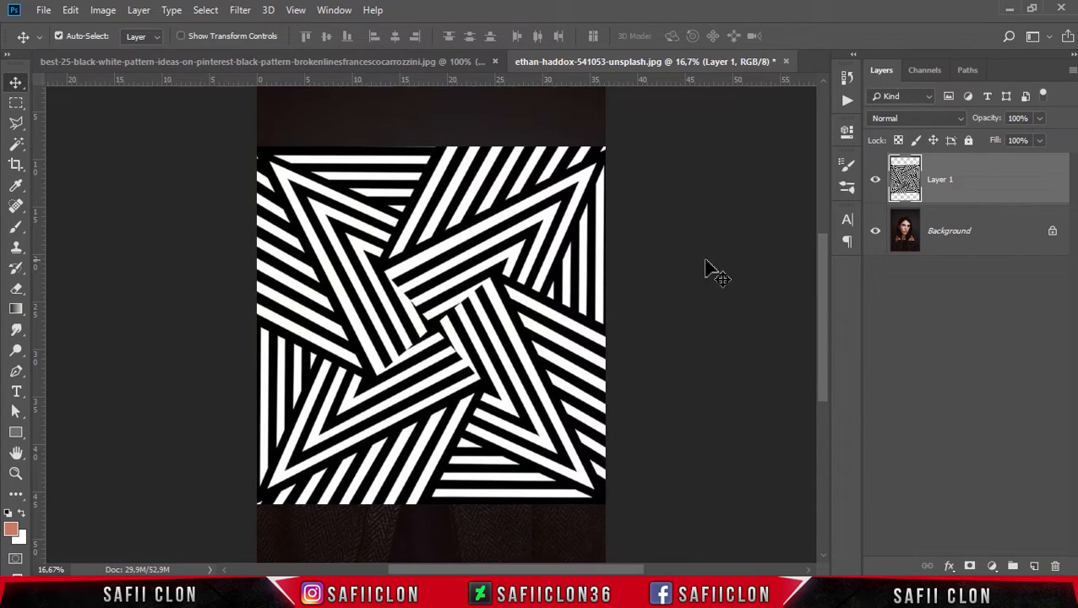
Crop the canvas at the upper and lower edges to match the pattern's square.
{"action": "left_click", "coordinate": [999, 188]}
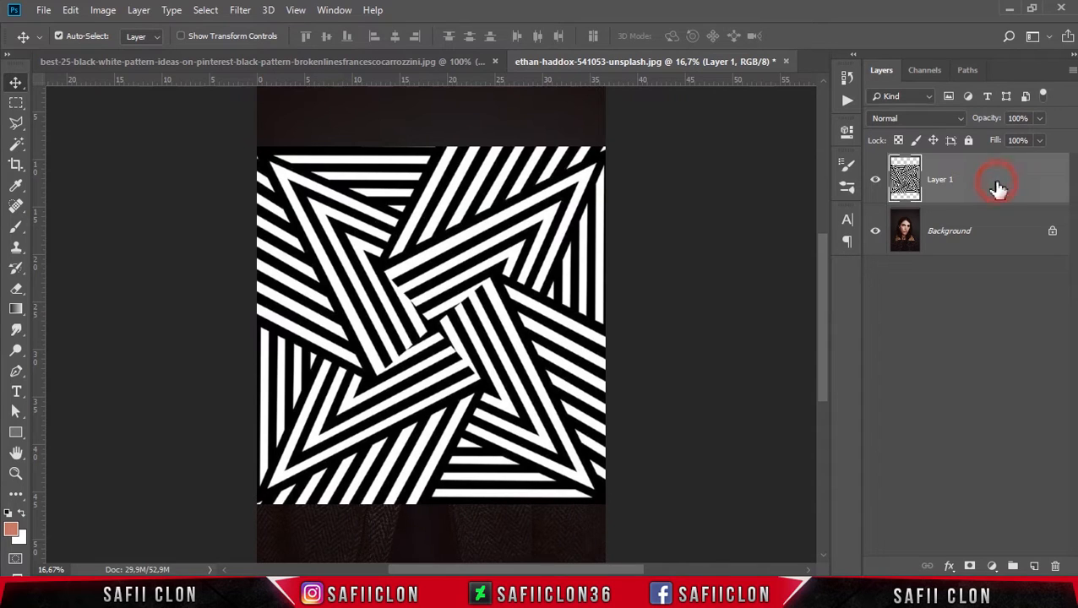
{"action": "left_click", "coordinate": [17, 168]}
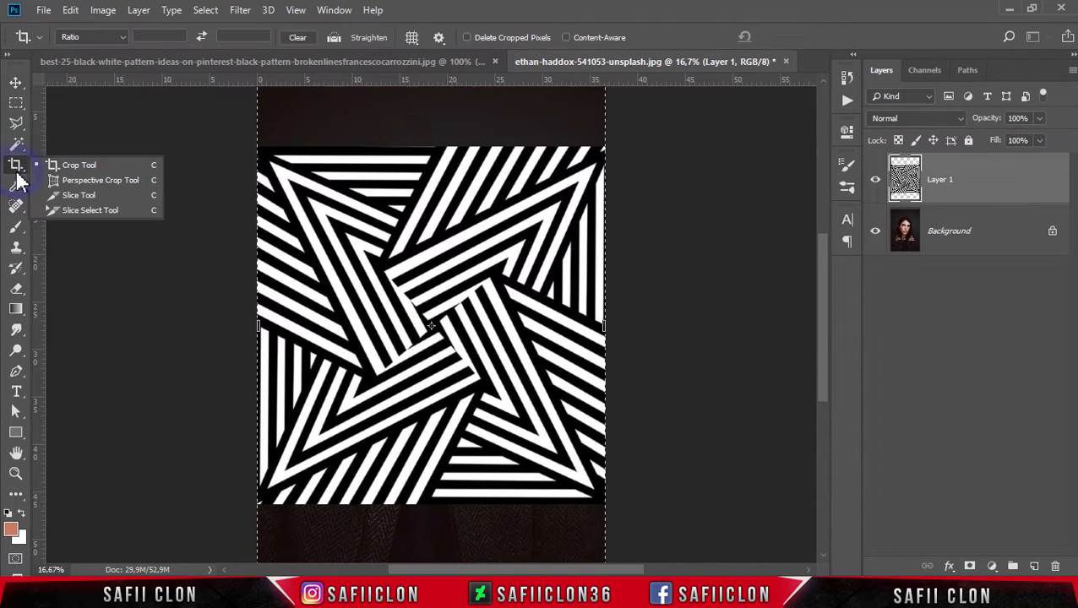
{"action": "left_click", "coordinate": [75, 164]}
{"action": "key", "text": "ctrl+minus"}
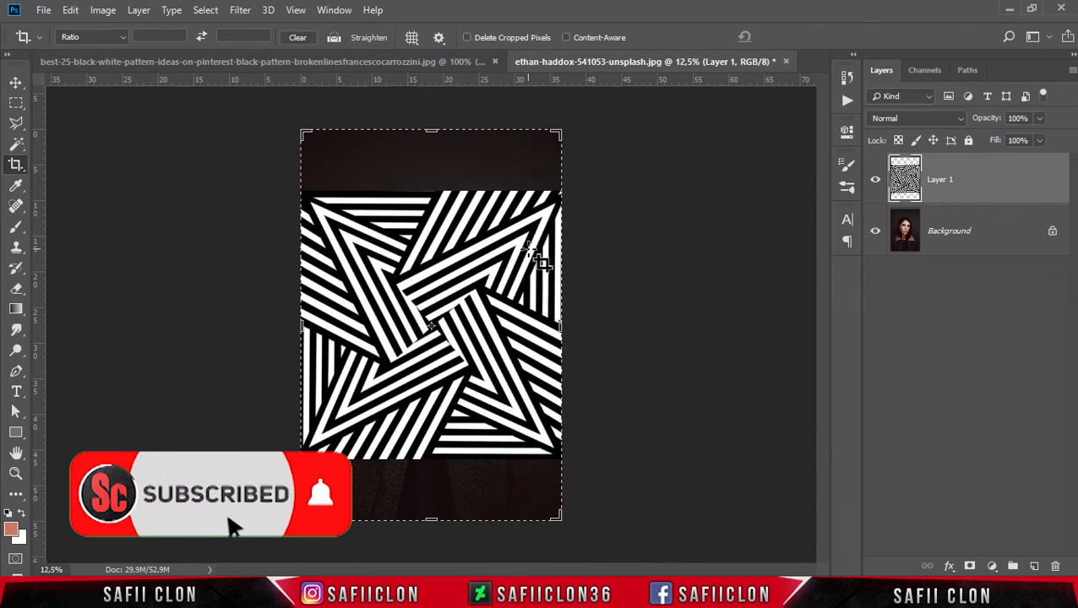
{"action": "left_click_drag", "start_coordinate": [432, 140], "coordinate": [431, 162]}
{"action": "left_click_drag", "start_coordinate": [433, 487], "coordinate": [437, 459]}
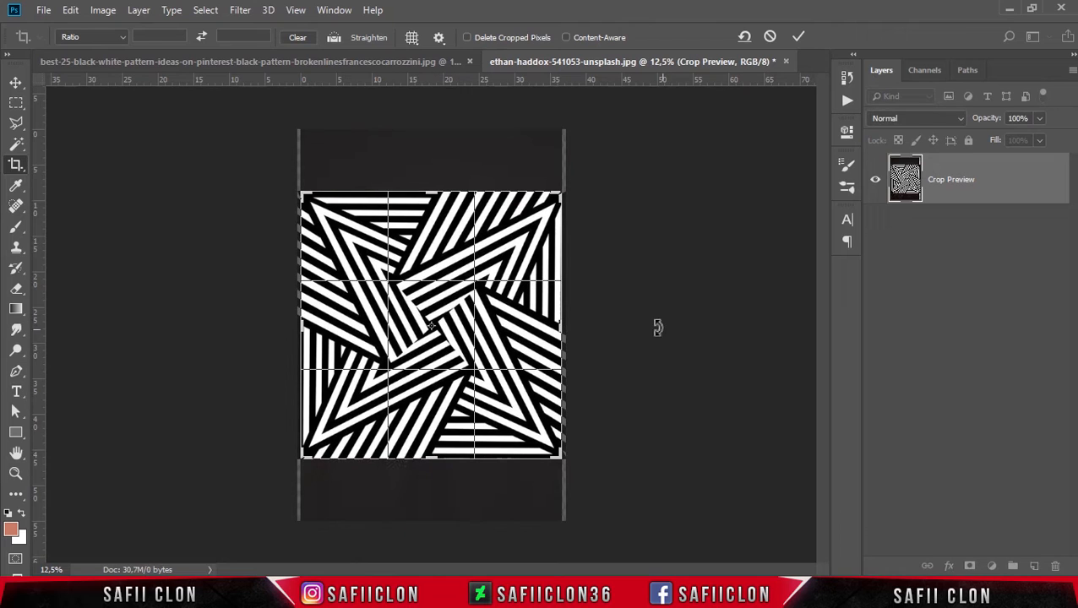
{"action": "left_click", "coordinate": [800, 38]}
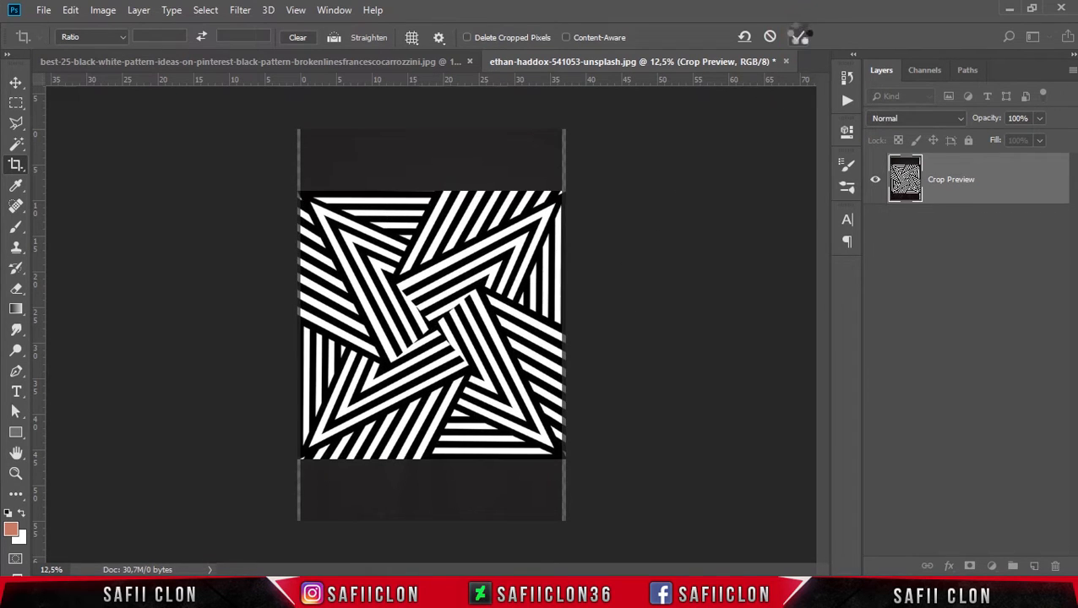
{"action": "left_click", "coordinate": [17, 84]}
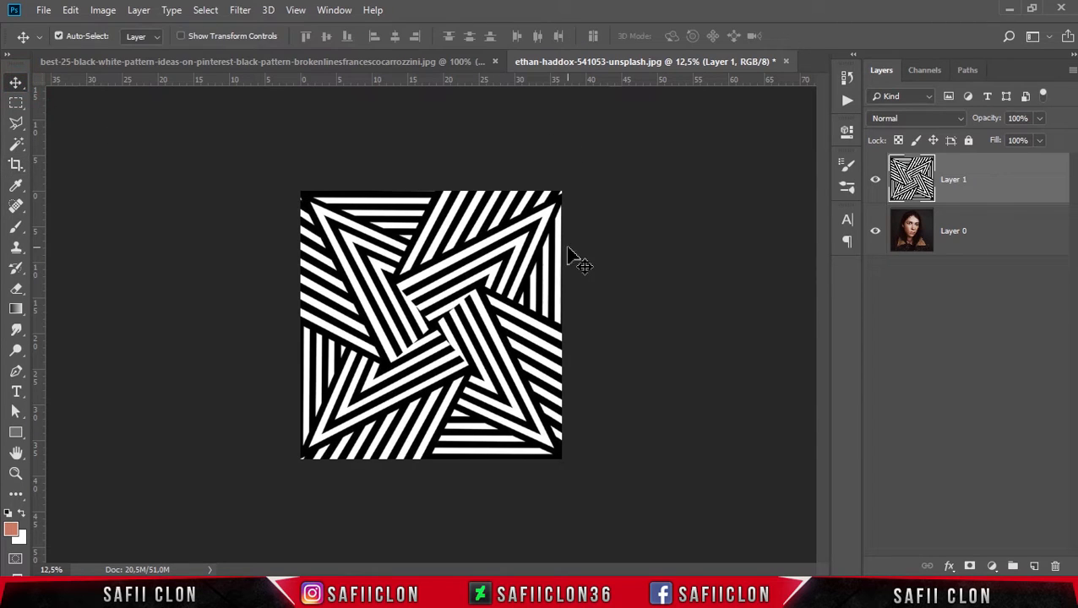
Toggle the visibility of the pattern layer to check the cropped portrait beneath it.
{"action": "left_click", "coordinate": [876, 180]}
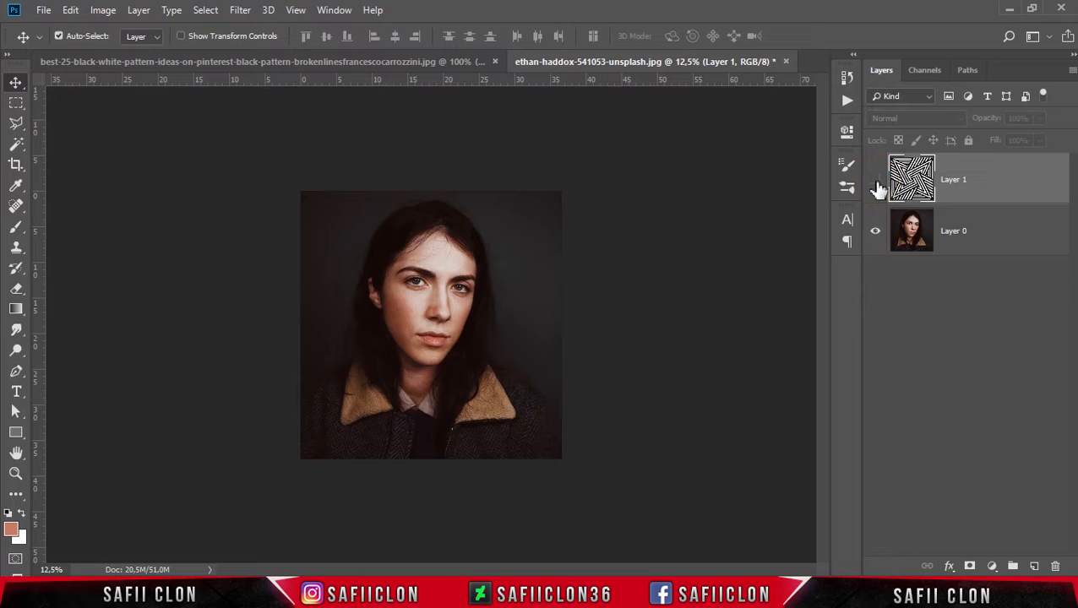
{"action": "left_click", "coordinate": [877, 184]}
{"action": "left_click", "coordinate": [877, 184]}
{"action": "left_click", "coordinate": [877, 185]}
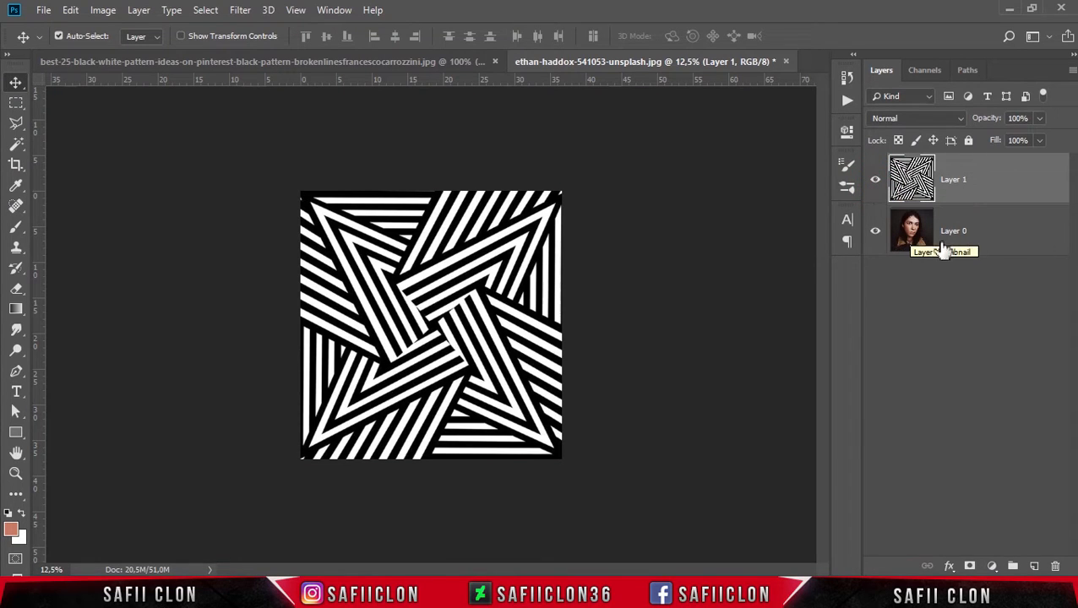
Duplicate the portrait layer, Layer 0, within the same document.
{"action": "left_click", "coordinate": [997, 241]}
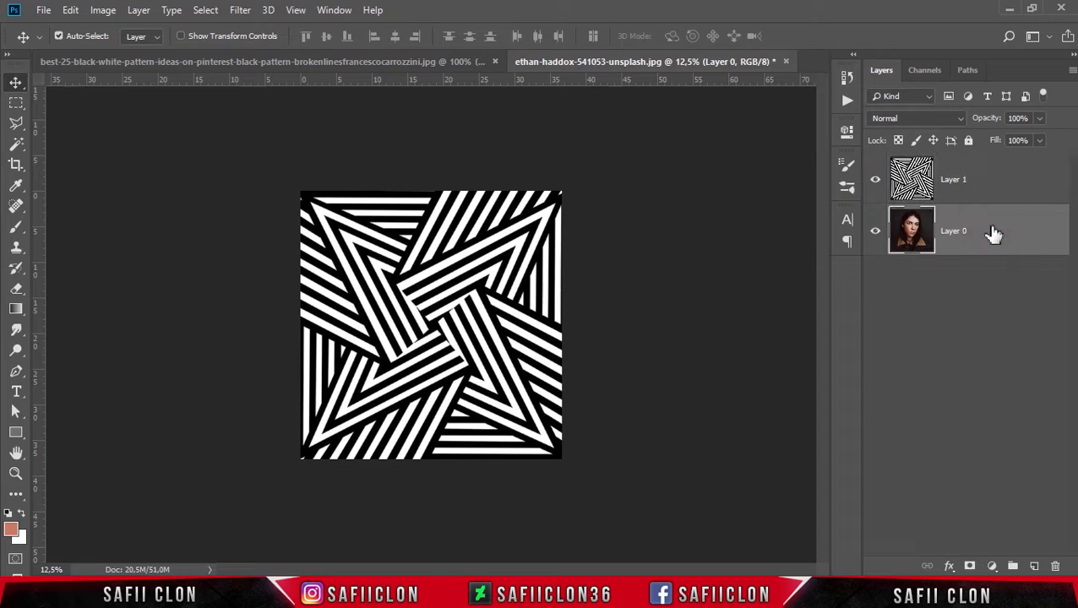
{"action": "right_click", "coordinate": [988, 225]}
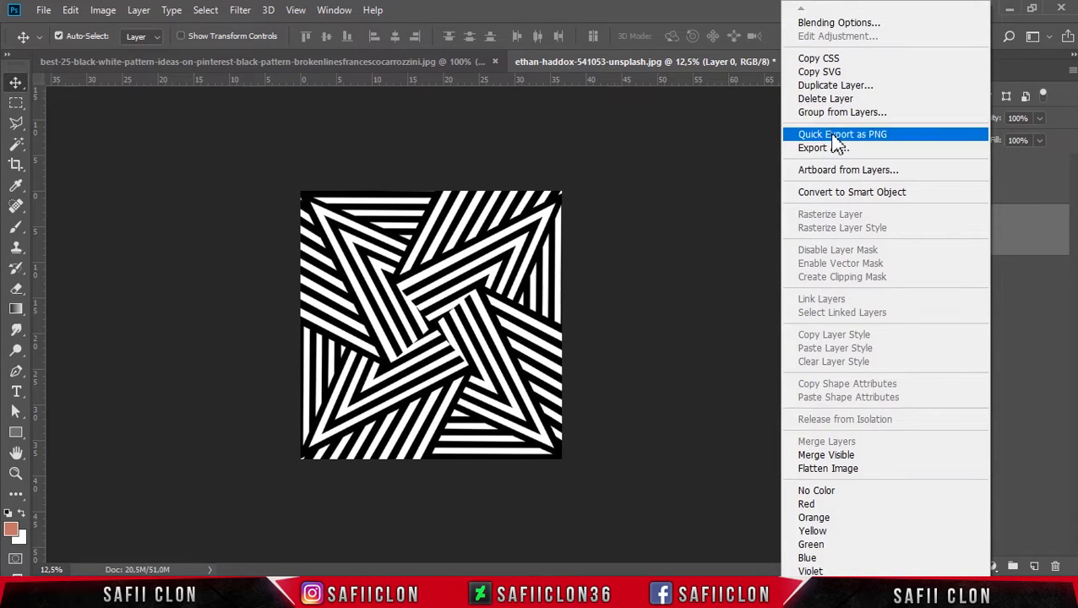
{"action": "left_click", "coordinate": [840, 88]}
{"action": "left_click", "coordinate": [674, 152]}
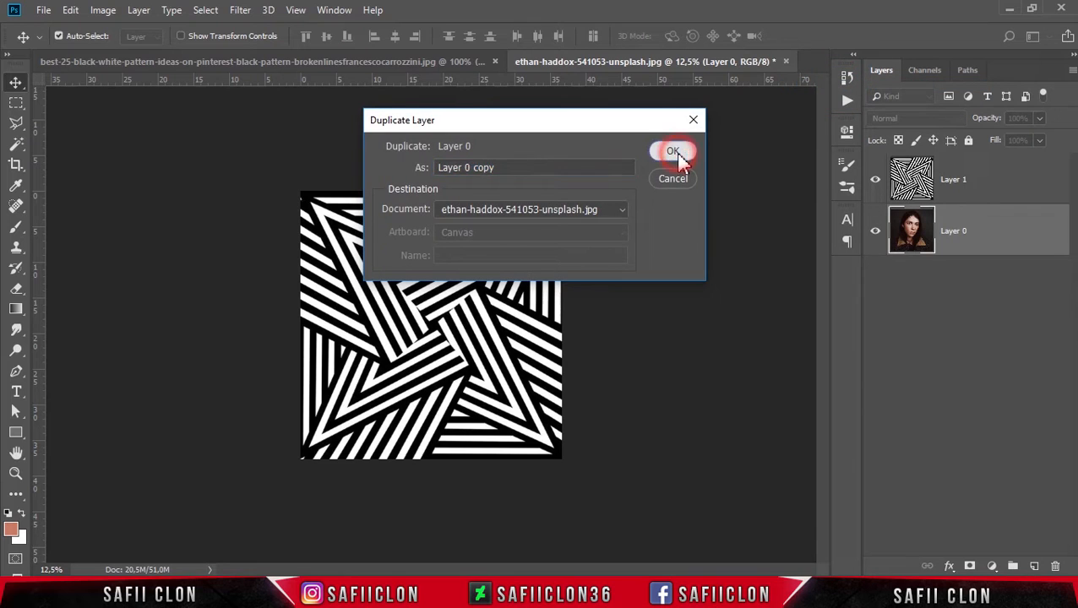
Rename the lower portrait layer ORIGINAL and its duplicate EDIT.
{"action": "left_click", "coordinate": [970, 286]}
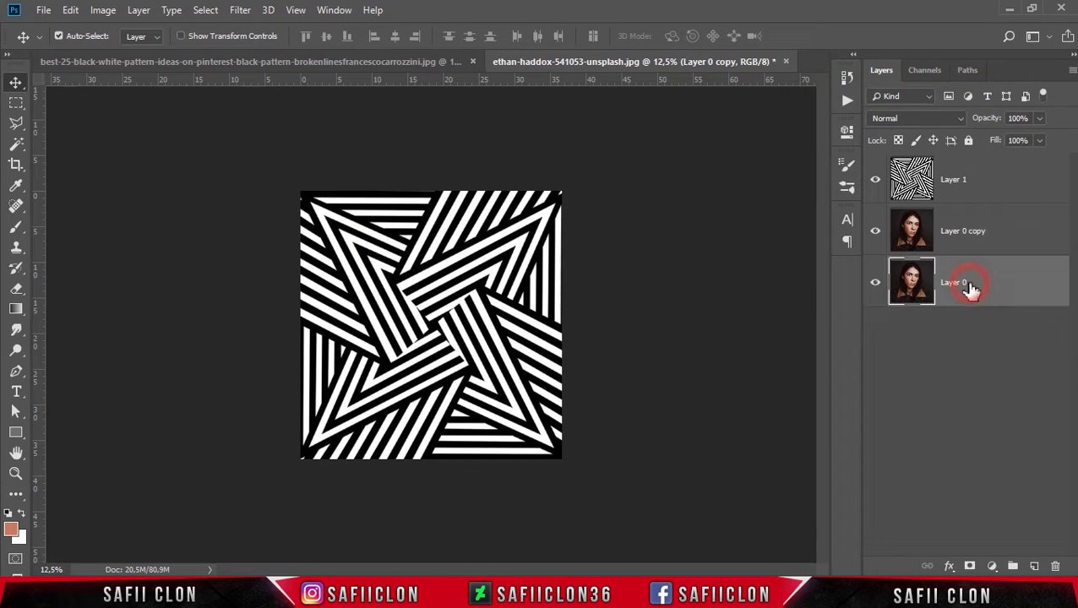
{"action": "double_click", "coordinate": [953, 286]}
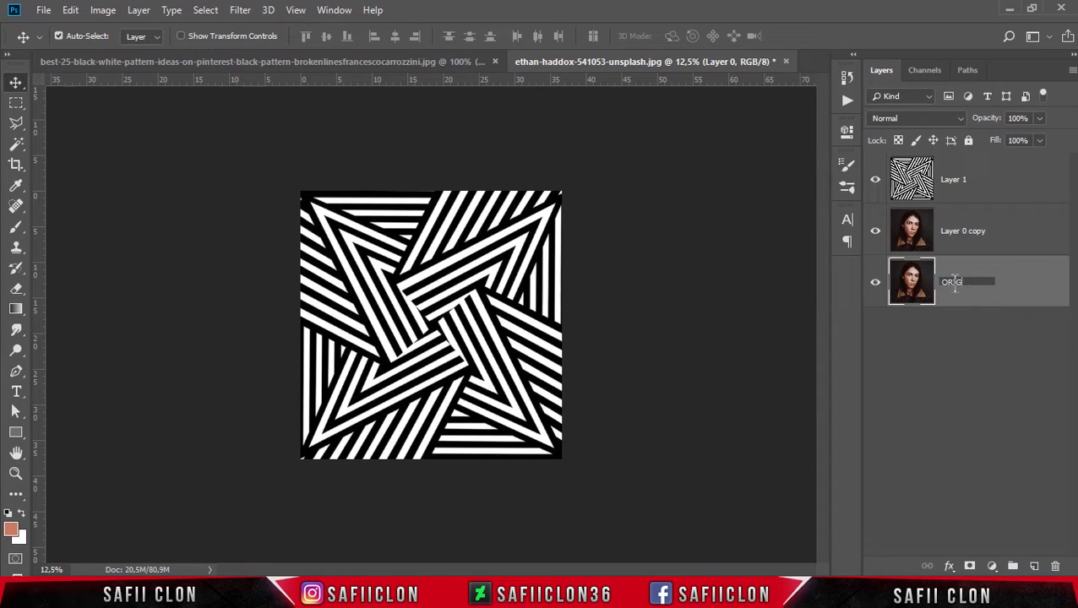
{"action": "left_click", "coordinate": [1013, 296]}
{"action": "left_click", "coordinate": [971, 235]}
{"action": "double_click", "coordinate": [964, 231]}
{"action": "type", "text": "EDIT"}
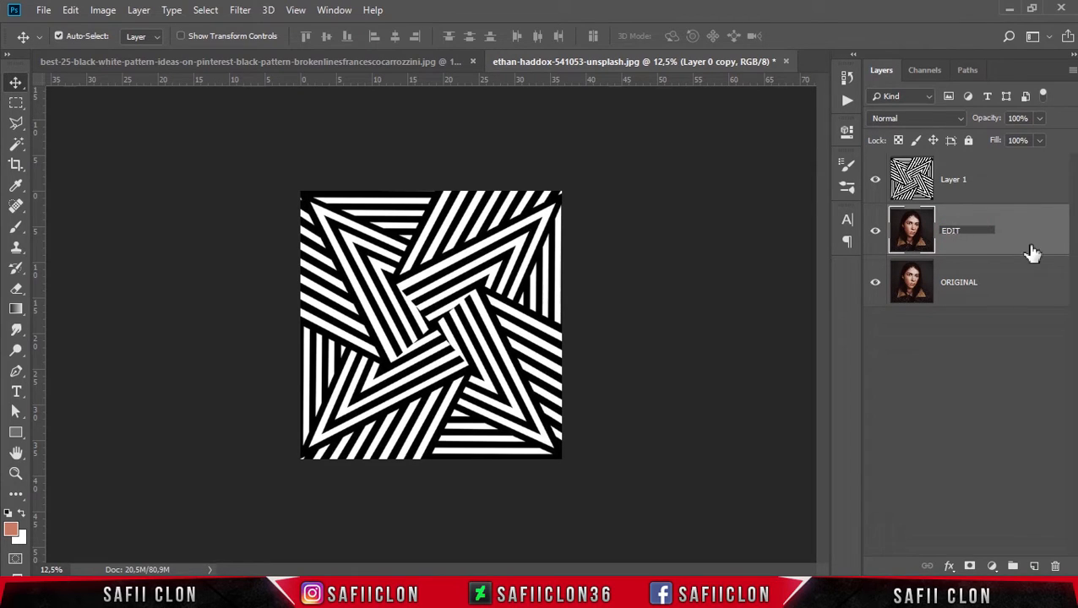
{"action": "left_click", "coordinate": [1006, 237]}
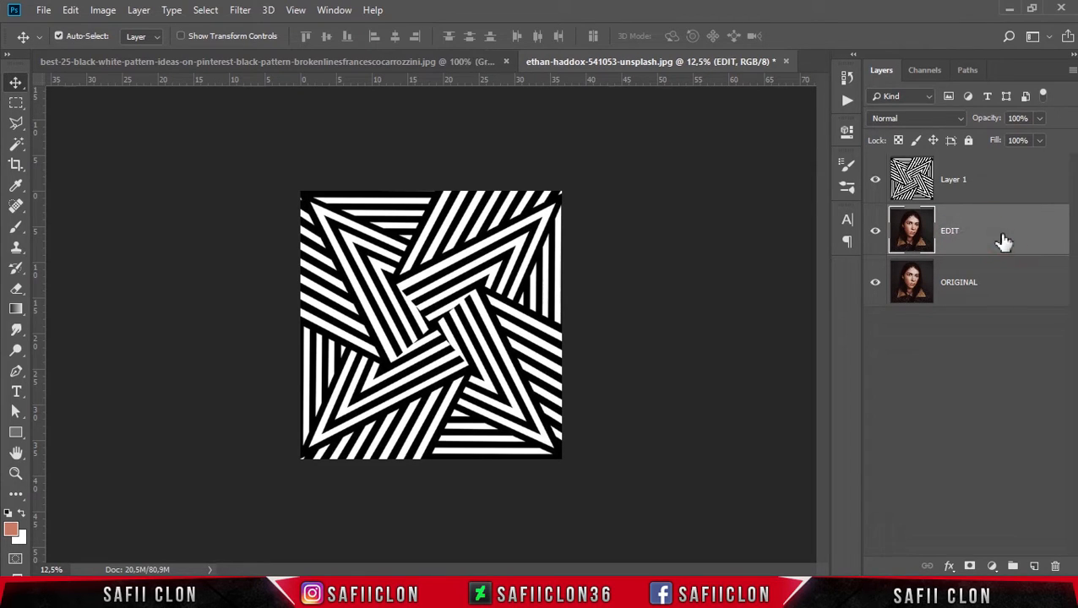
Make the pattern layer active and hide the EDIT and ORIGINAL layers.
{"action": "left_click", "coordinate": [990, 186]}
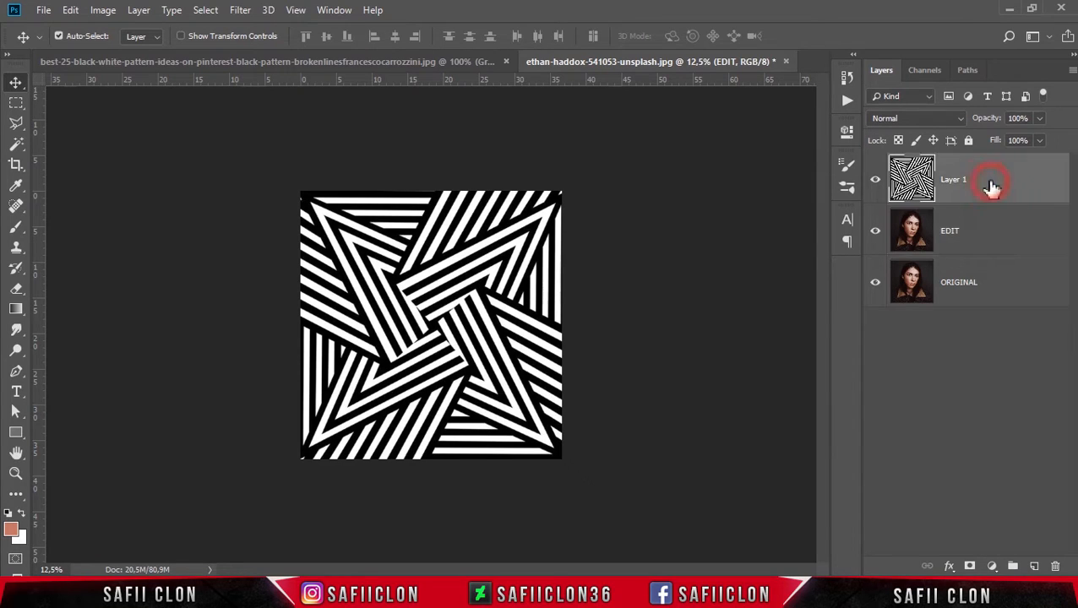
{"action": "left_click", "coordinate": [876, 233]}
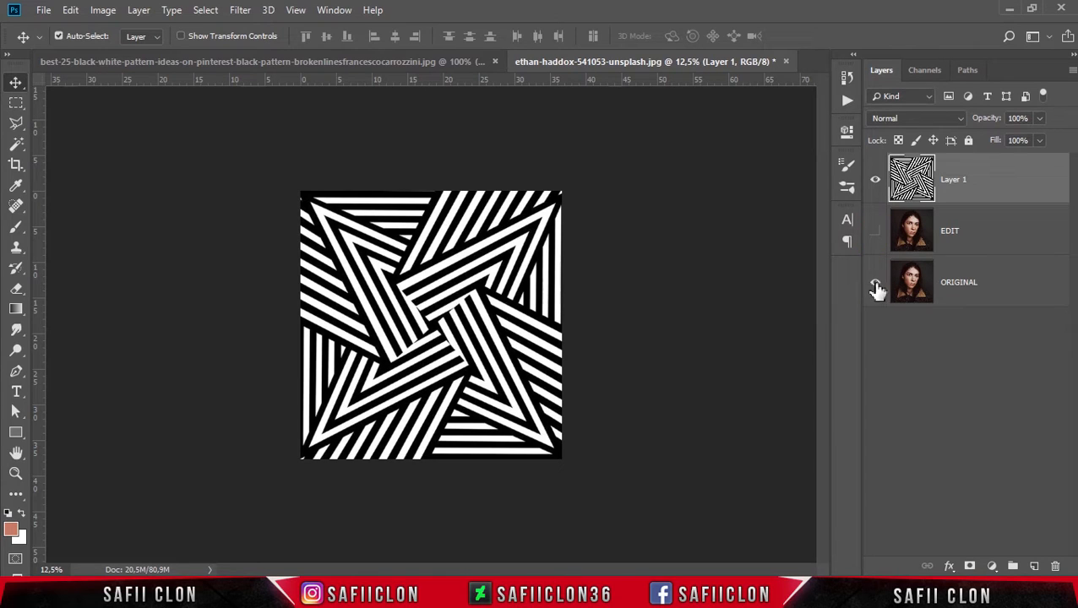
{"action": "left_click", "coordinate": [876, 285]}
Select the pattern's white stripes with Color Range, using Highlights with a fuzziness of 64%.
{"action": "left_click", "coordinate": [207, 11]}
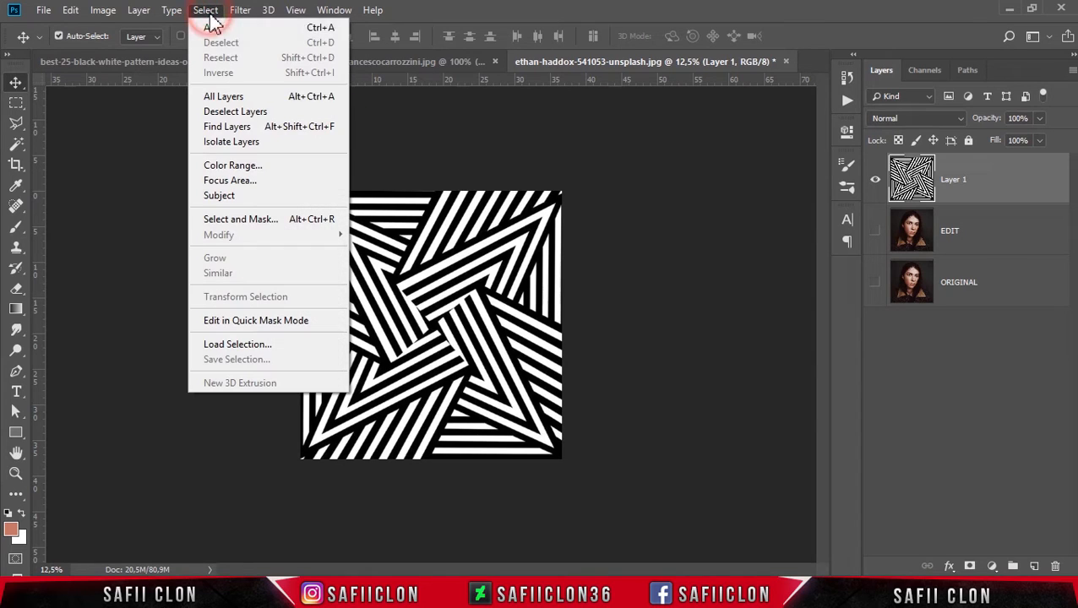
{"action": "left_click", "coordinate": [241, 167]}
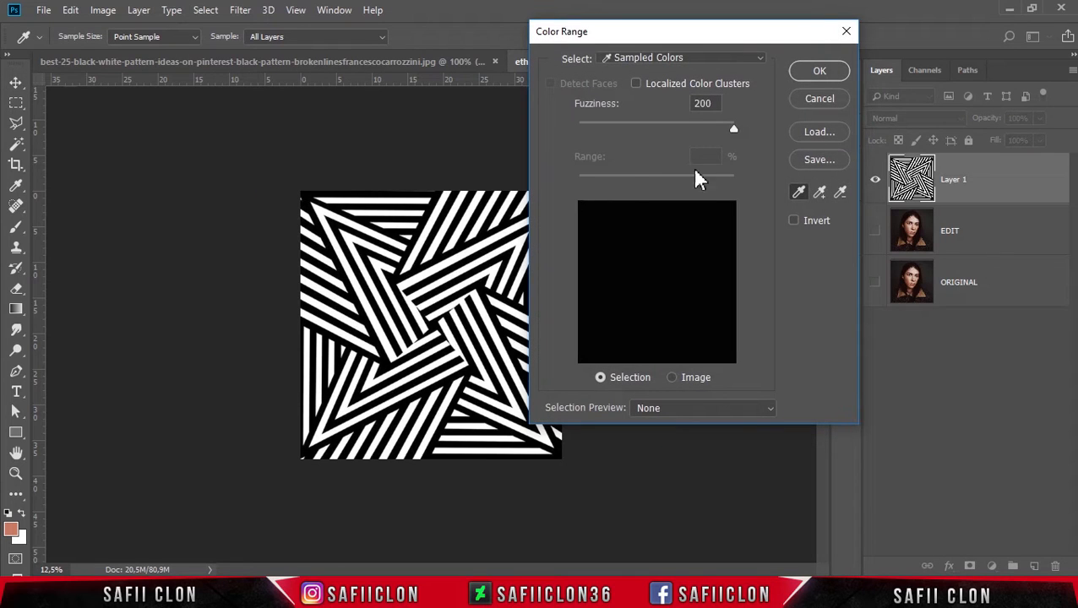
{"action": "left_click", "coordinate": [666, 57]}
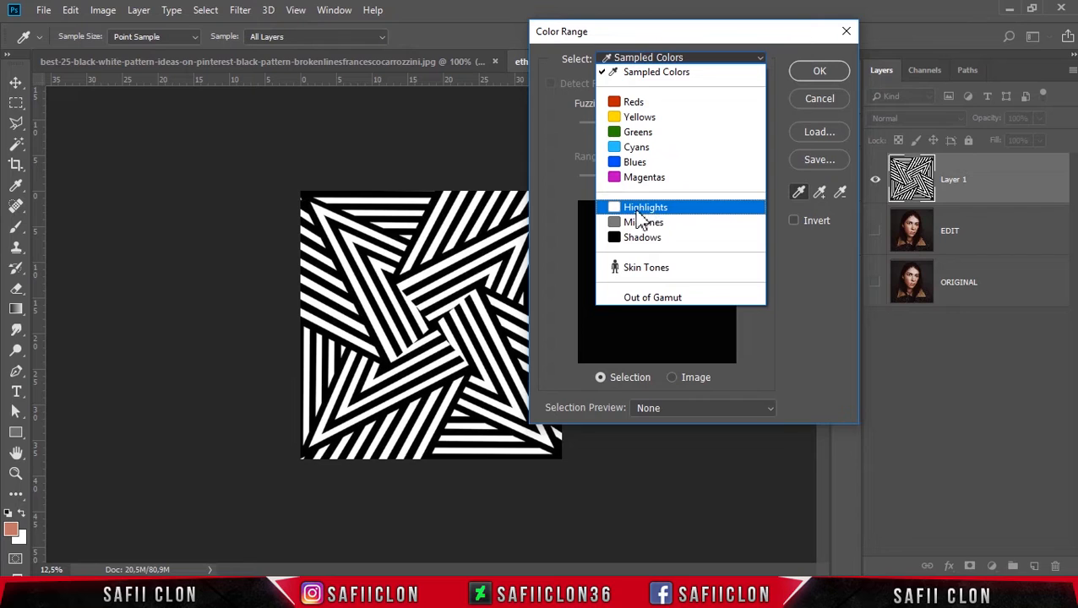
{"action": "left_click", "coordinate": [645, 208]}
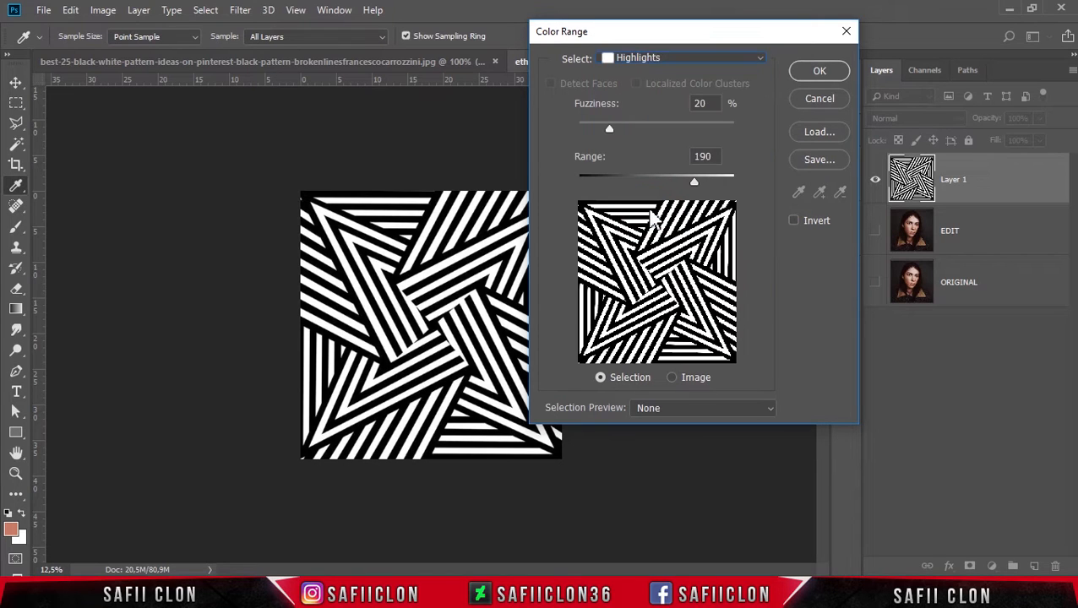
{"action": "left_click", "coordinate": [607, 128]}
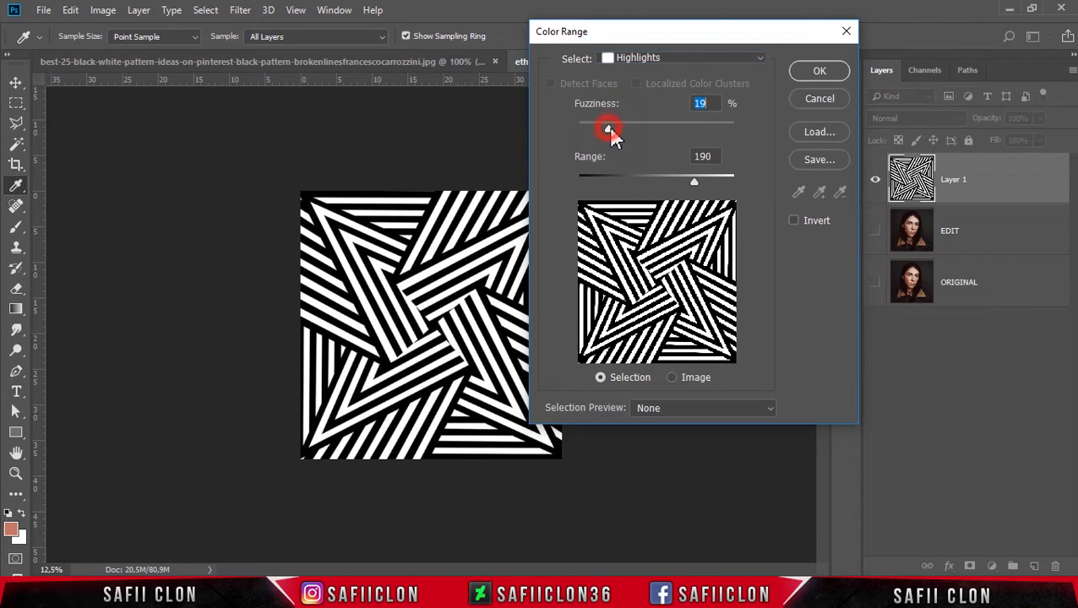
{"action": "left_click_drag", "start_coordinate": [616, 131], "coordinate": [535, 122]}
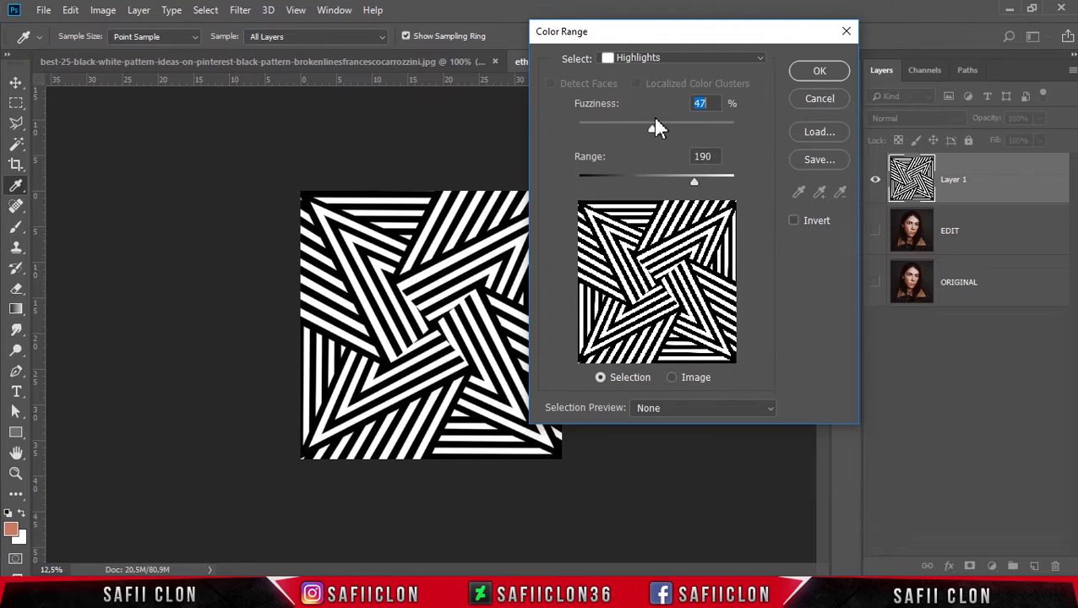
{"action": "left_click", "coordinate": [704, 103]}
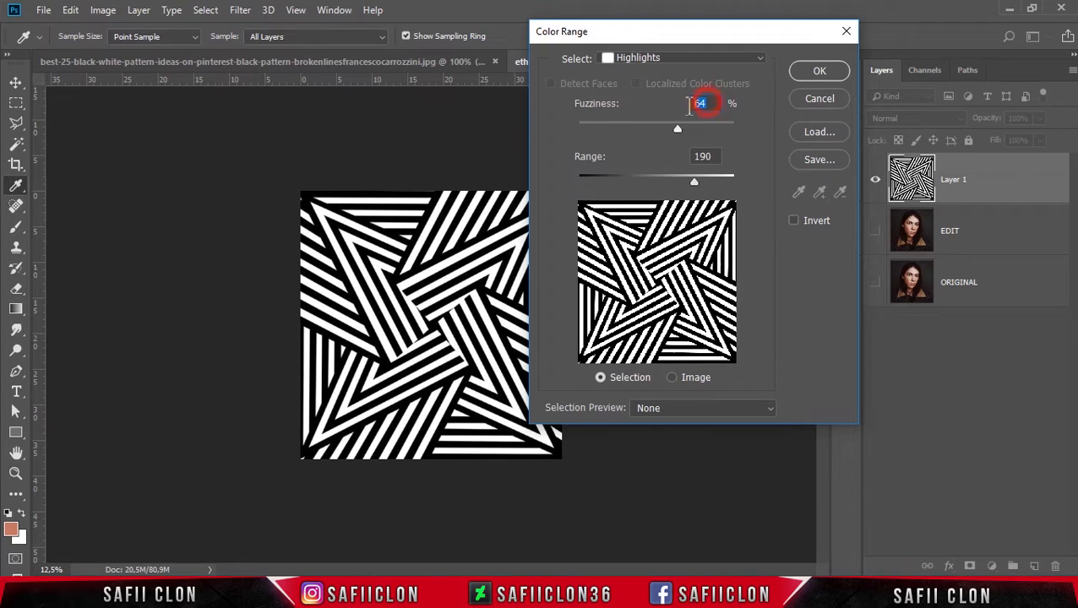
{"action": "left_click", "coordinate": [832, 71]}
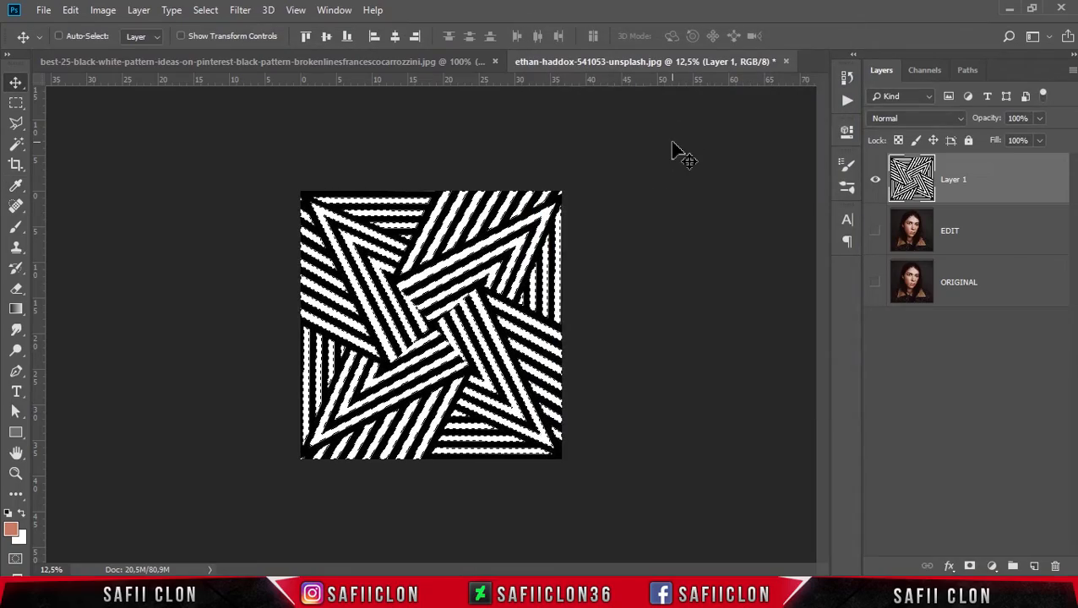
Hide the pattern layer, show the EDIT layer and make it active, keeping the stripe selection.
{"action": "key", "text": "ctrl+plus"}
{"action": "key", "text": "ctrl+plus"}
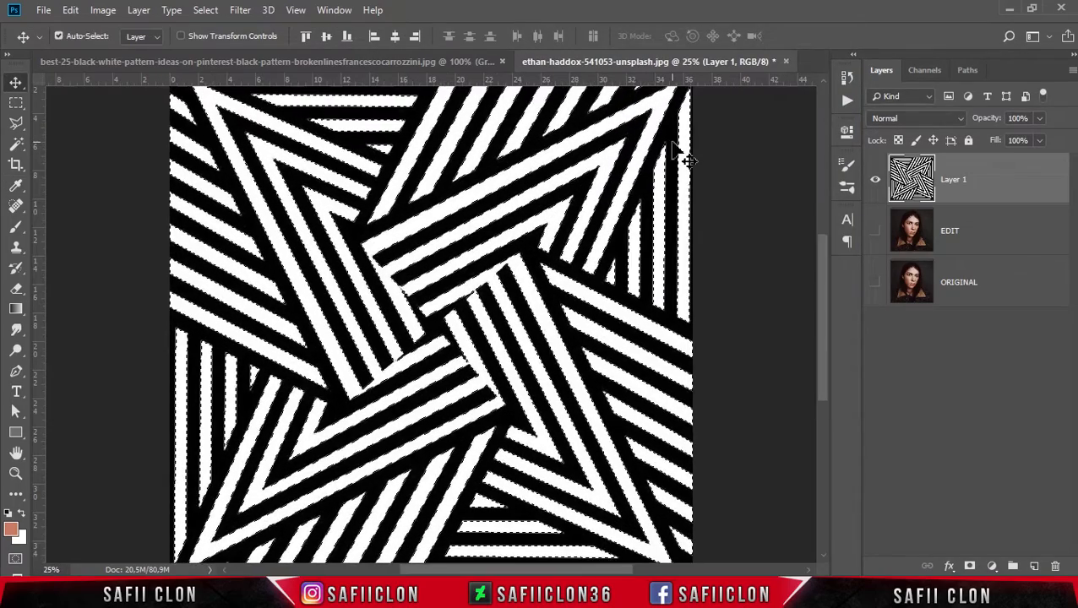
{"action": "key", "text": "ctrl+minus"}
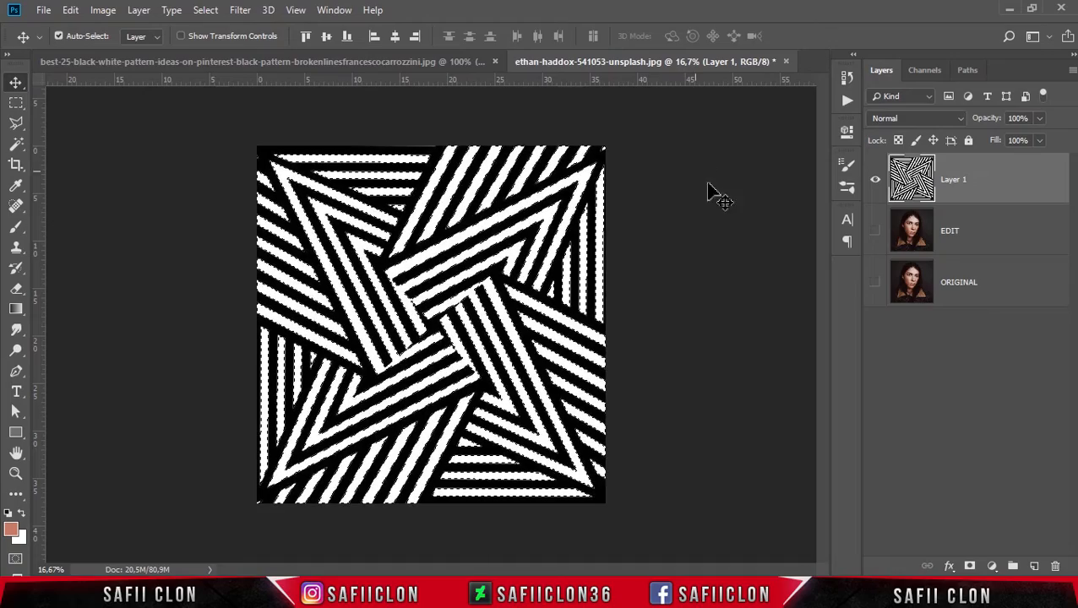
{"action": "left_click", "coordinate": [875, 181]}
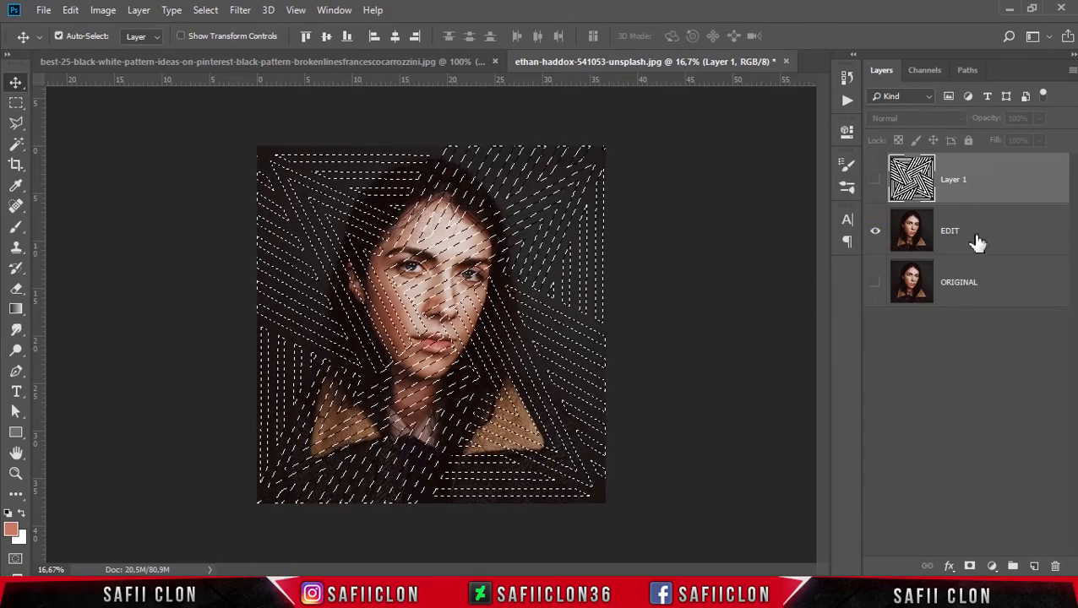
{"action": "left_click", "coordinate": [1011, 245]}
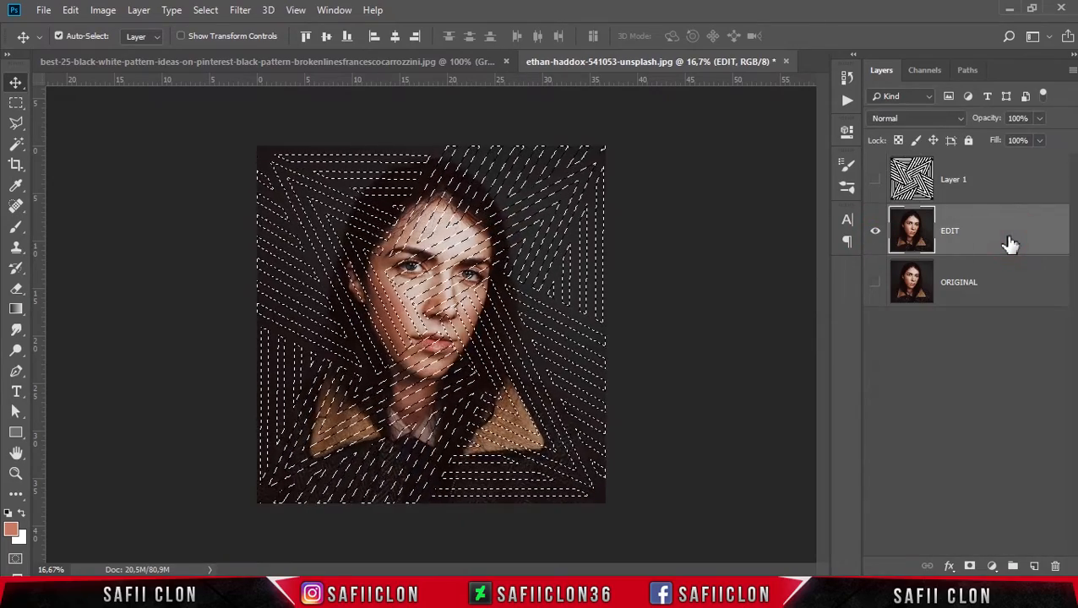
Mask the EDIT layer with the inverted stripe selection and show the ORIGINAL layer beneath it.
{"action": "left_click", "coordinate": [970, 568]}
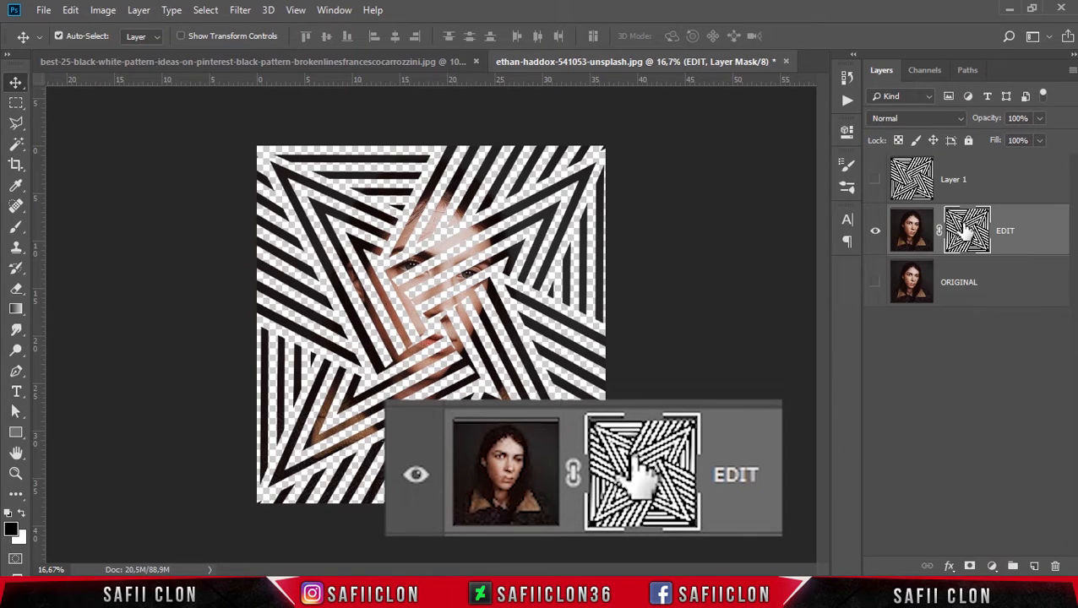
{"action": "key", "text": "ctrl+i"}
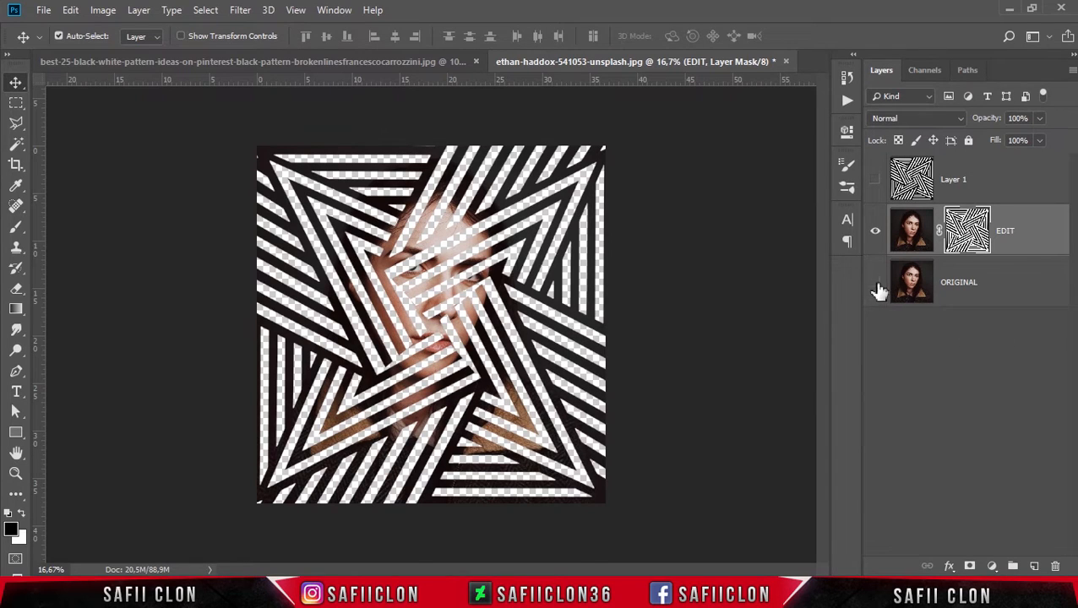
{"action": "left_click", "coordinate": [877, 285]}
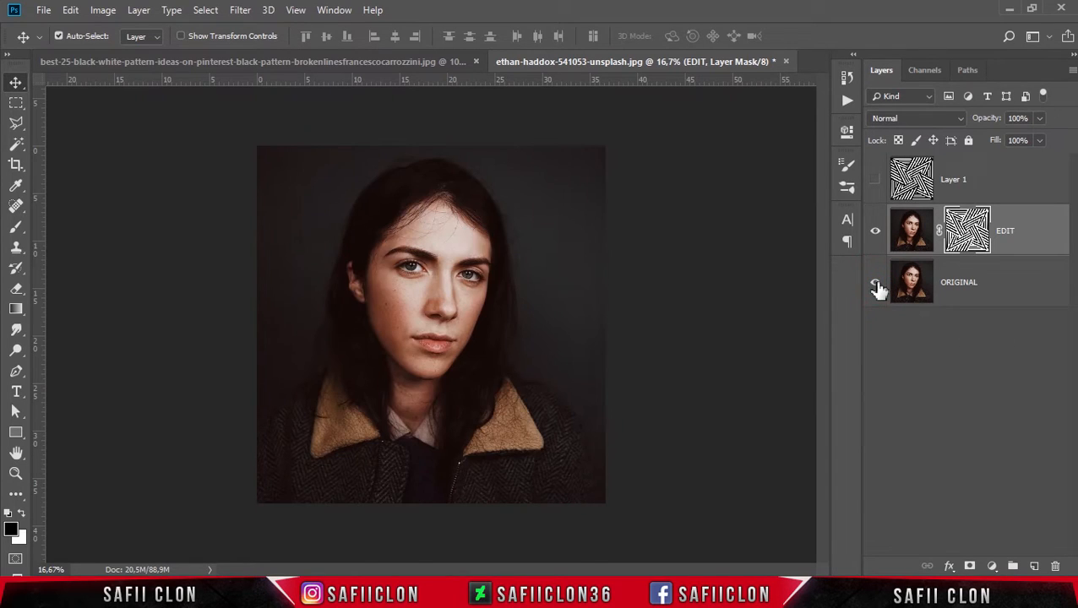
Flip the EDIT layer's portrait image horizontally with Free Transform.
{"action": "left_click", "coordinate": [913, 241]}
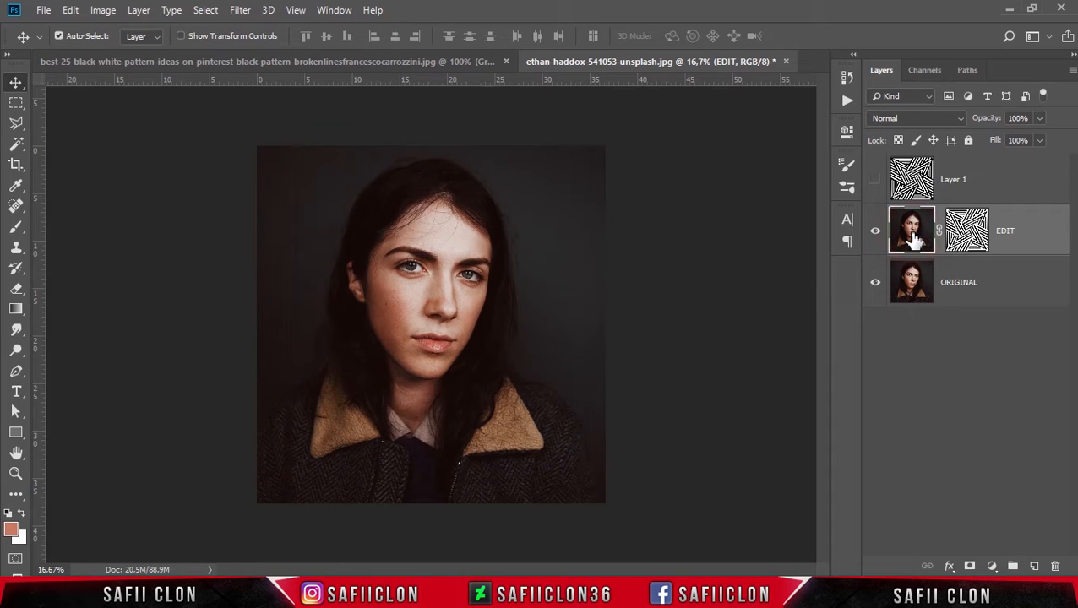
{"action": "key", "text": "ctrl+t"}
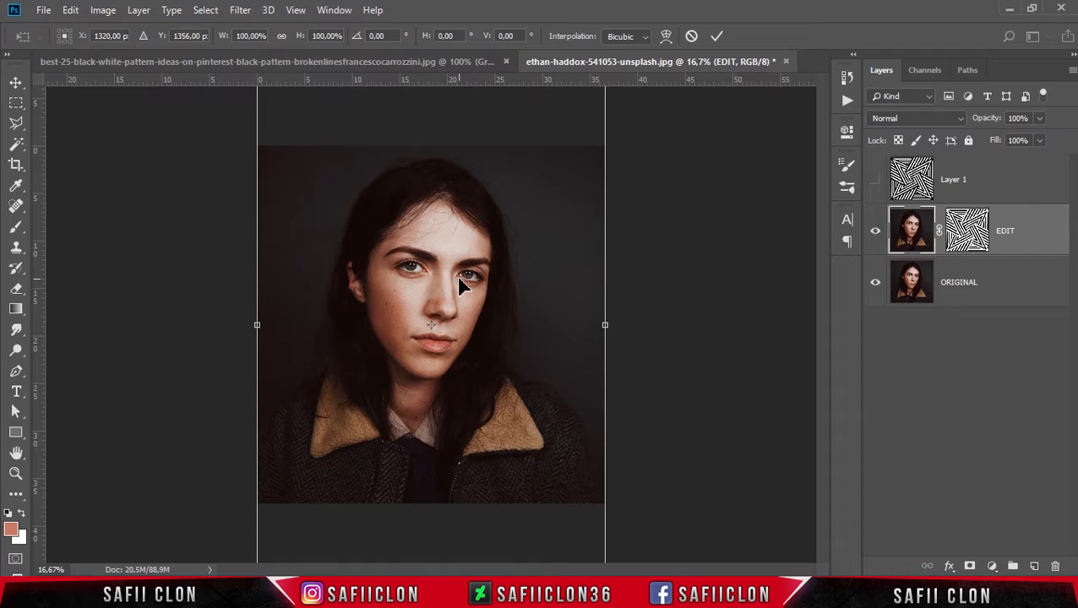
{"action": "right_click", "coordinate": [458, 279]}
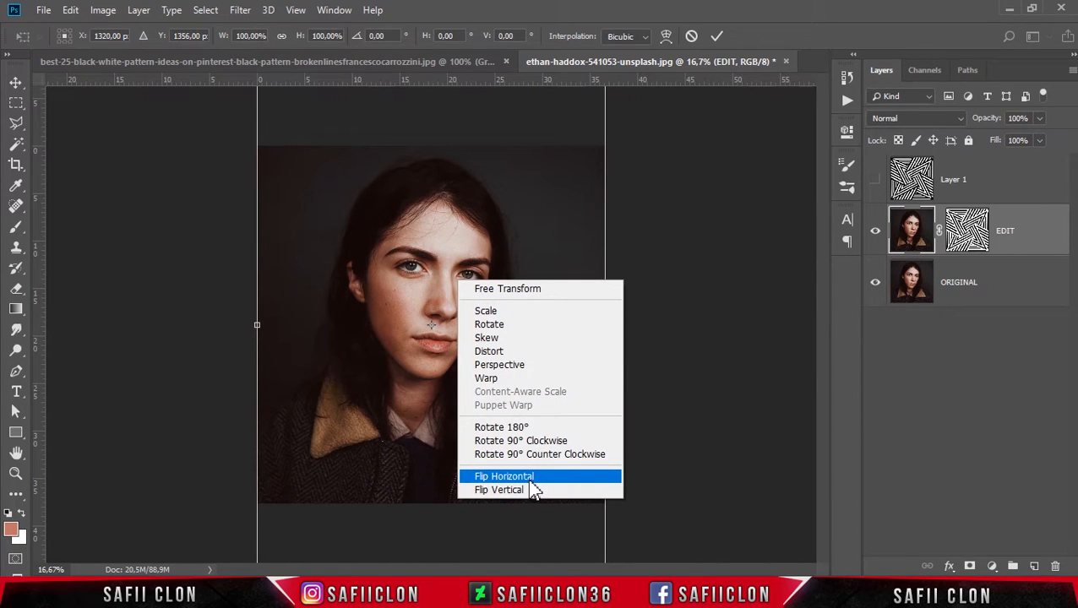
{"action": "left_click", "coordinate": [504, 477]}
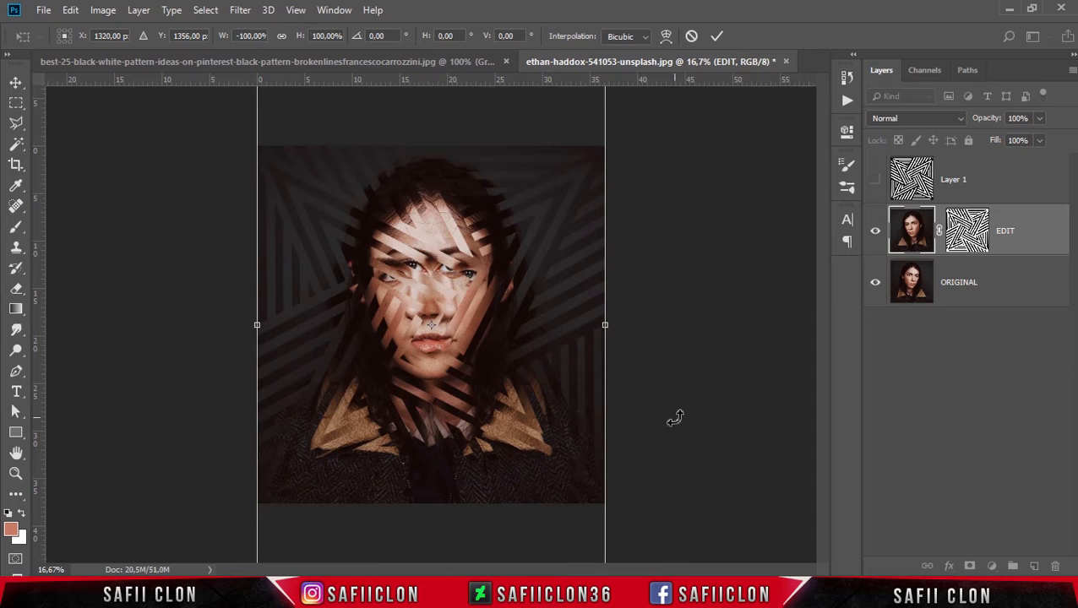
Scale the flipped EDIT layer to about 106%, tilt it about 4.6° and apply the transform.
{"action": "key", "text": "ctrl+minus"}
{"action": "left_click_drag", "start_coordinate": [562, 129], "coordinate": [566, 126]}
{"action": "left_click_drag", "start_coordinate": [505, 363], "coordinate": [508, 359]}
{"action": "mouse_move", "coordinate": [602, 390]}
{"action": "left_mouse_down"}
{"action": "mouse_move", "coordinate": [598, 420]}
{"action": "mouse_move", "coordinate": [600, 385]}
{"action": "left_mouse_up"}
{"action": "key", "text": "ctrl+plus"}
{"action": "left_click_drag", "start_coordinate": [502, 404], "coordinate": [505, 402]}
{"action": "mouse_move", "coordinate": [690, 445]}
{"action": "left_mouse_down"}
{"action": "mouse_move", "coordinate": [682, 464]}
{"action": "mouse_move", "coordinate": [685, 452]}
{"action": "left_mouse_up"}
{"action": "key", "text": "ctrl+minus"}
{"action": "left_click_drag", "start_coordinate": [577, 124], "coordinate": [581, 118]}
{"action": "left_click_drag", "start_coordinate": [545, 271], "coordinate": [540, 269]}
{"action": "left_click_drag", "start_coordinate": [597, 317], "coordinate": [626, 137]}
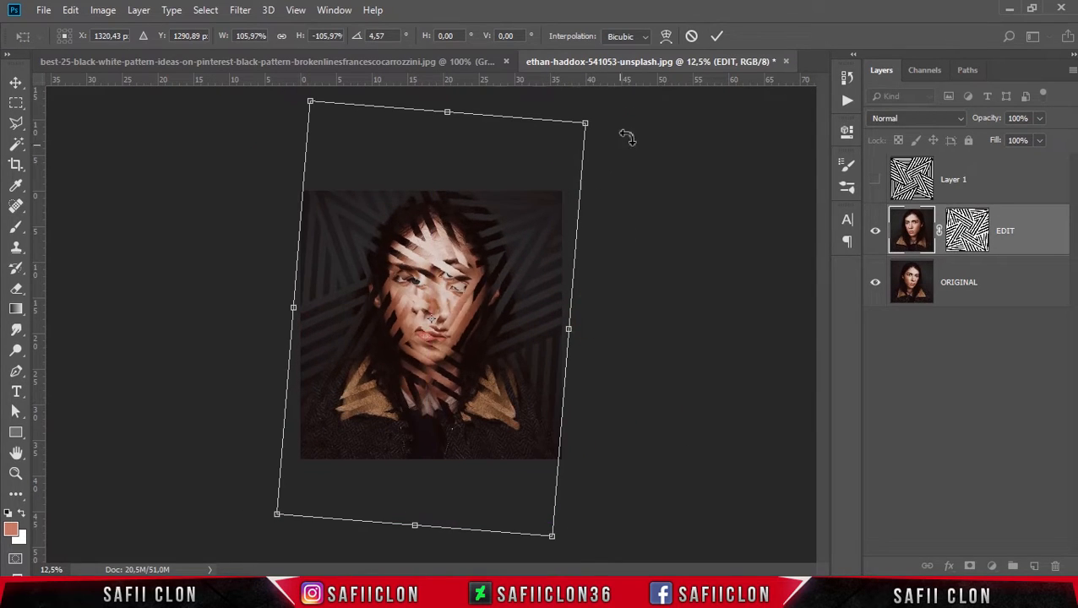
{"action": "left_click", "coordinate": [719, 36]}
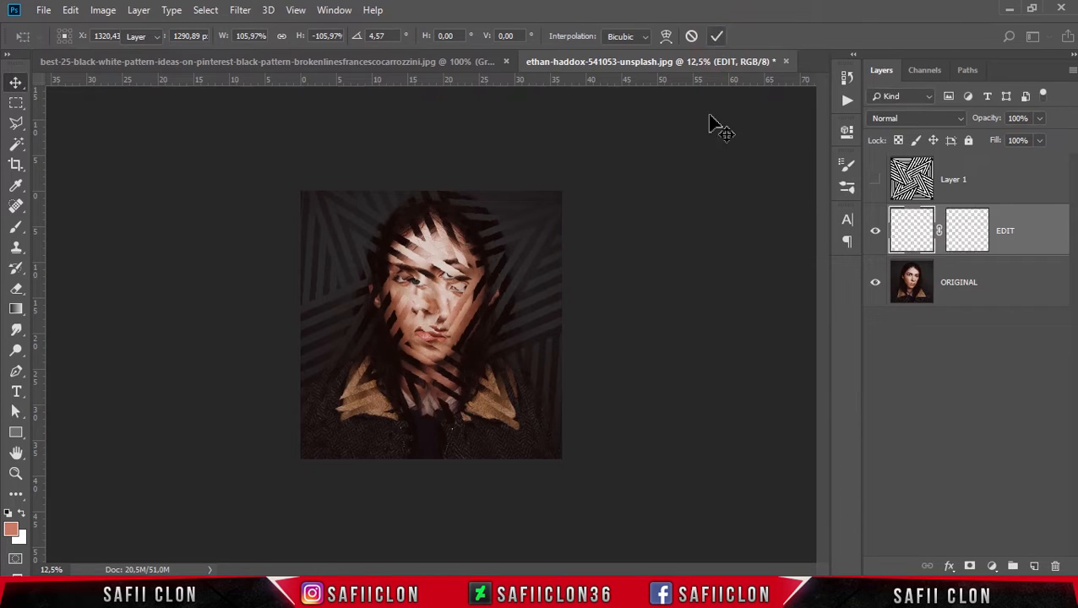
Unlink the EDIT layer's mask from its image, and scale only the mask to about 134.5% with a rotation of about 7.35°.
{"action": "left_click", "coordinate": [938, 231]}
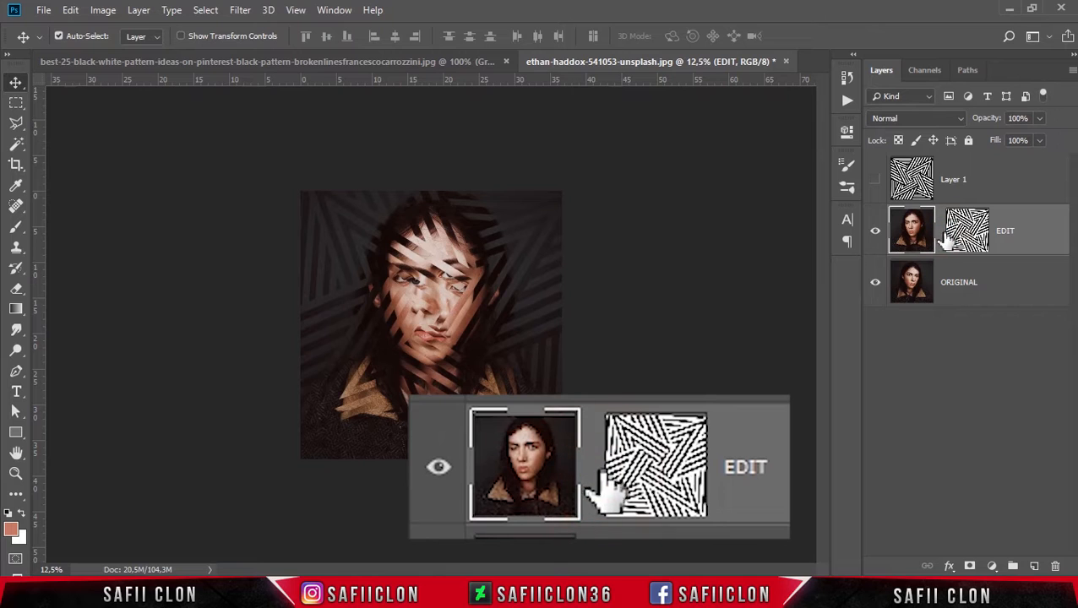
{"action": "left_click", "coordinate": [965, 230]}
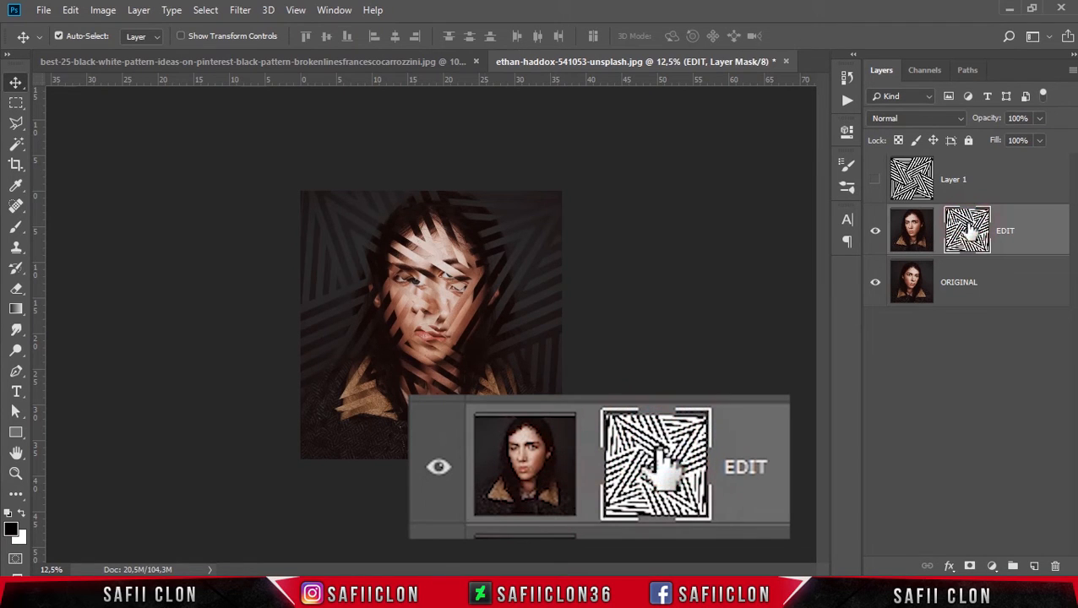
{"action": "key", "text": "ctrl+t"}
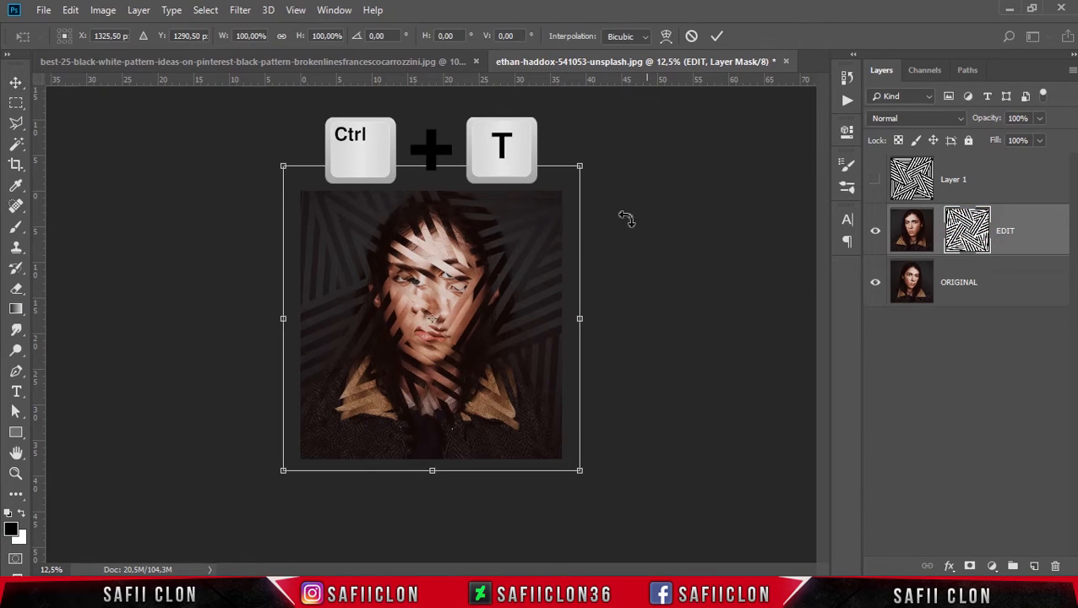
{"action": "left_click_drag", "start_coordinate": [583, 163], "coordinate": [718, 113]}
{"action": "key", "text": "ctrl+plus"}
{"action": "key", "text": "ctrl+z"}
{"action": "left_click_drag", "start_coordinate": [668, 558], "coordinate": [702, 591]}
{"action": "left_click_drag", "start_coordinate": [600, 197], "coordinate": [599, 206]}
{"action": "mouse_move", "coordinate": [725, 300]}
{"action": "left_mouse_down"}
{"action": "mouse_move", "coordinate": [724, 272]}
{"action": "mouse_move", "coordinate": [726, 304]}
{"action": "left_mouse_up"}
{"action": "left_click_drag", "start_coordinate": [615, 339], "coordinate": [604, 334]}
{"action": "left_click_drag", "start_coordinate": [747, 358], "coordinate": [742, 383]}
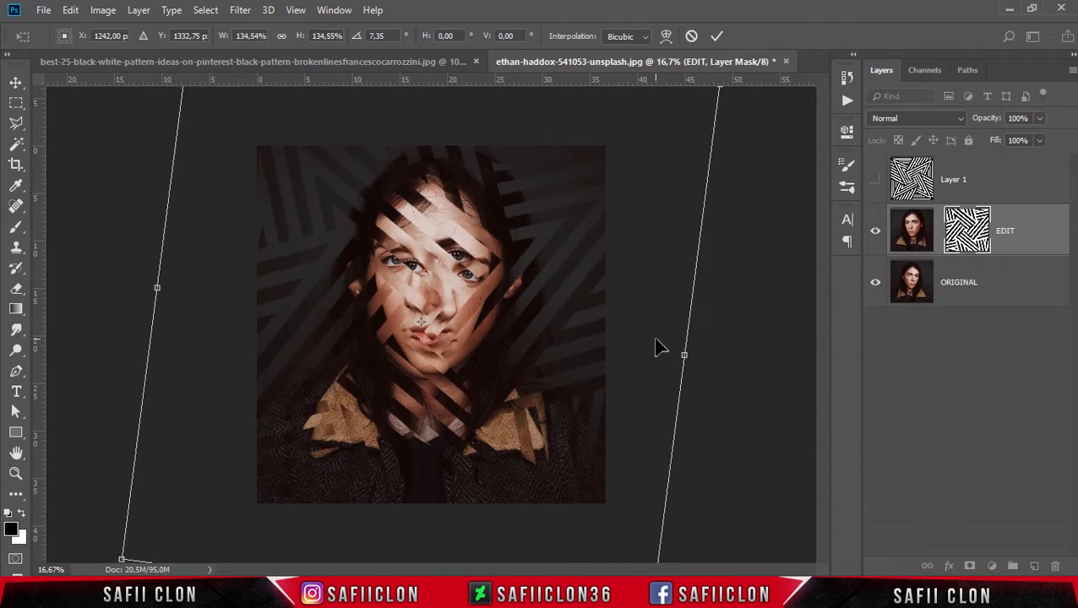
{"action": "left_click", "coordinate": [717, 39]}
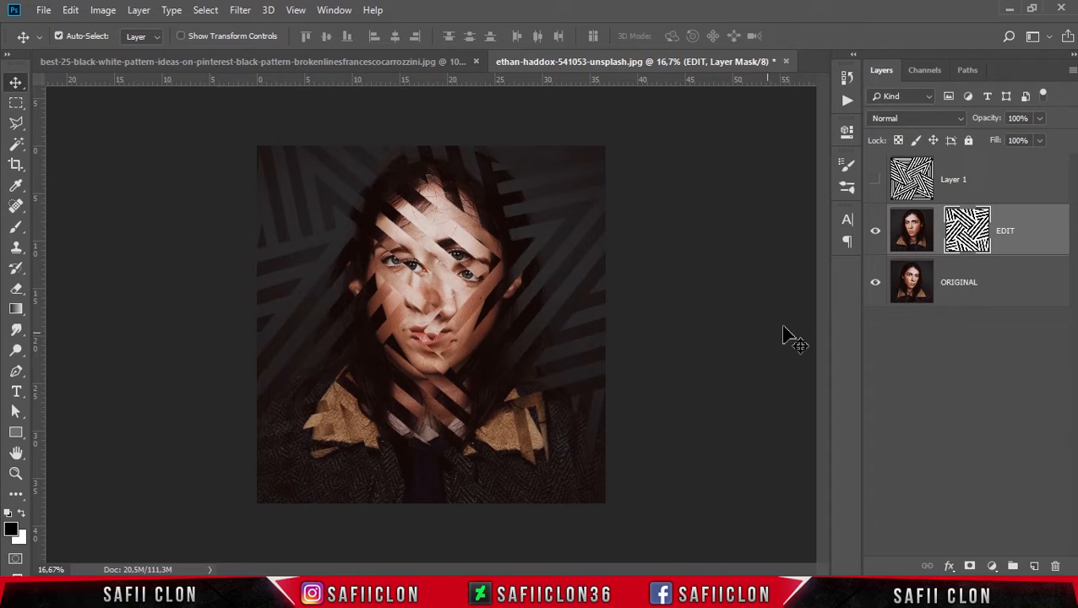
Transform only the EDIT layer's portrait image: scale it to about 91.8%, rotate it about -5.6° and shift it slightly to the right.
{"action": "left_click", "coordinate": [917, 236]}
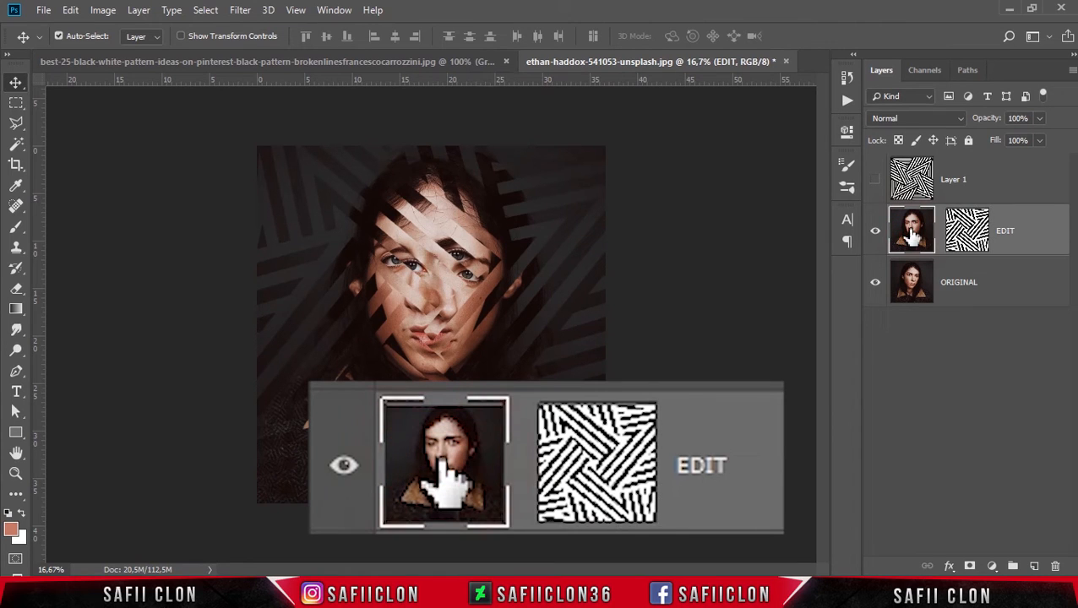
{"action": "key", "text": "ctrl+t"}
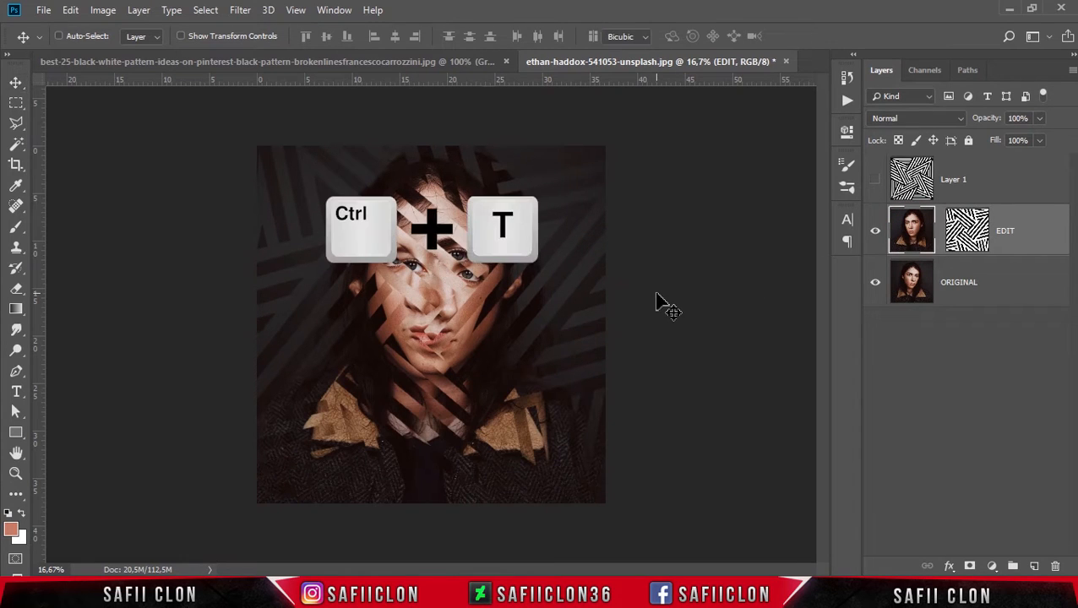
{"action": "key", "text": "ctrl+minus"}
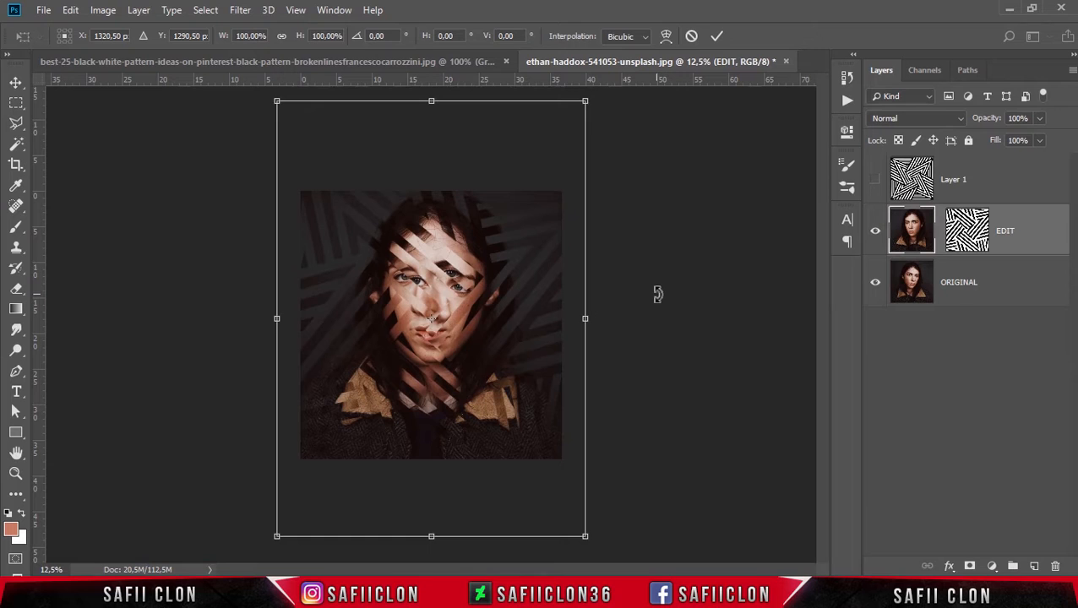
{"action": "left_click_drag", "start_coordinate": [585, 101], "coordinate": [573, 118]}
{"action": "left_click_drag", "start_coordinate": [520, 296], "coordinate": [521, 298]}
{"action": "mouse_move", "coordinate": [634, 369]}
{"action": "left_mouse_down"}
{"action": "mouse_move", "coordinate": [635, 355]}
{"action": "mouse_move", "coordinate": [634, 378]}
{"action": "left_mouse_up"}
{"action": "left_click_drag", "start_coordinate": [522, 431], "coordinate": [526, 426]}
{"action": "left_click_drag", "start_coordinate": [660, 446], "coordinate": [656, 408]}
{"action": "left_click_drag", "start_coordinate": [471, 448], "coordinate": [477, 461]}
{"action": "key", "text": "ctrl+plus"}
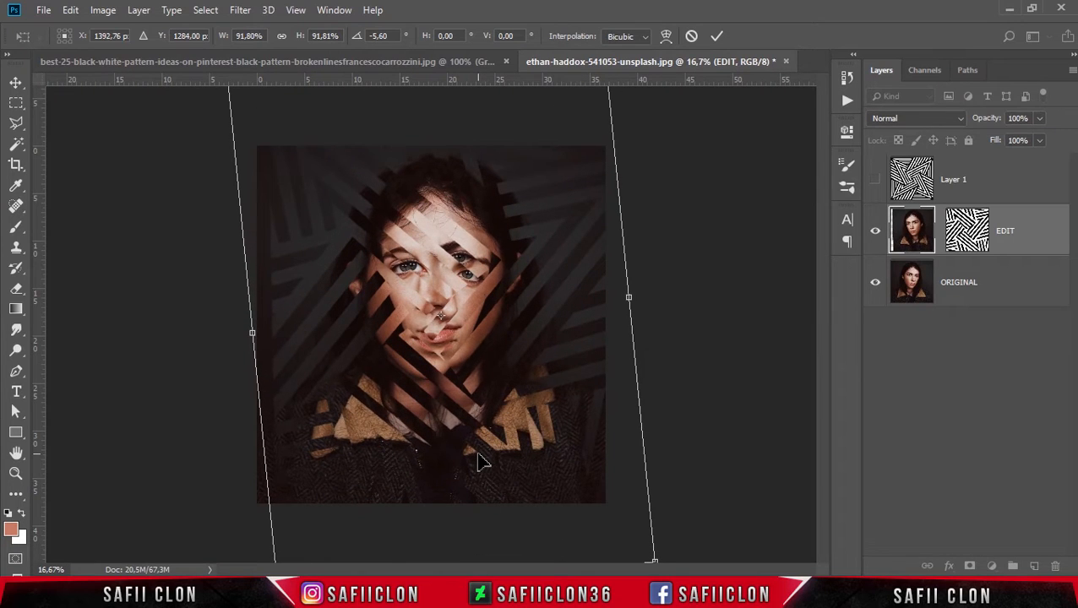
{"action": "left_click", "coordinate": [716, 35]}
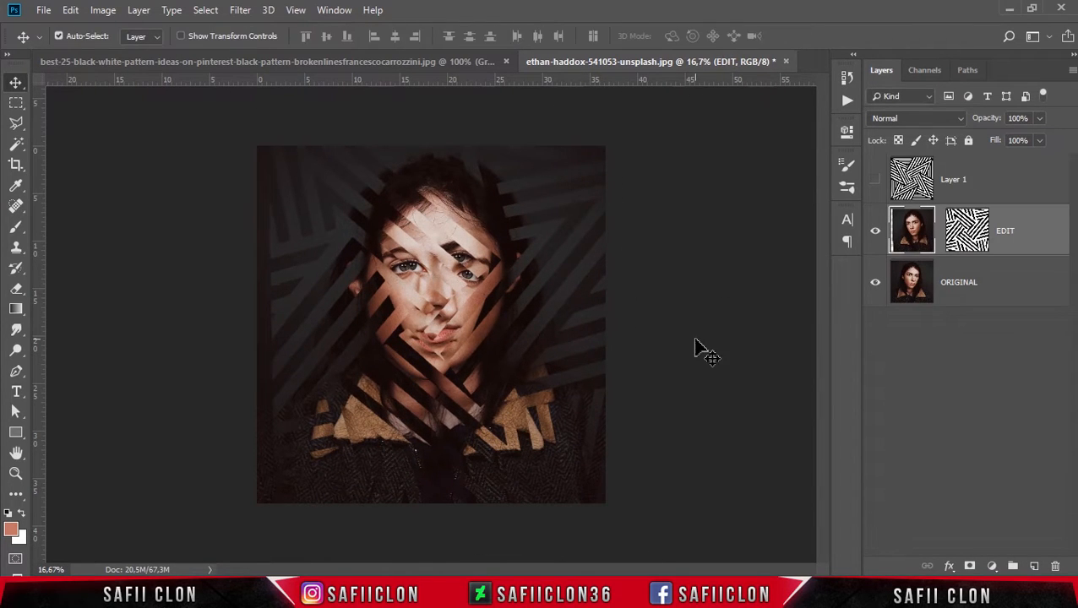
Rotate the EDIT layer's stripe mask by about 2.8° and shift it slightly to the left.
{"action": "left_click", "coordinate": [959, 230]}
{"action": "key", "text": "ctrl+t"}
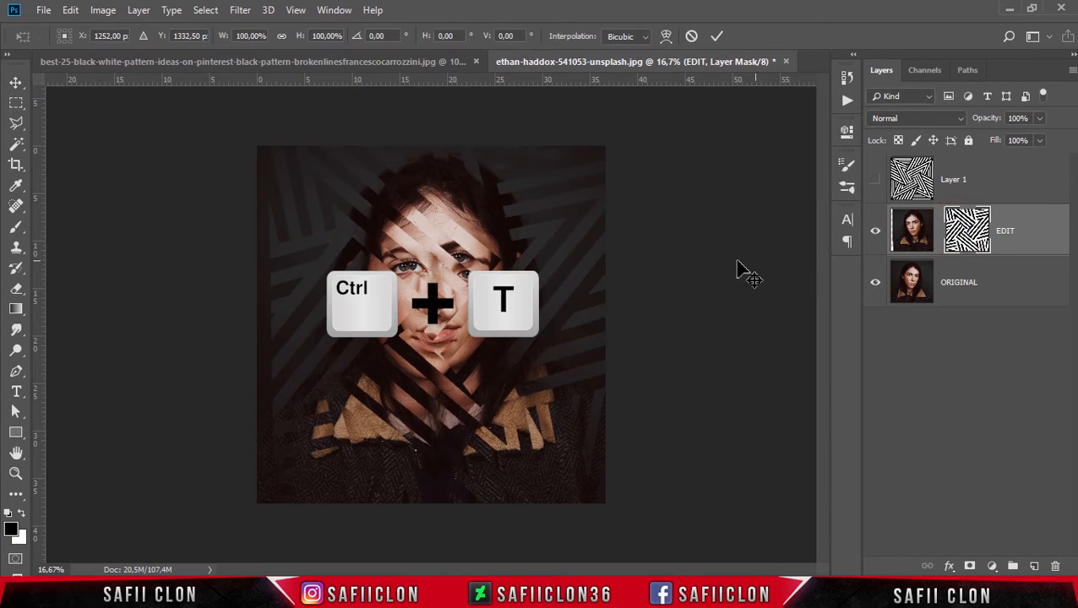
{"action": "left_click_drag", "start_coordinate": [775, 207], "coordinate": [781, 223]}
{"action": "key", "text": "Right"}
{"action": "left_click", "coordinate": [719, 34]}
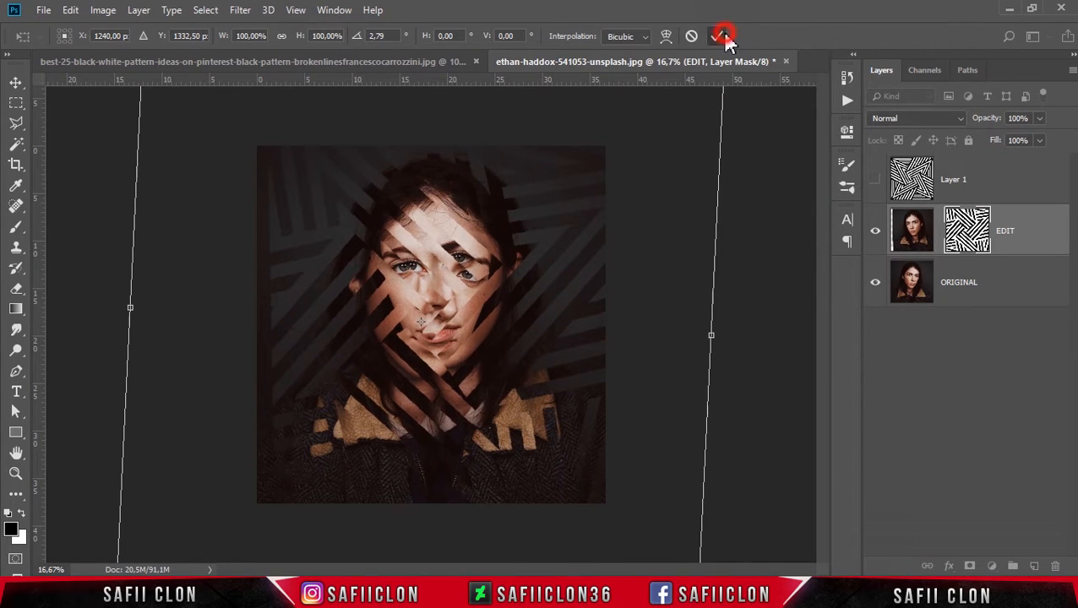
Relink the EDIT layer's image and mask, and transform them together to about 107% scale with a rotation of about 5°.
{"action": "left_click", "coordinate": [939, 231]}
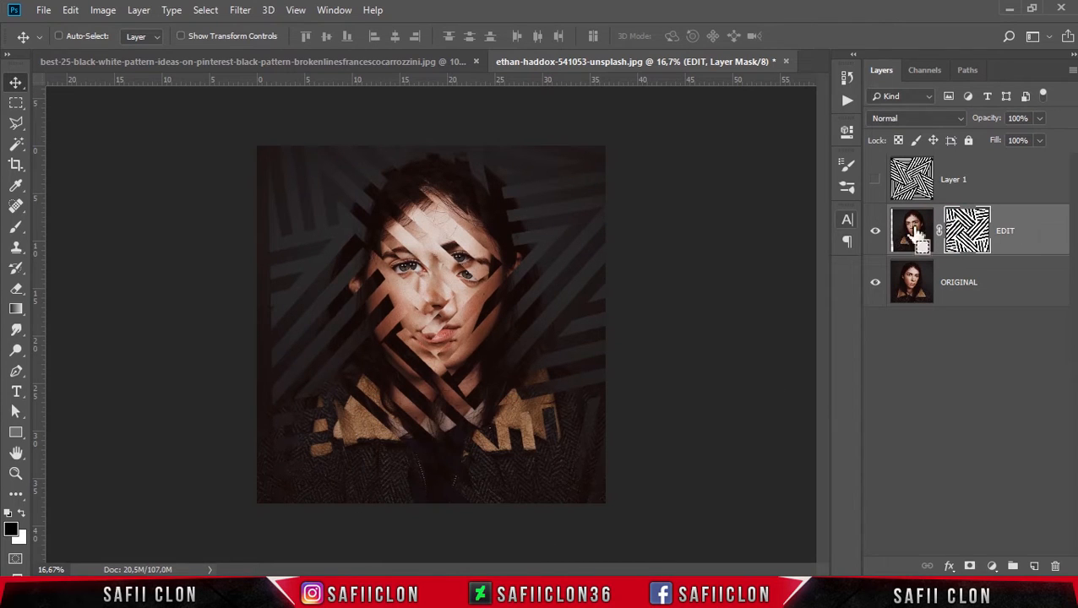
{"action": "key", "text": "ctrl+t"}
{"action": "left_click_drag", "start_coordinate": [564, 336], "coordinate": [553, 340]}
{"action": "mouse_move", "coordinate": [687, 349]}
{"action": "left_mouse_down"}
{"action": "mouse_move", "coordinate": [689, 381]}
{"action": "mouse_move", "coordinate": [689, 358]}
{"action": "left_mouse_up"}
{"action": "key", "text": "ctrl+minus"}
{"action": "left_click_drag", "start_coordinate": [568, 133], "coordinate": [579, 121]}
{"action": "left_click_drag", "start_coordinate": [487, 333], "coordinate": [524, 351]}
{"action": "key", "text": "ctrl+plus"}
{"action": "left_click_drag", "start_coordinate": [668, 340], "coordinate": [670, 356]}
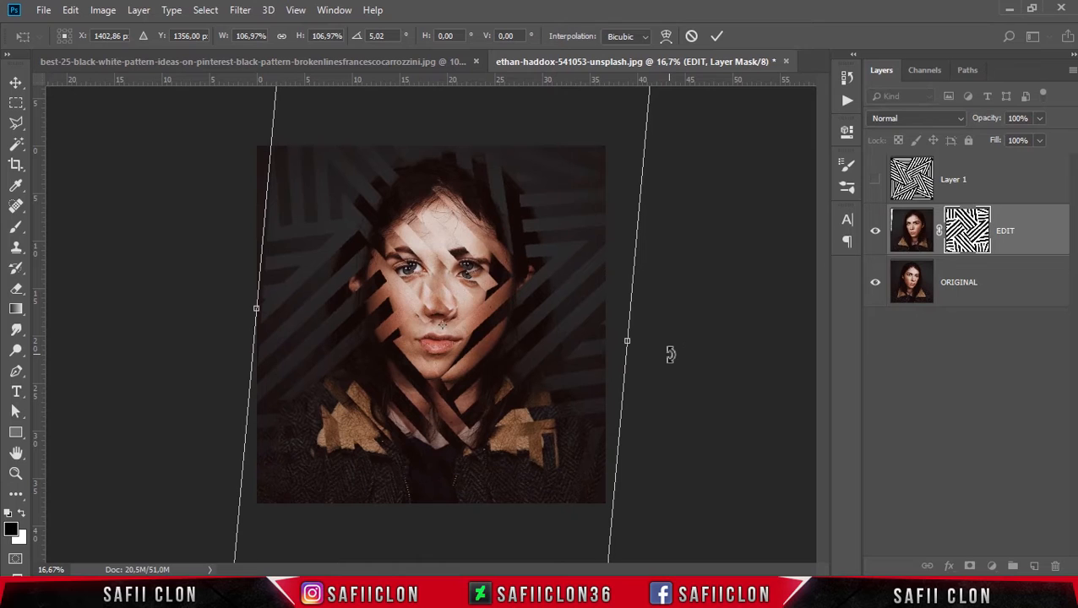
Enlarge the linked image and mask to about 107.7%, fine-tune their position over the face and apply the transform.
{"action": "key", "text": "ctrl+minus"}
{"action": "left_click_drag", "start_coordinate": [317, 108], "coordinate": [315, 101]}
{"action": "key", "text": "ctrl+plus"}
{"action": "key", "text": "ctrl+plus"}
{"action": "key", "text": "Down"}
{"action": "key", "text": "Down"}
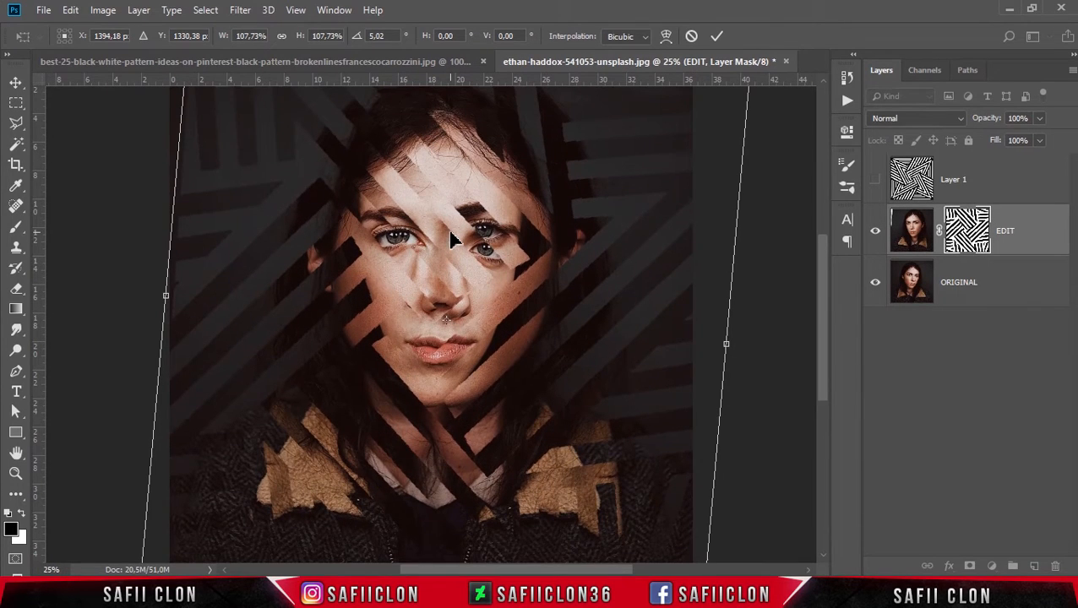
{"action": "left_click", "coordinate": [714, 37]}
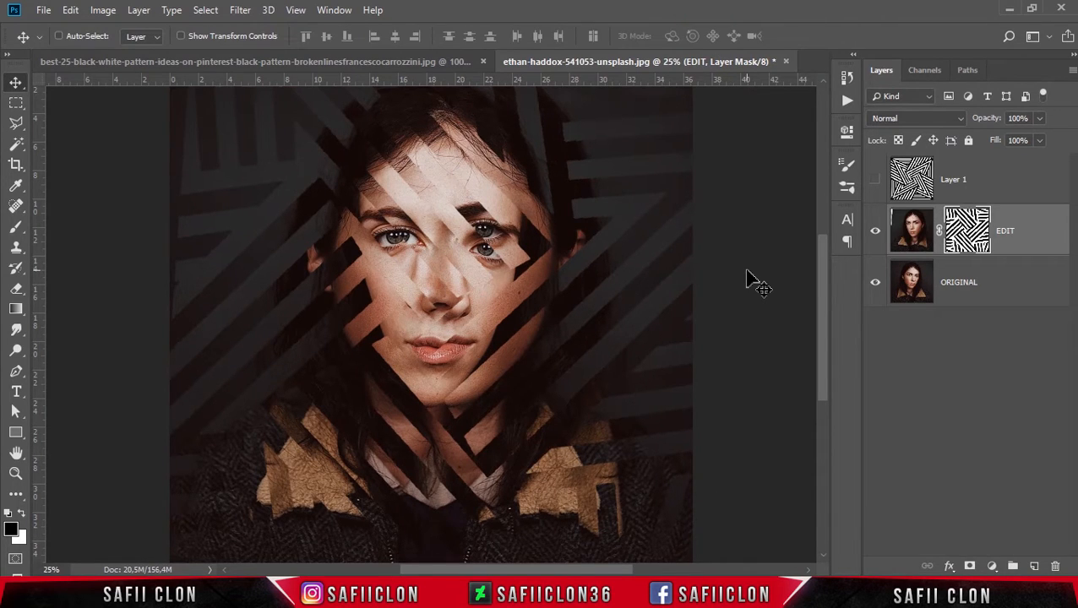
Crop narrow strips off both sides and the bottom of the image, keeping the cropped pixels.
{"action": "key", "text": "ctrl+minus"}
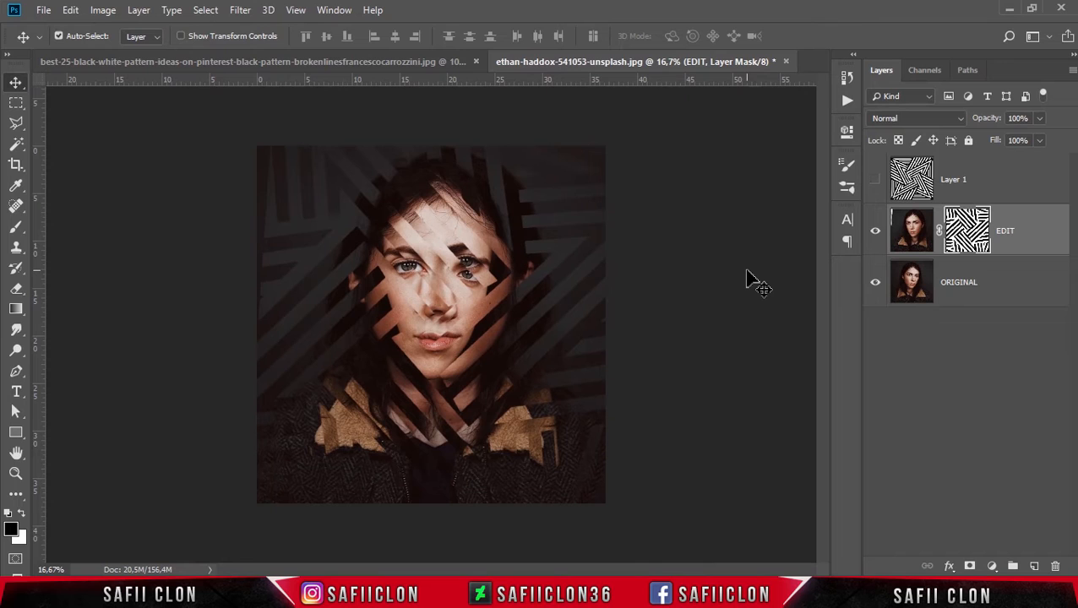
{"action": "left_click", "coordinate": [15, 164]}
{"action": "left_click", "coordinate": [79, 163]}
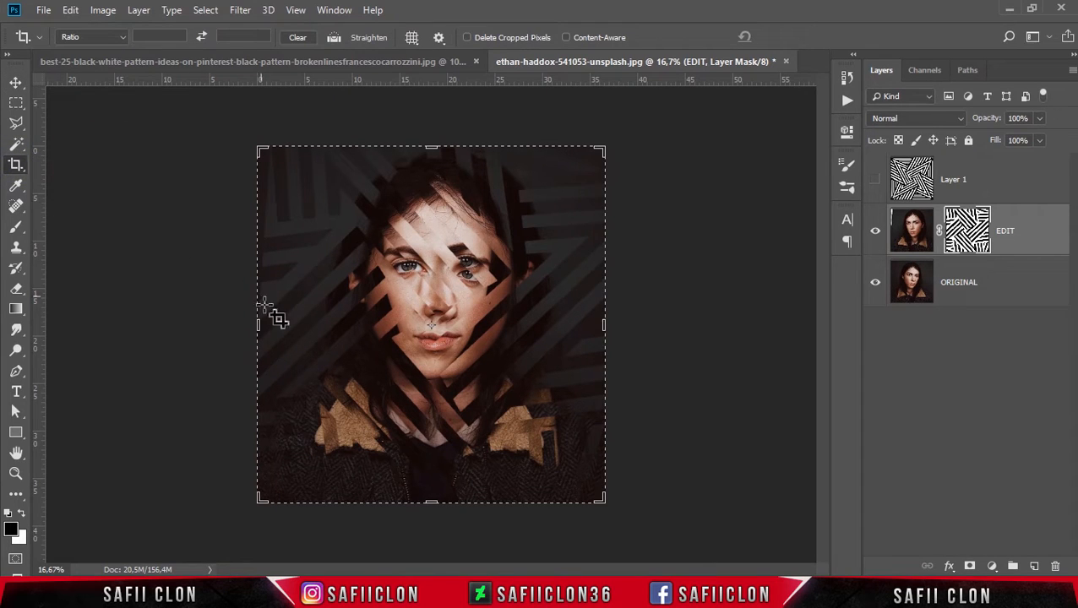
{"action": "left_click_drag", "start_coordinate": [263, 323], "coordinate": [265, 325]}
{"action": "left_click_drag", "start_coordinate": [605, 325], "coordinate": [596, 325]}
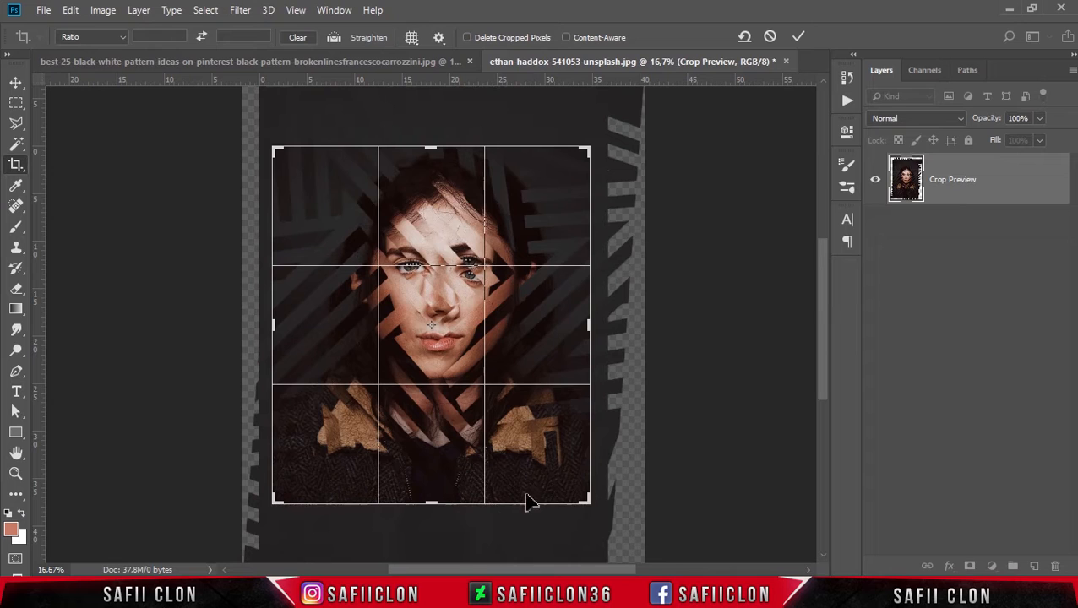
{"action": "left_click", "coordinate": [440, 508]}
{"action": "left_click_drag", "start_coordinate": [431, 505], "coordinate": [433, 499]}
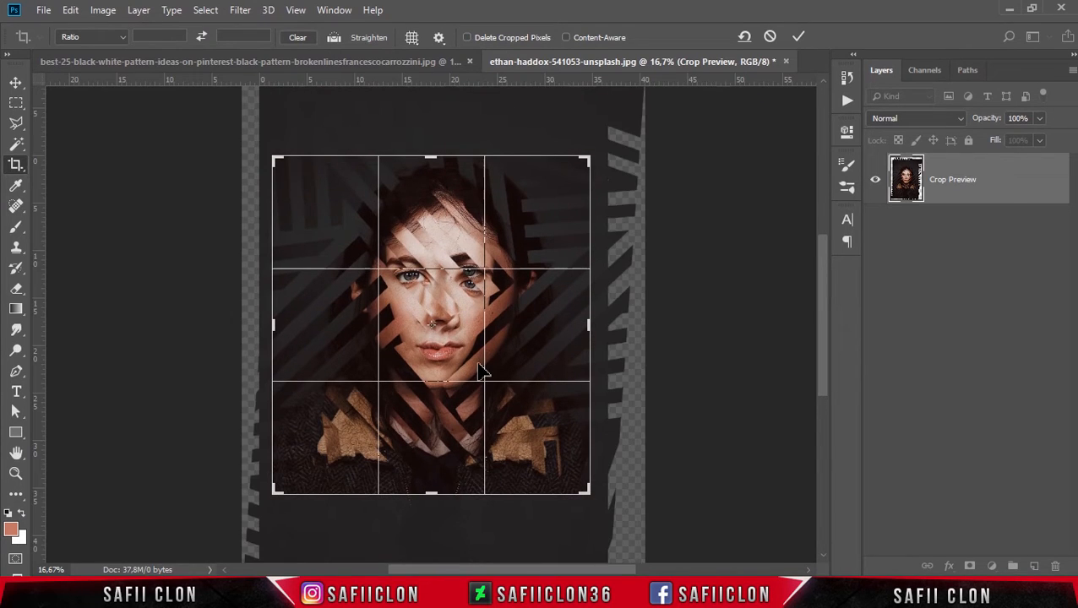
{"action": "left_click_drag", "start_coordinate": [429, 157], "coordinate": [428, 156]}
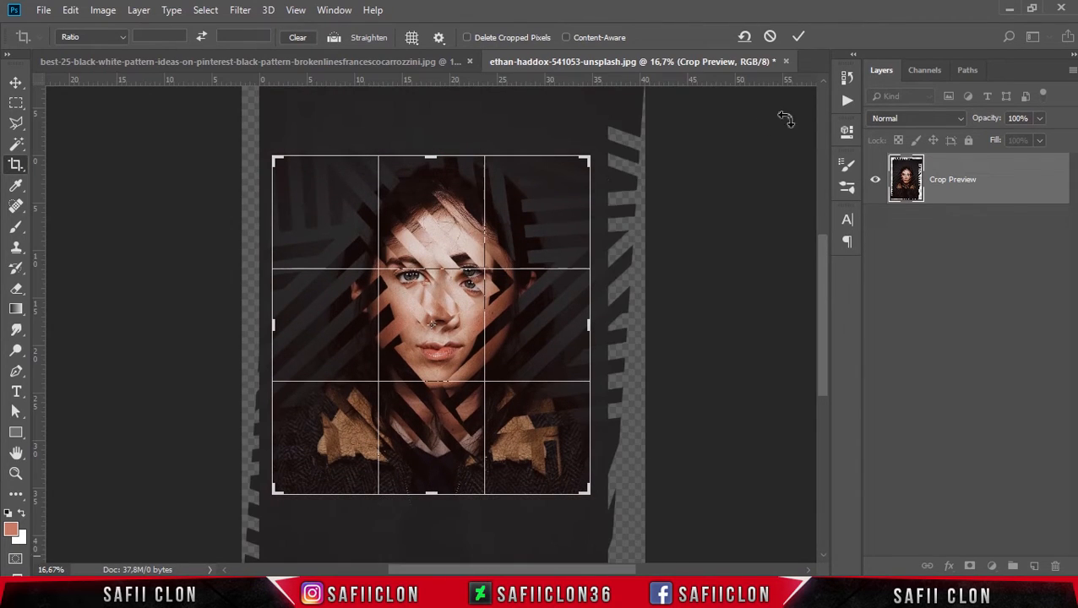
{"action": "left_click", "coordinate": [799, 37]}
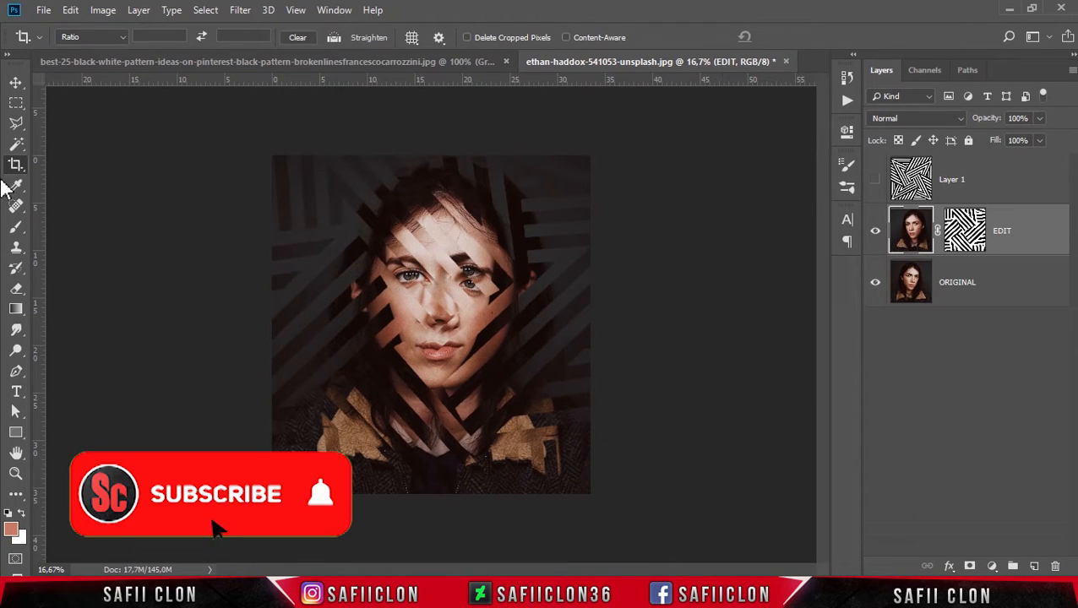
{"action": "left_click", "coordinate": [16, 83]}
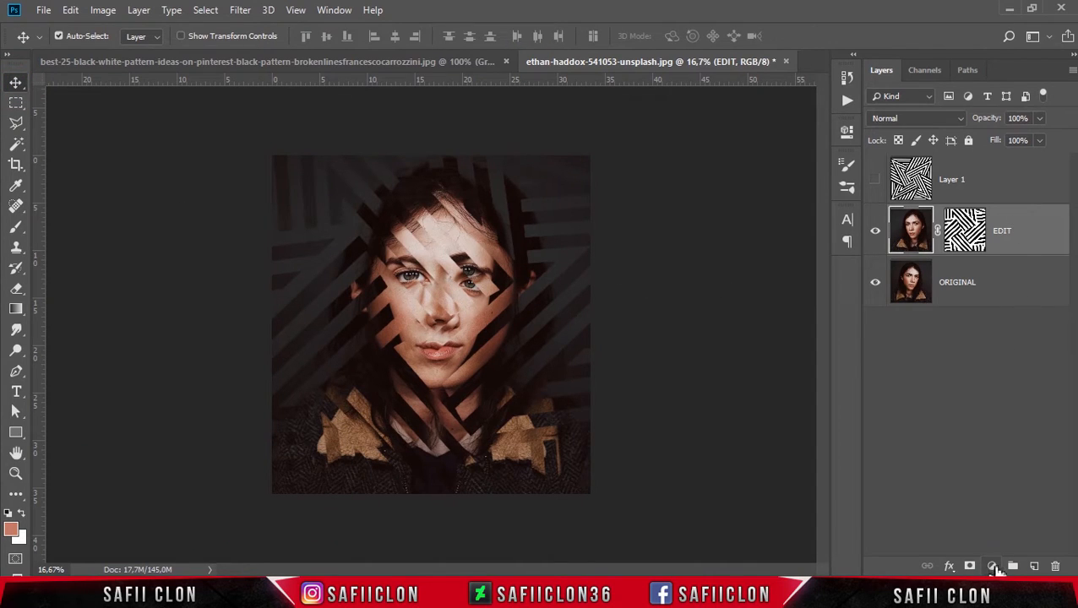
Add a Gradient Map adjustment layer above the EDIT layer and load the Violet, Orange preset.
{"action": "left_click", "coordinate": [992, 566]}
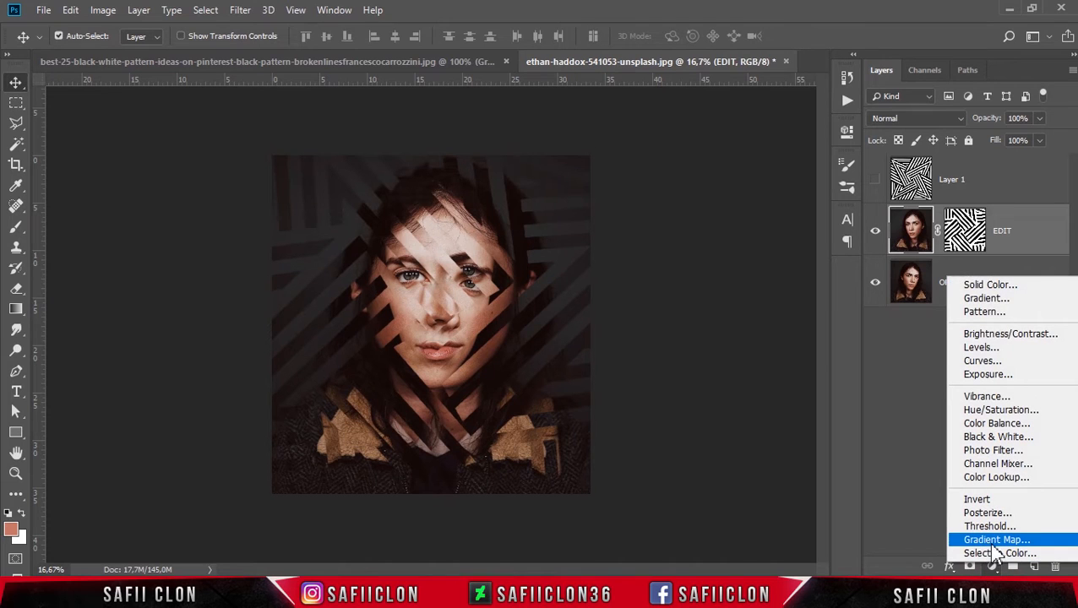
{"action": "left_click", "coordinate": [997, 540]}
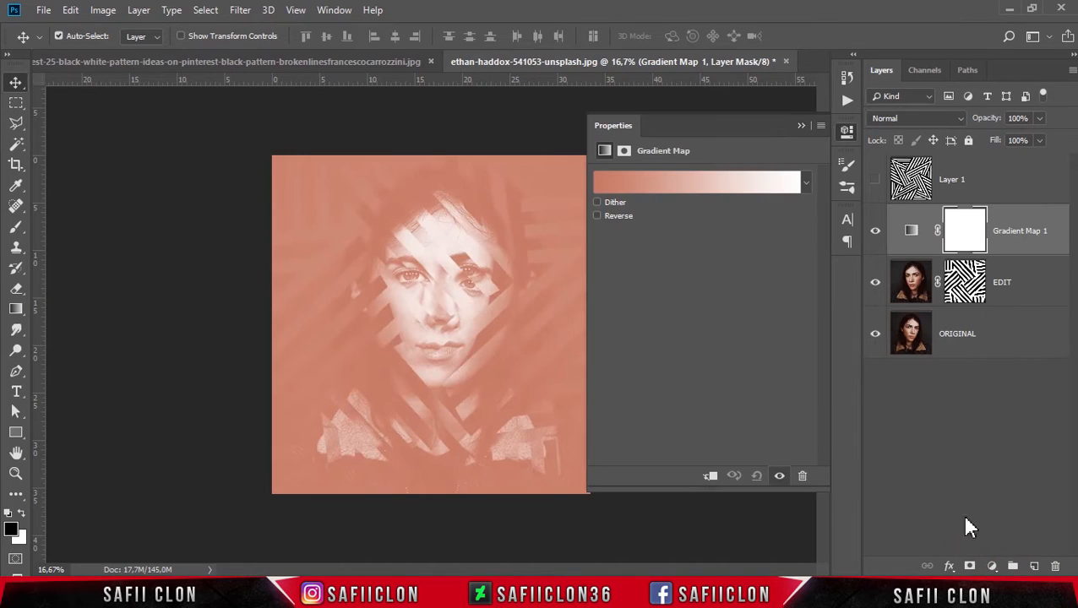
{"action": "left_click", "coordinate": [698, 182]}
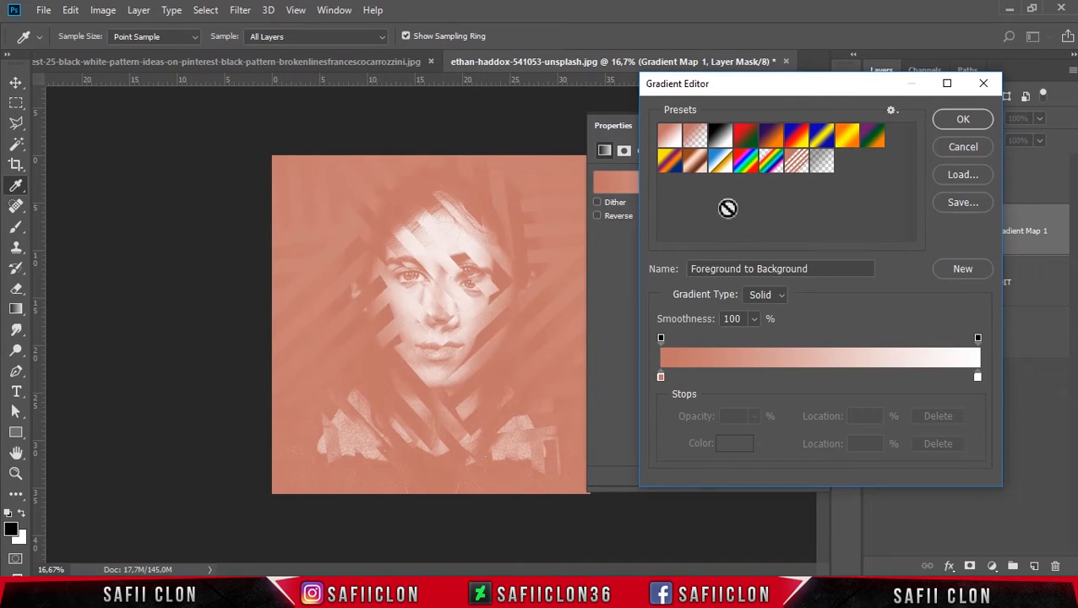
{"action": "left_click", "coordinate": [774, 140]}
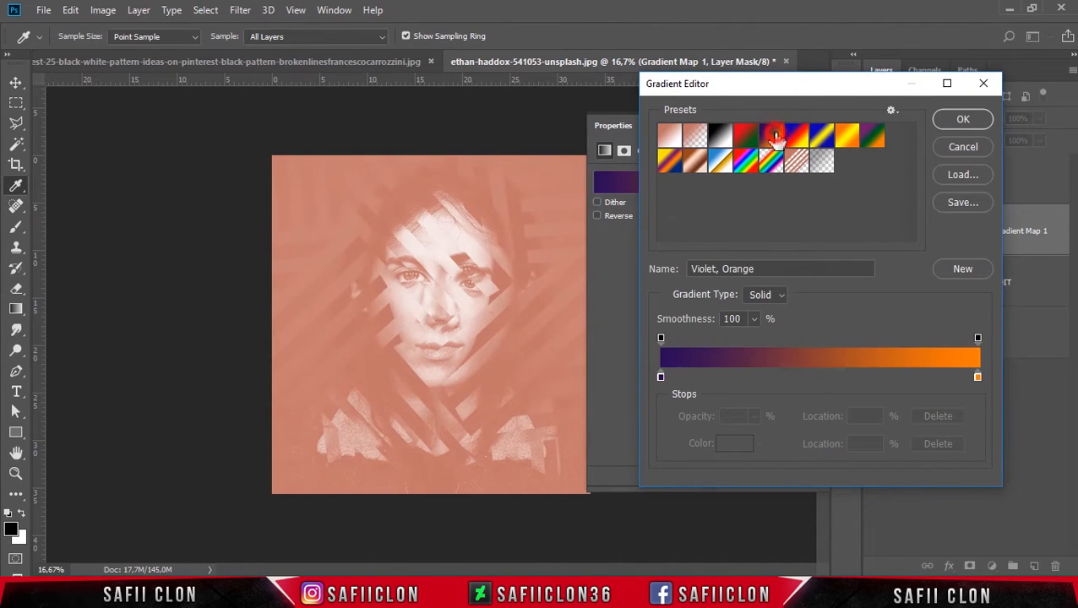
Set the dark start stop at location 0 of the EDIT layer's gradient map to color #073e45.
{"action": "left_click", "coordinate": [661, 378]}
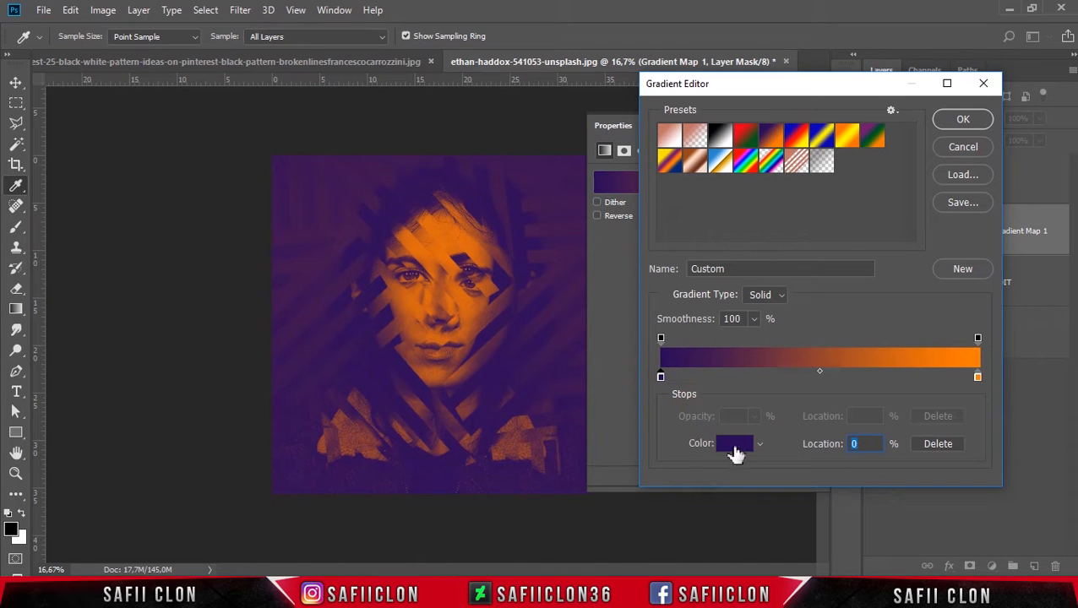
{"action": "left_click", "coordinate": [731, 445]}
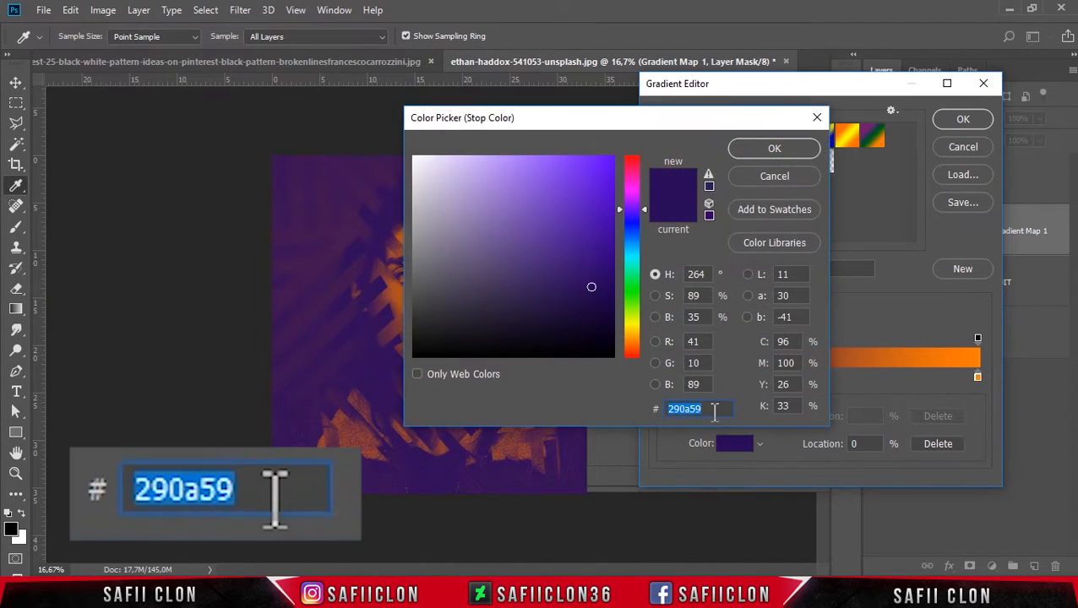
{"action": "type", "text": "0"}
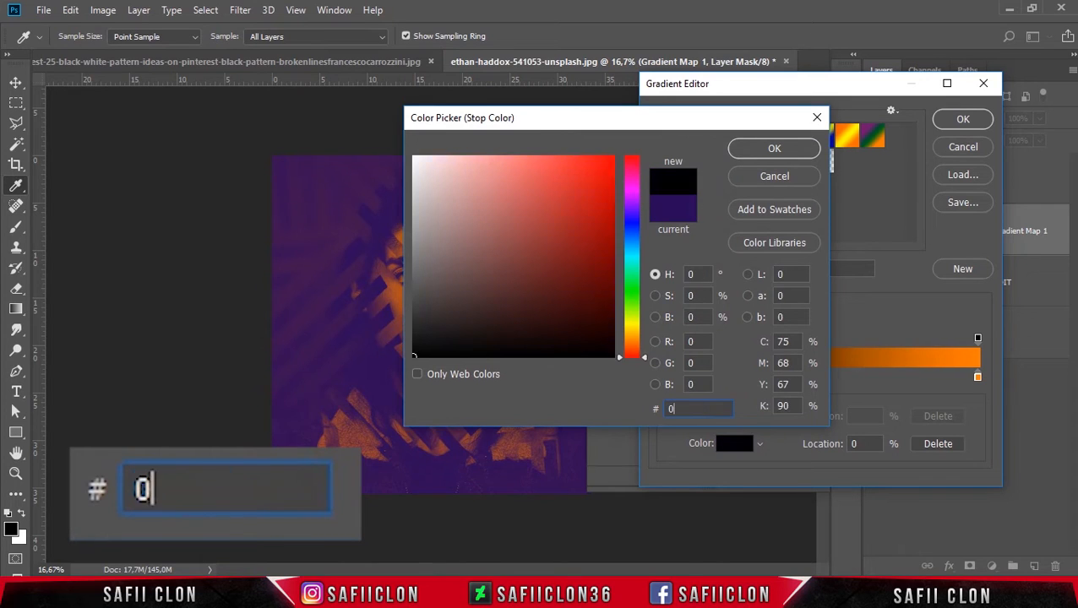
{"action": "type", "text": "73e"}
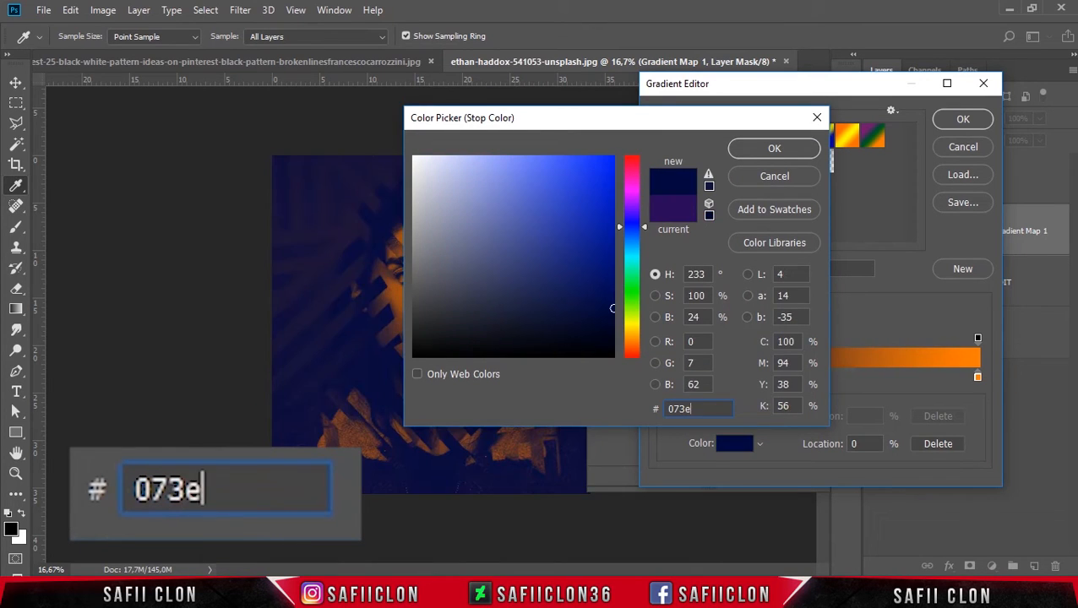
{"action": "type", "text": "45"}
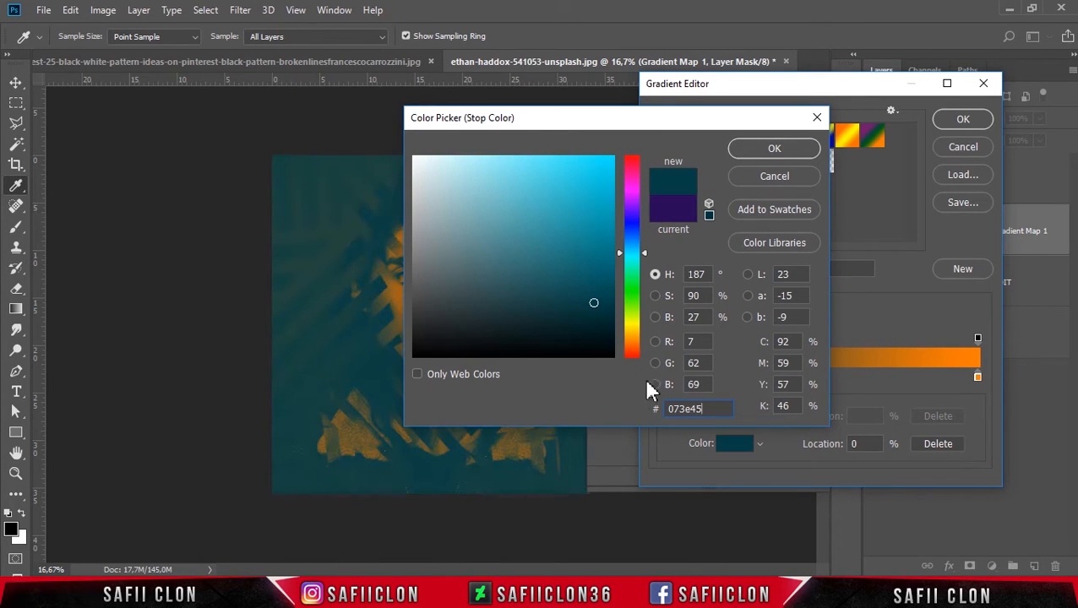
{"action": "left_click", "coordinate": [771, 152]}
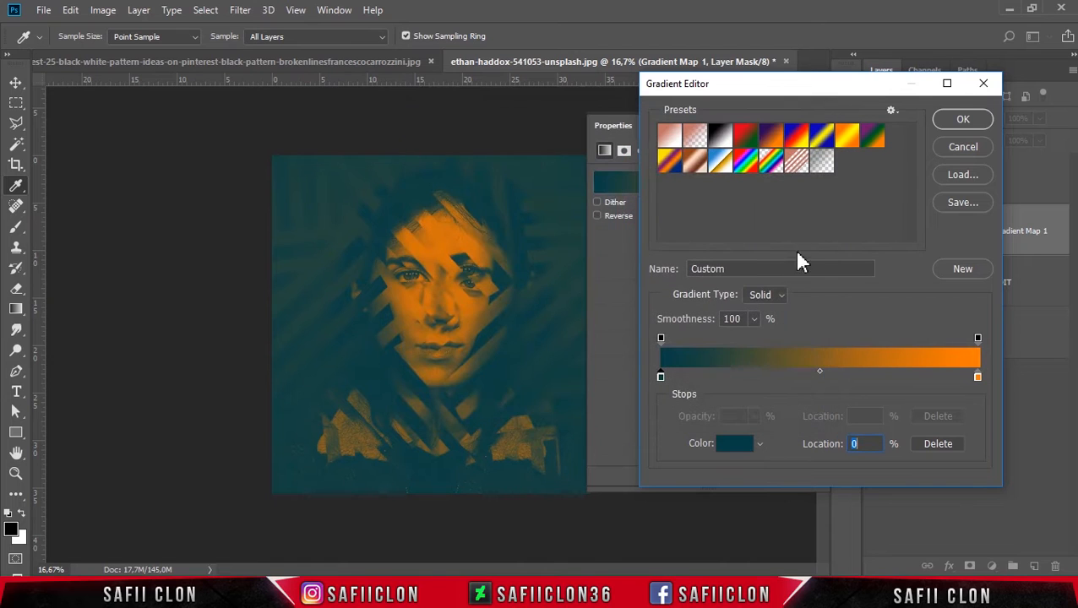
Set the end stop at location 100 of the same gradient to bright green #00ff4e.
{"action": "left_click", "coordinate": [978, 378]}
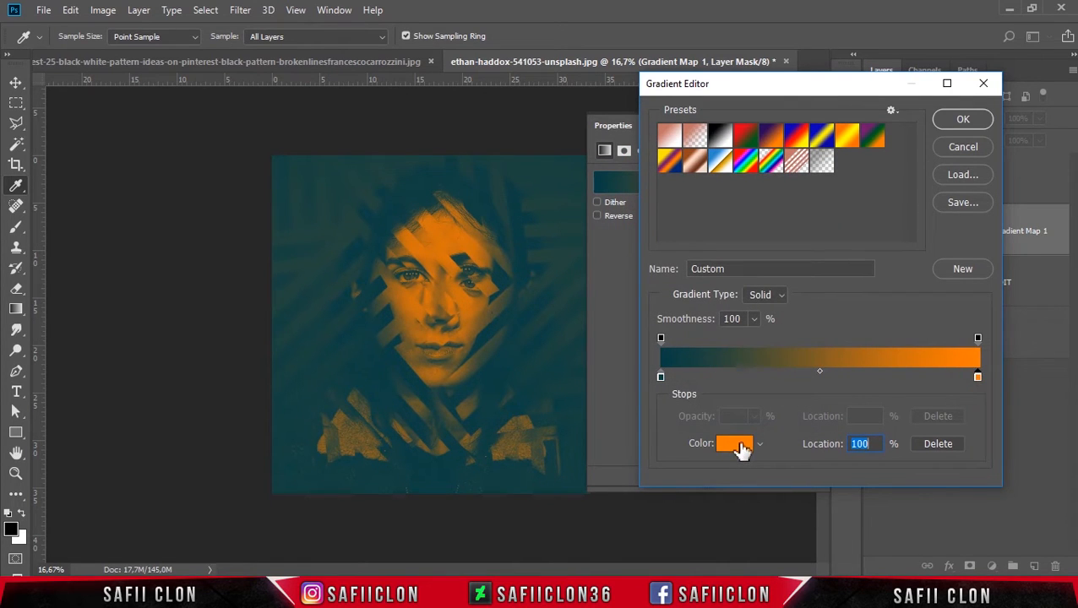
{"action": "left_click", "coordinate": [735, 445]}
{"action": "left_click", "coordinate": [689, 409]}
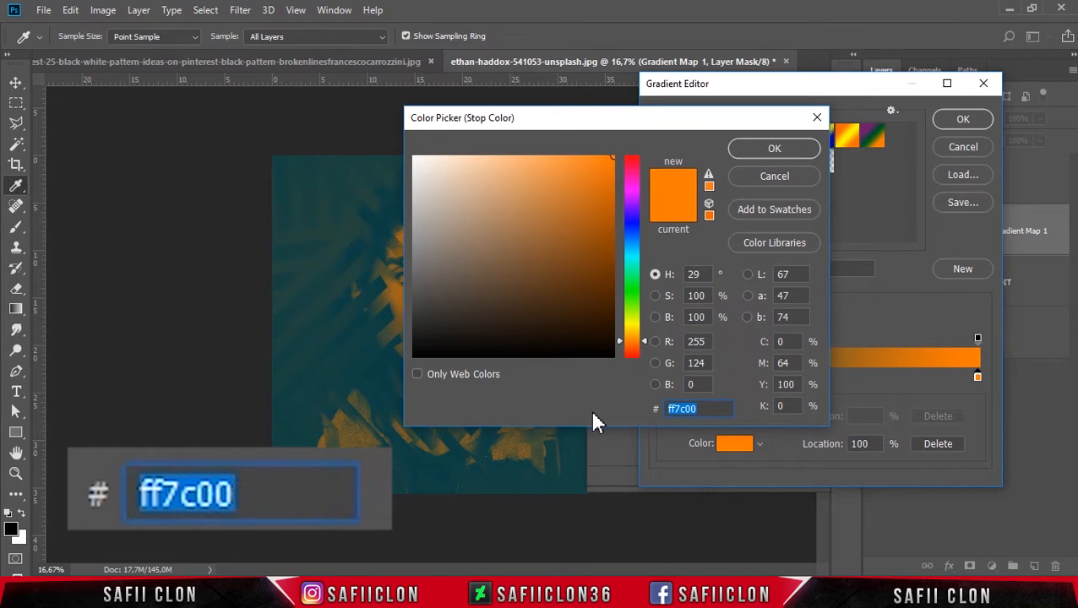
{"action": "type", "text": "005"}
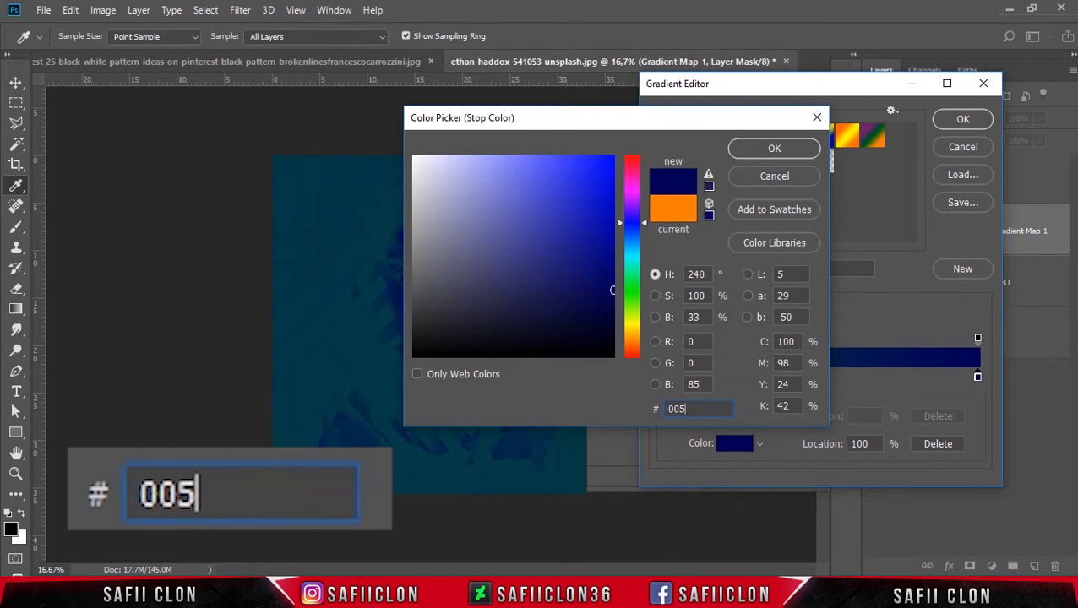
{"action": "key", "text": "BackSpace"}
{"action": "type", "text": "ff"}
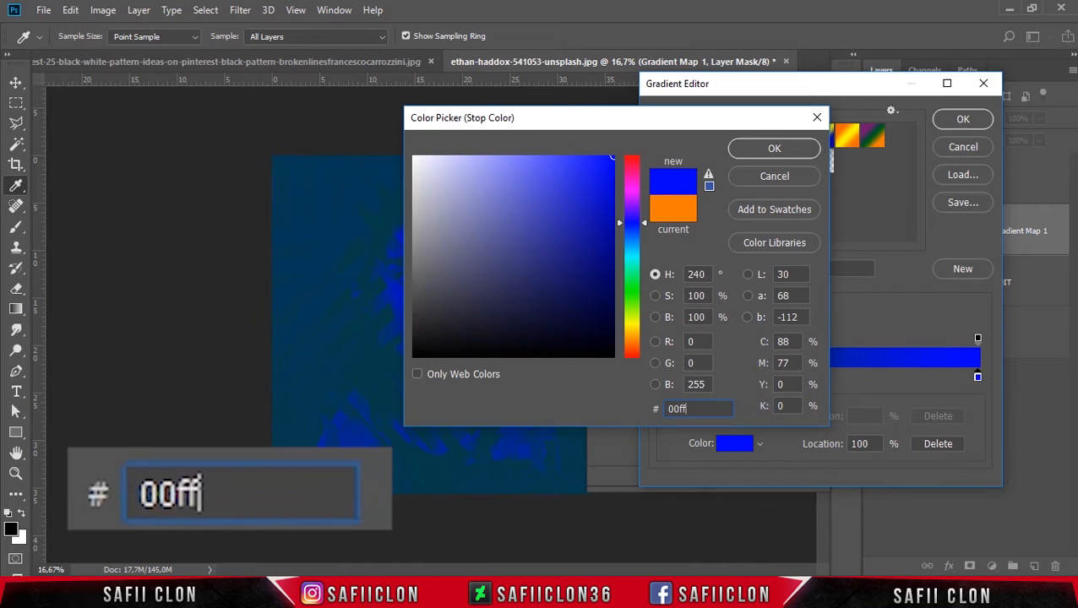
{"action": "type", "text": "4e"}
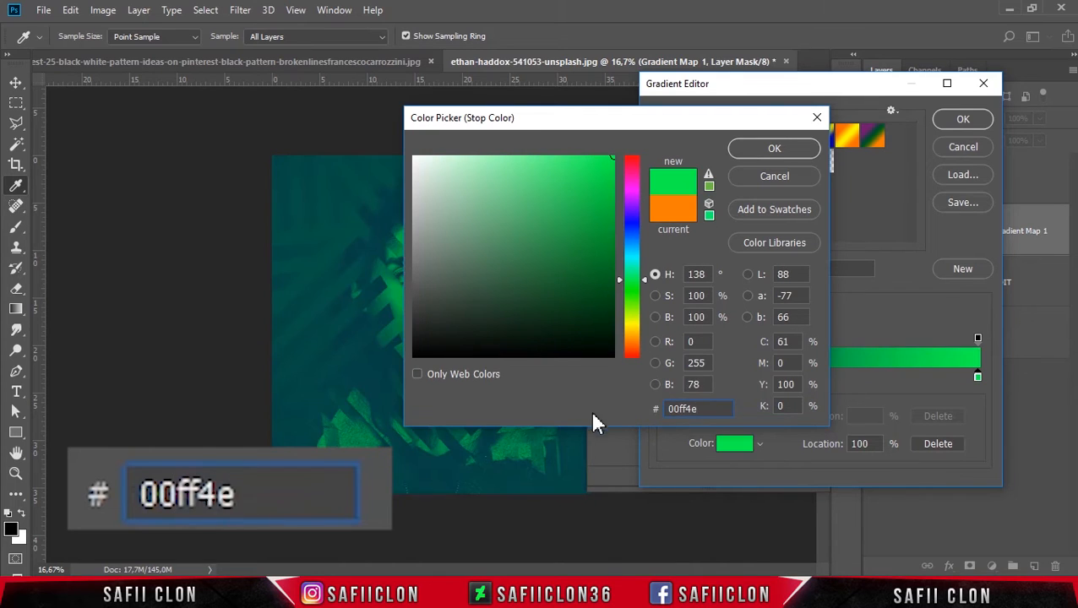
{"action": "left_click", "coordinate": [793, 150]}
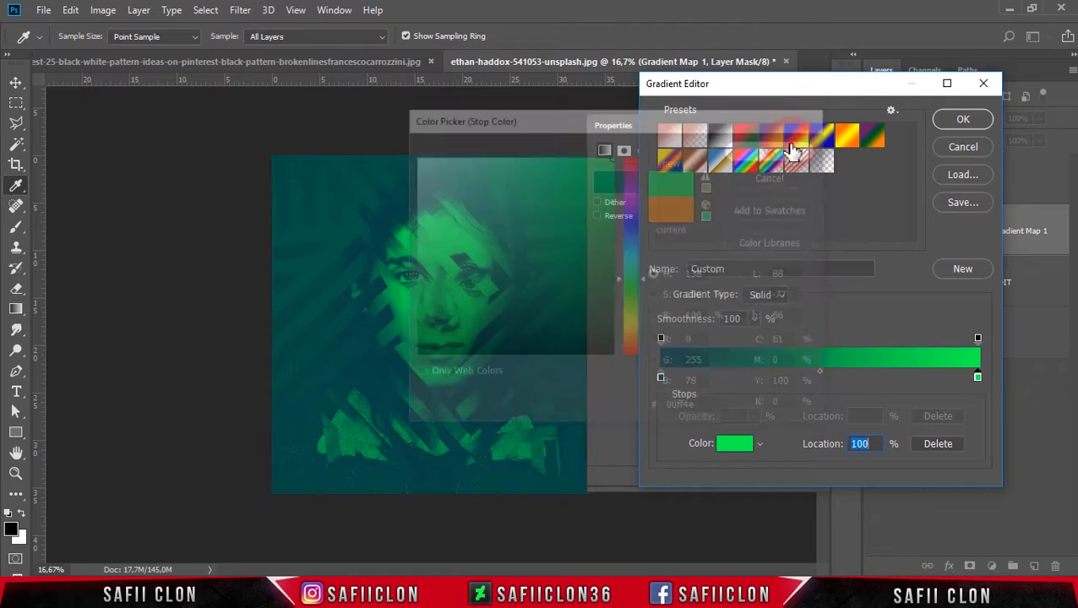
Accept the teal-to-green gradient and clip its adjustment layer to the EDIT layer.
{"action": "left_click", "coordinate": [963, 120]}
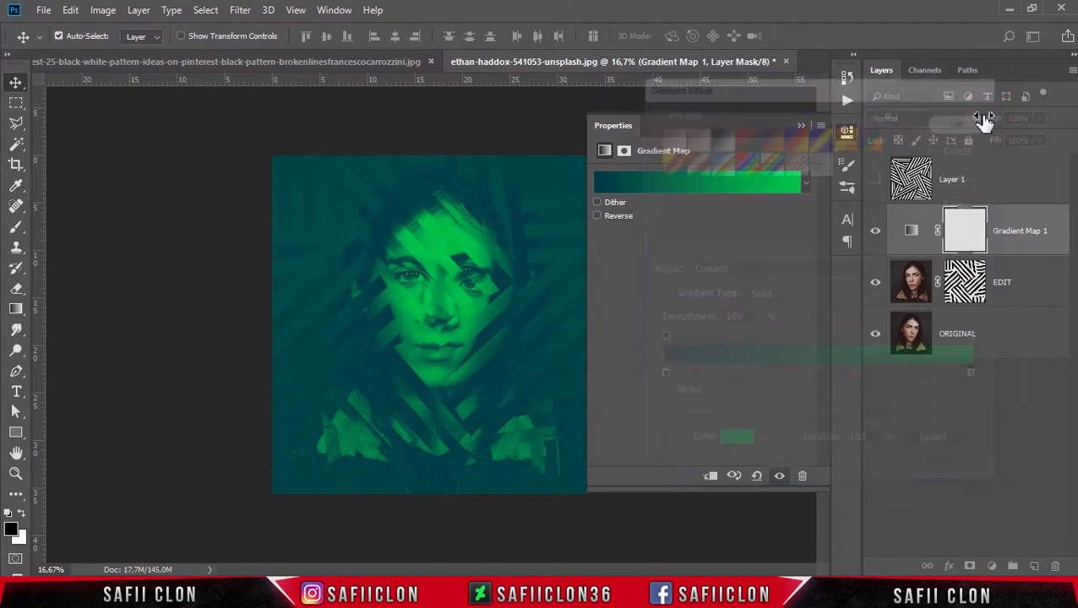
{"action": "left_click", "coordinate": [713, 477]}
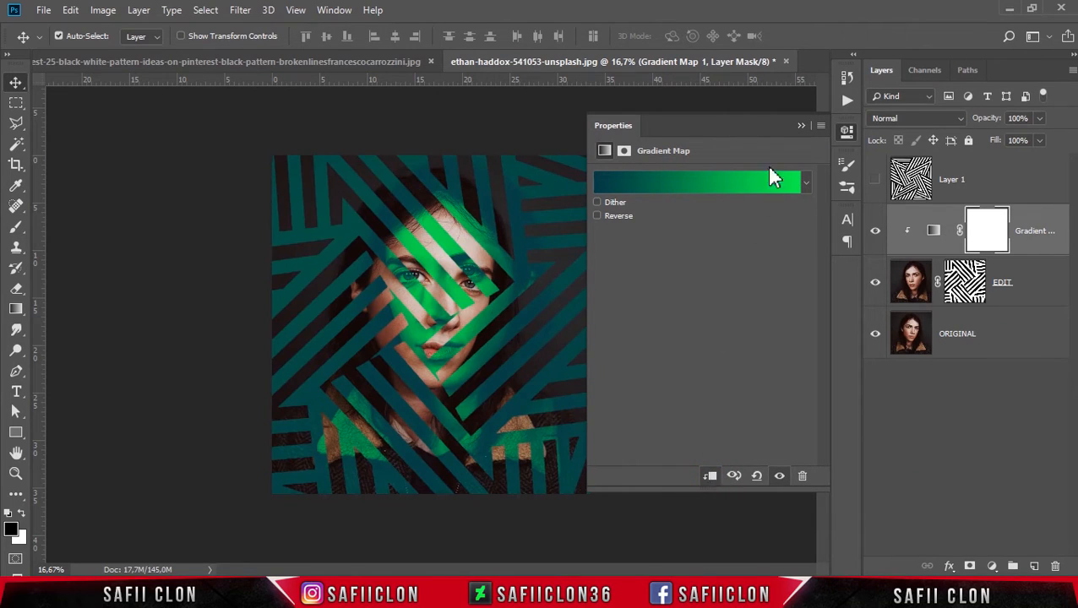
{"action": "left_click", "coordinate": [801, 126]}
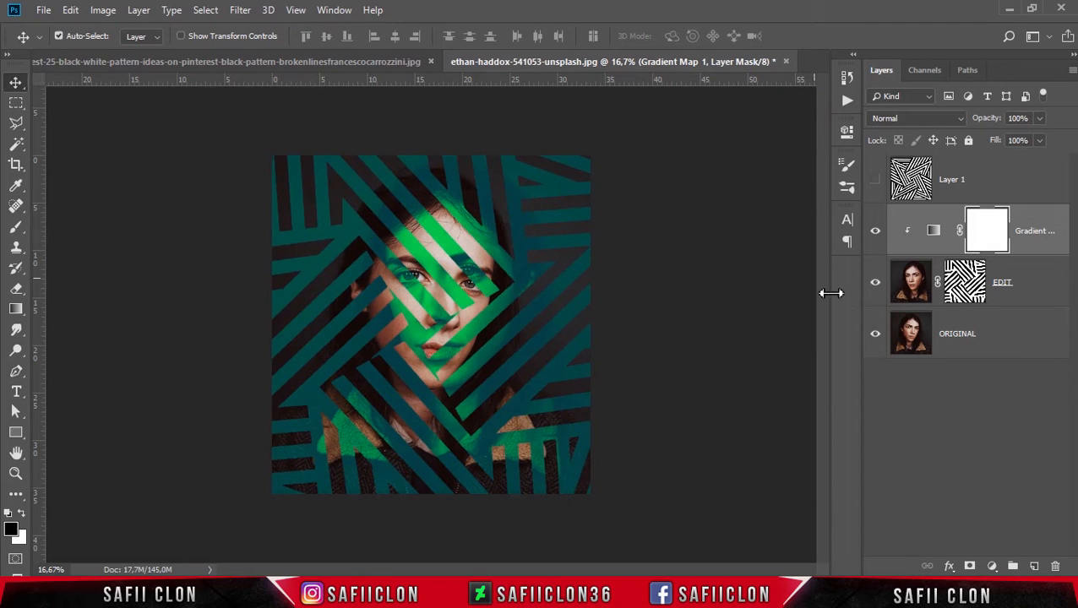
Add a second Gradient Map adjustment layer directly above the ORIGINAL layer, starting from the Violet, Orange preset.
{"action": "left_click", "coordinate": [1000, 342]}
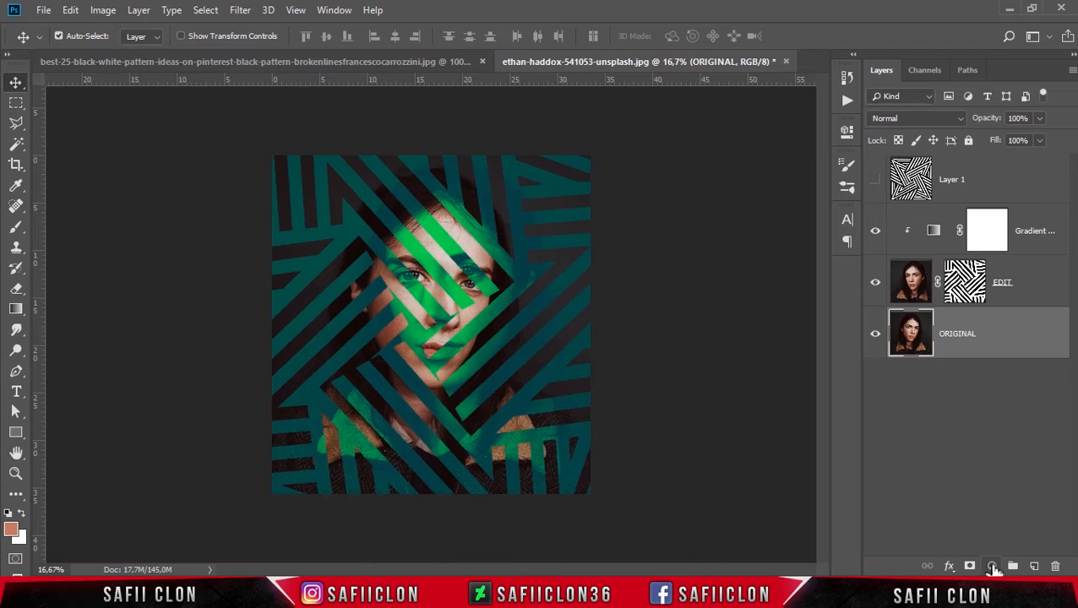
{"action": "left_click", "coordinate": [993, 568]}
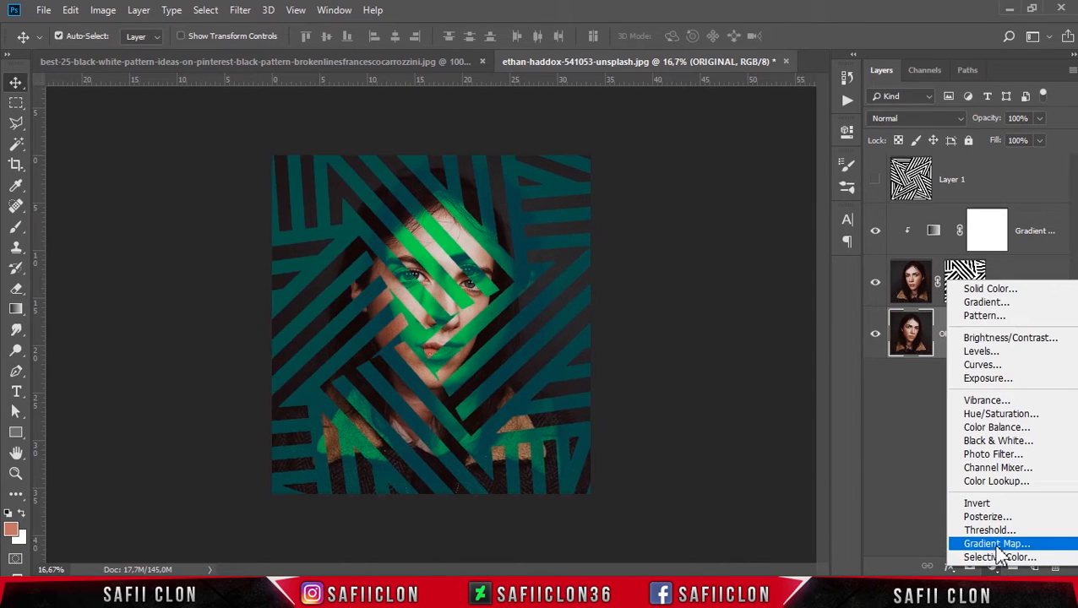
{"action": "left_click", "coordinate": [997, 545]}
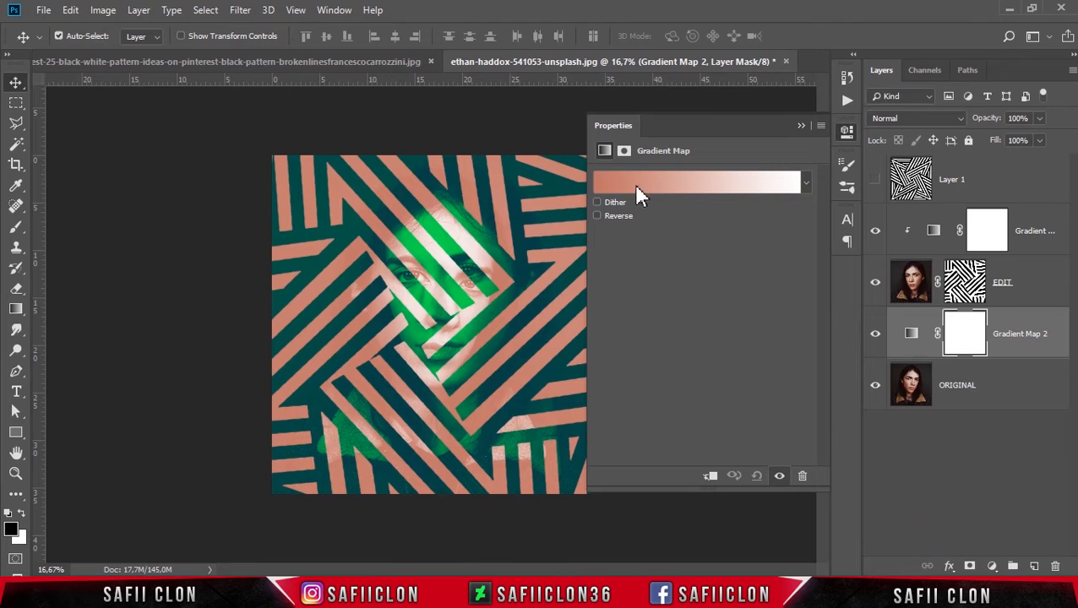
{"action": "left_click", "coordinate": [691, 181]}
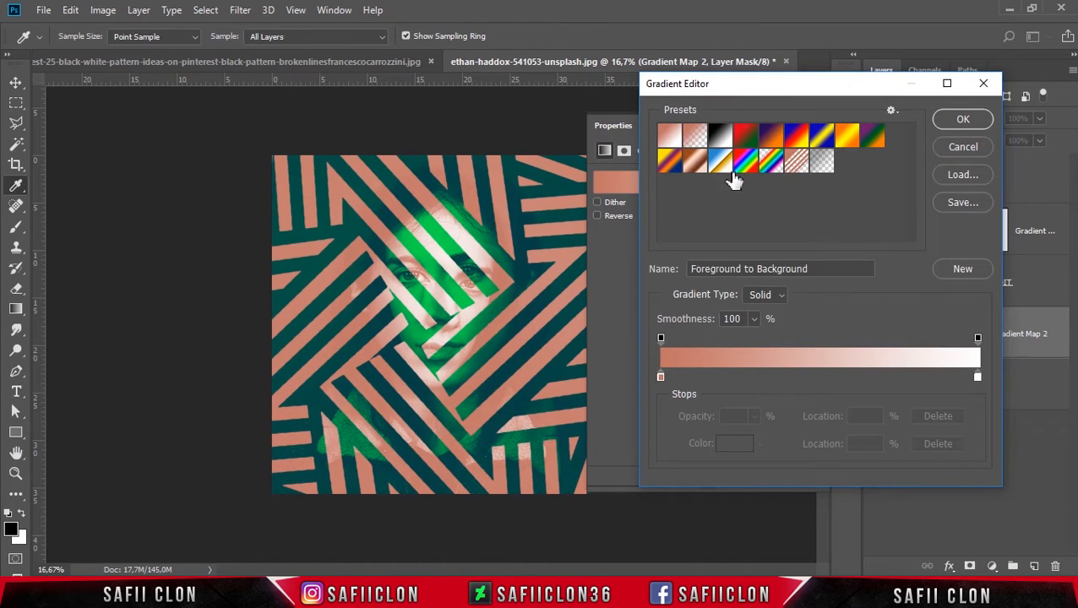
{"action": "left_click", "coordinate": [770, 137]}
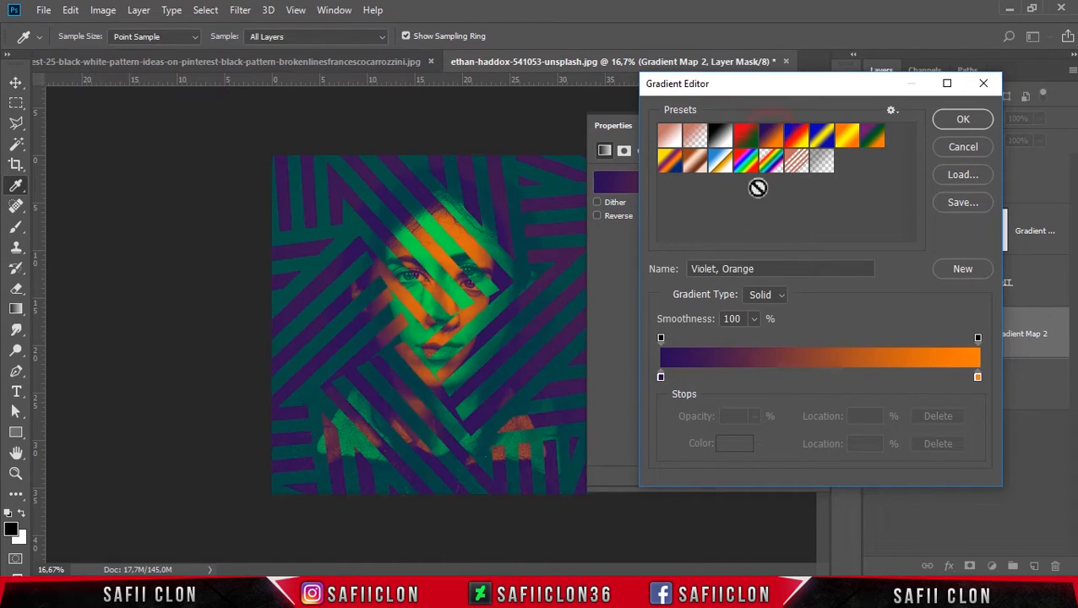
Set the start stop at location 0 of the ORIGINAL layer's gradient map to dark red #450707.
{"action": "left_click", "coordinate": [660, 378]}
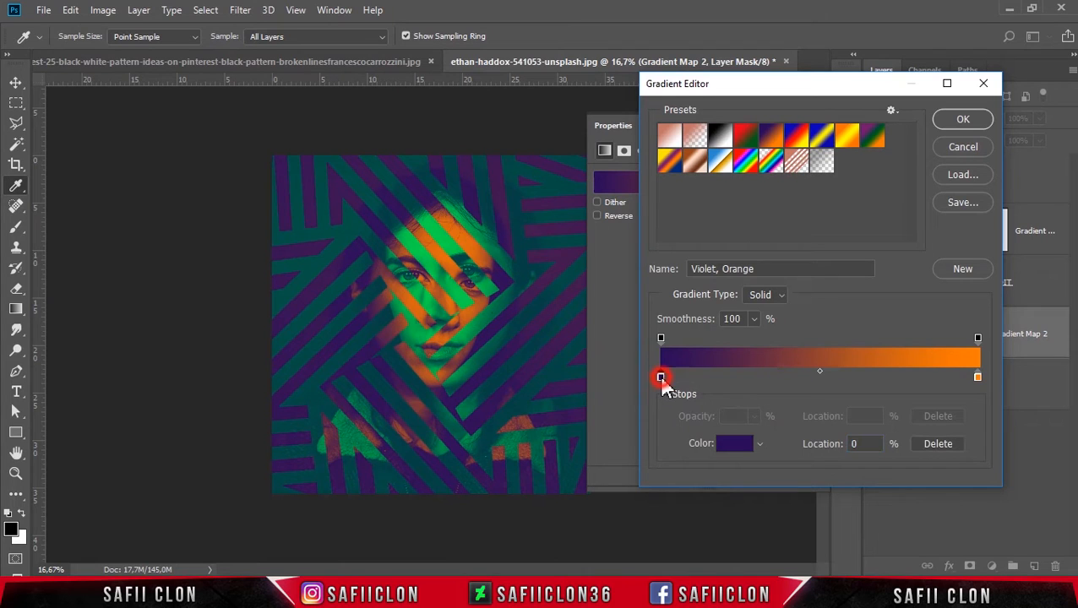
{"action": "left_click", "coordinate": [734, 448]}
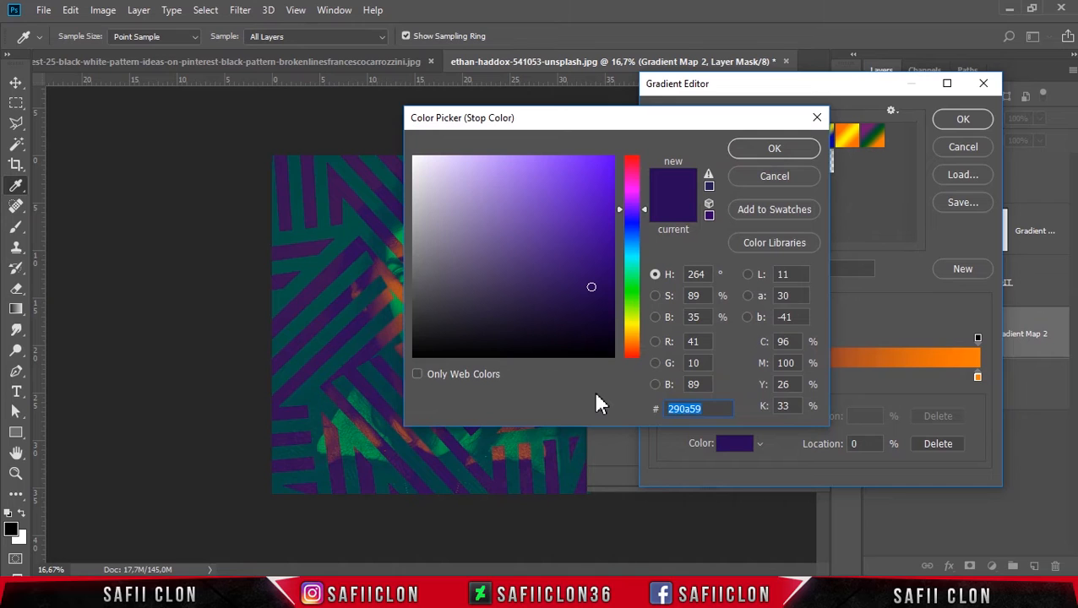
{"action": "type", "text": "45"}
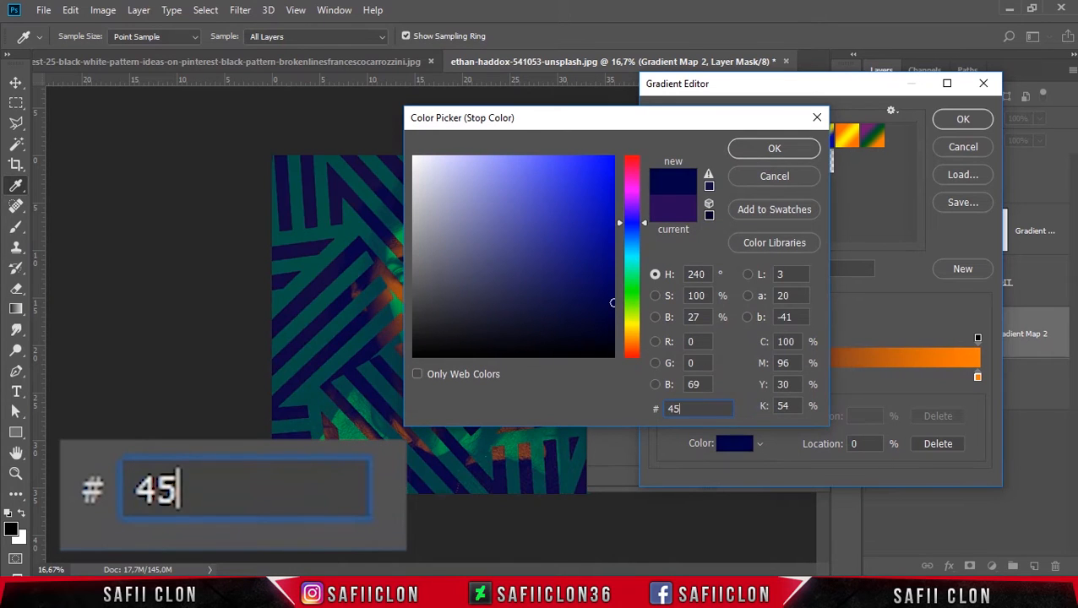
{"action": "type", "text": "0707"}
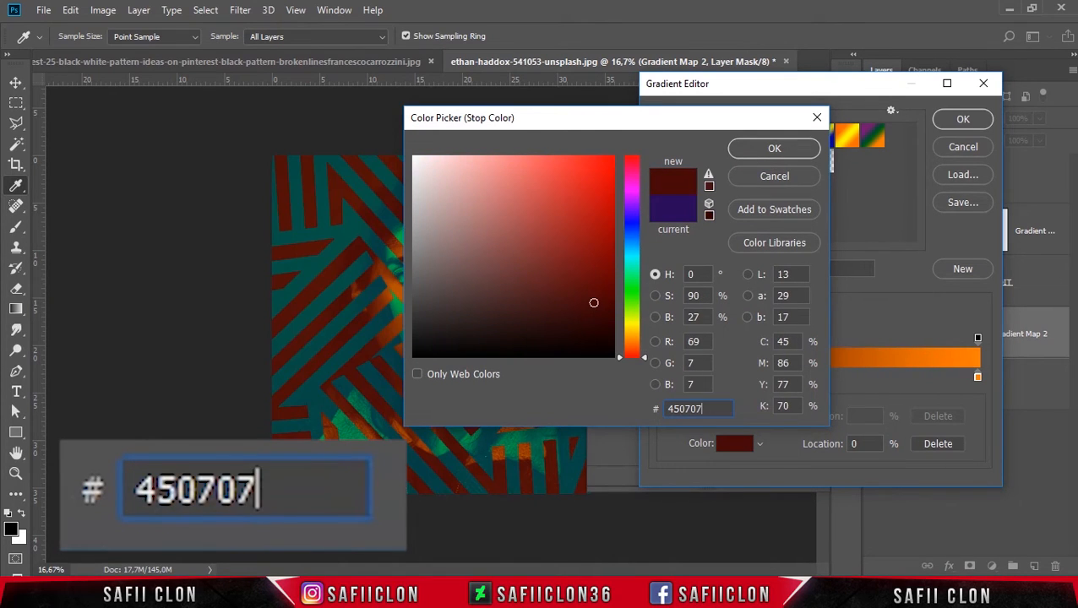
{"action": "left_click", "coordinate": [775, 149]}
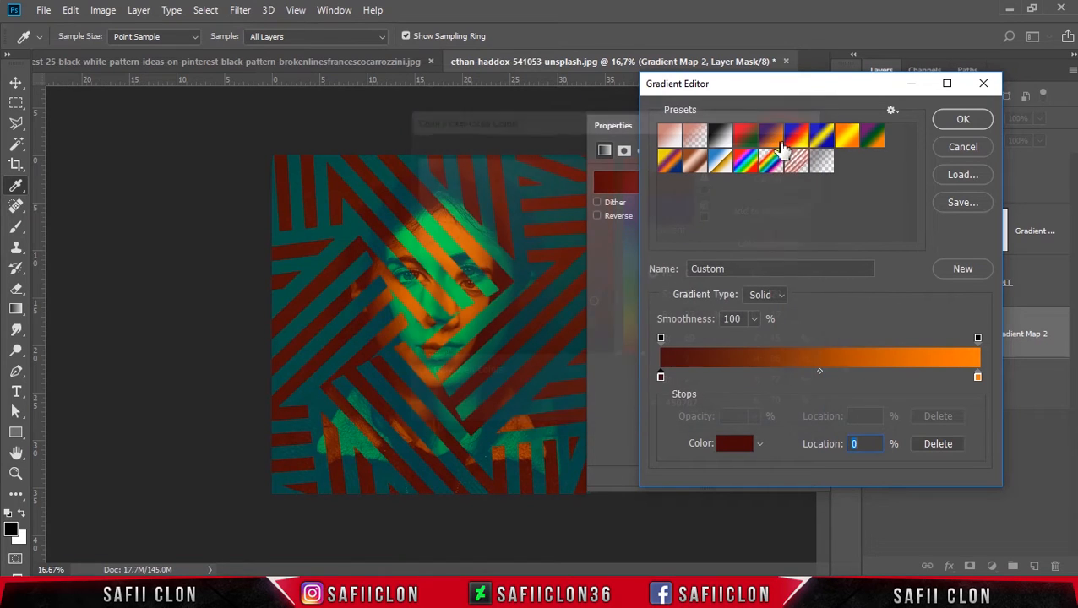
Set the end stop at location 100 of the second gradient map to yellow #ffde00 and accept the gradient.
{"action": "left_click", "coordinate": [978, 377]}
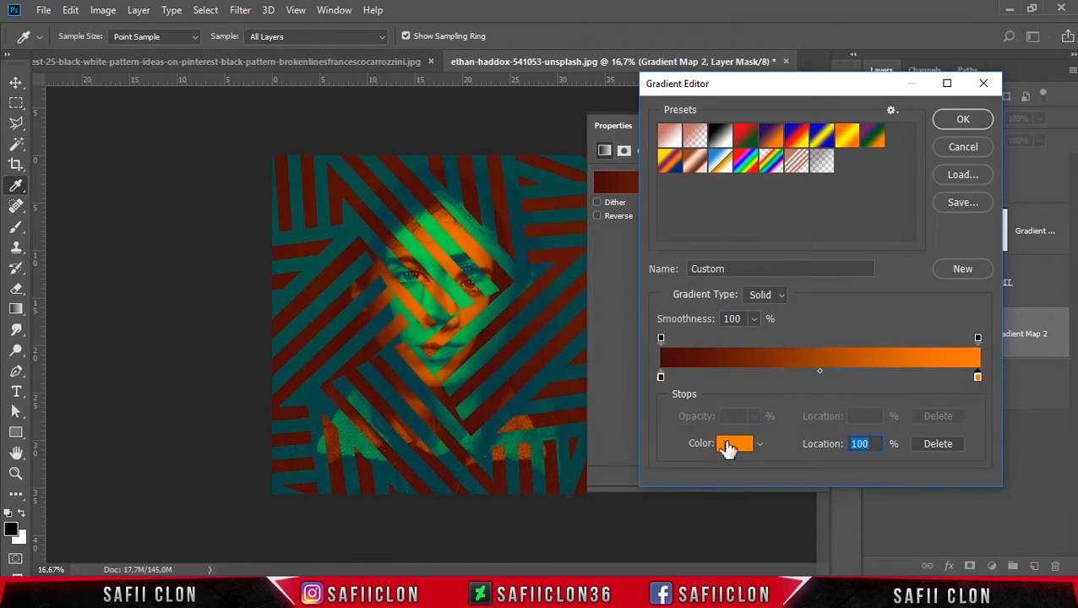
{"action": "left_click", "coordinate": [734, 446]}
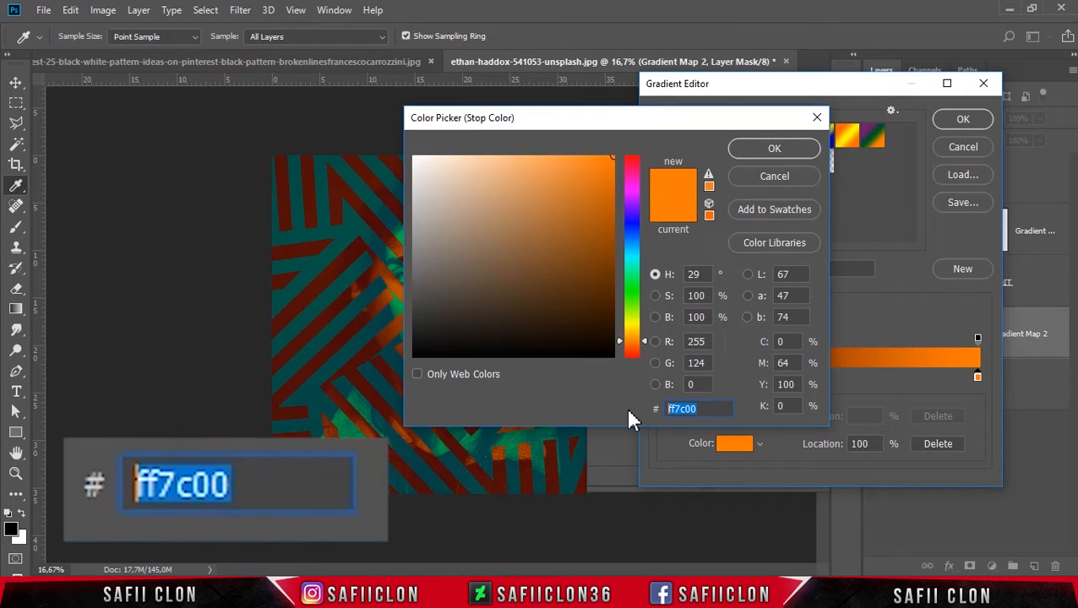
{"action": "type", "text": "ff"}
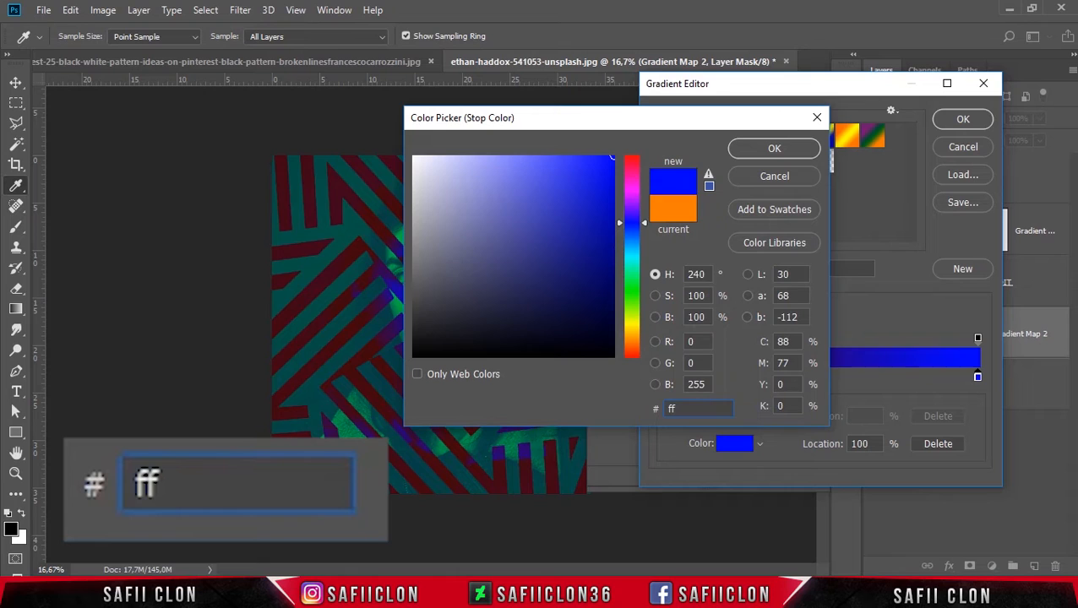
{"action": "type", "text": "de00"}
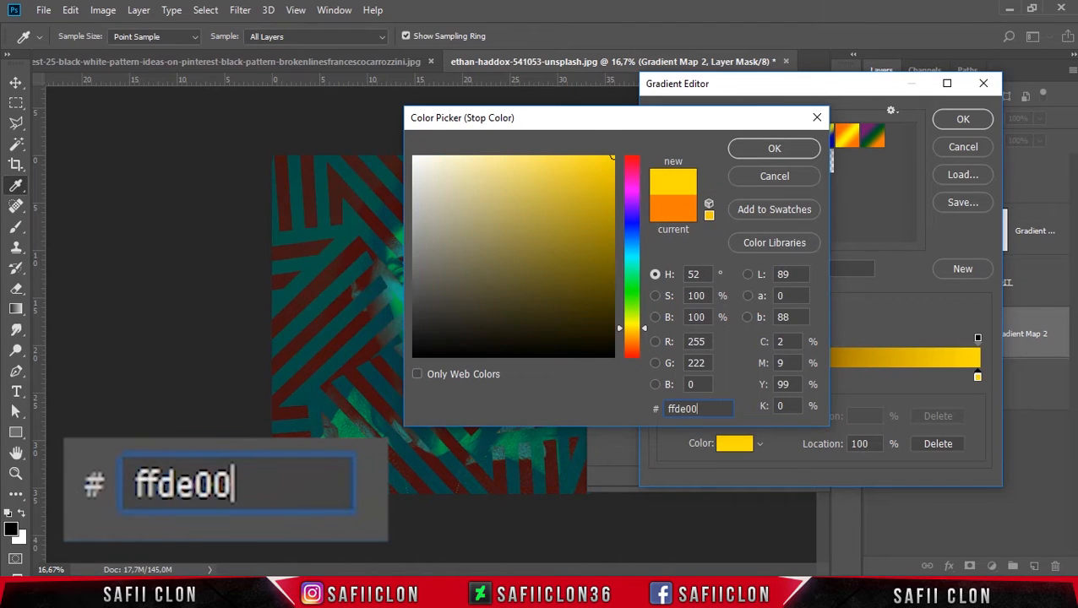
{"action": "left_click", "coordinate": [768, 153]}
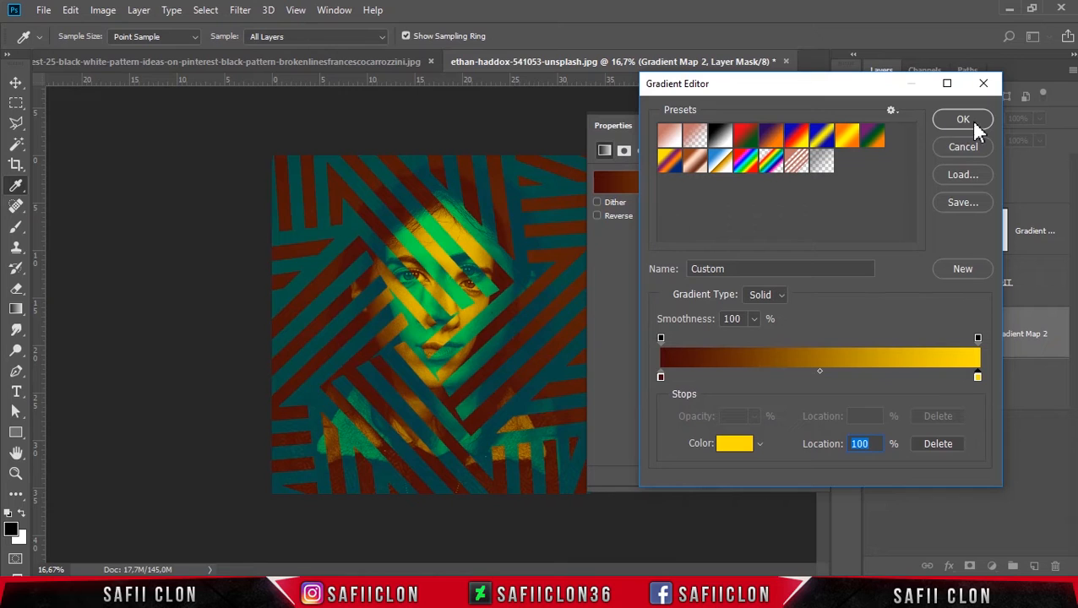
{"action": "left_click", "coordinate": [965, 122]}
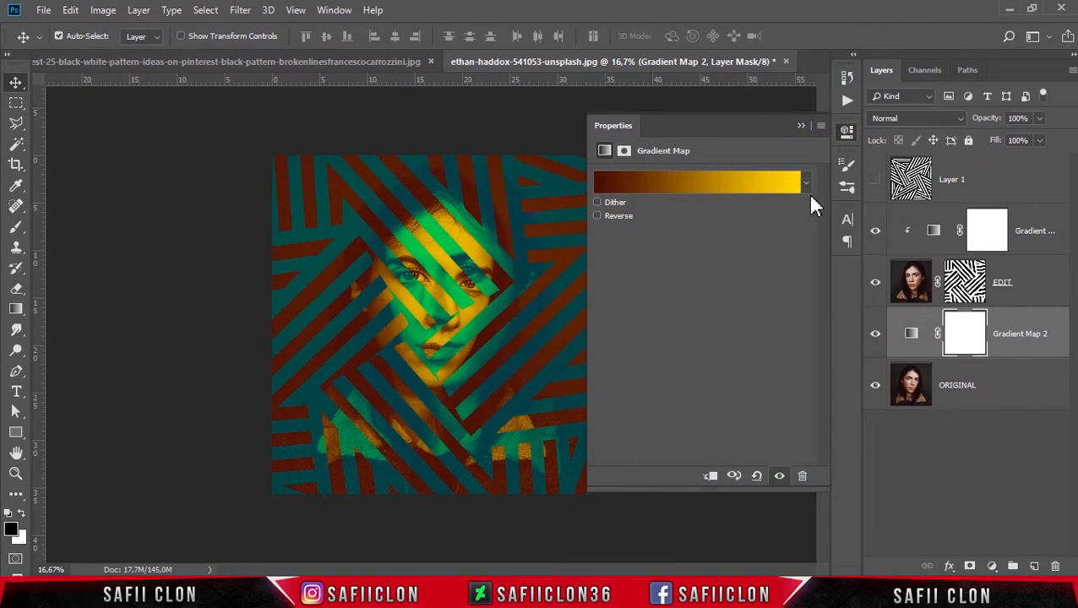
Clip the second Gradient Map adjustment layer to the ORIGINAL layer.
{"action": "left_click", "coordinate": [710, 479]}
{"action": "left_click", "coordinate": [801, 126]}
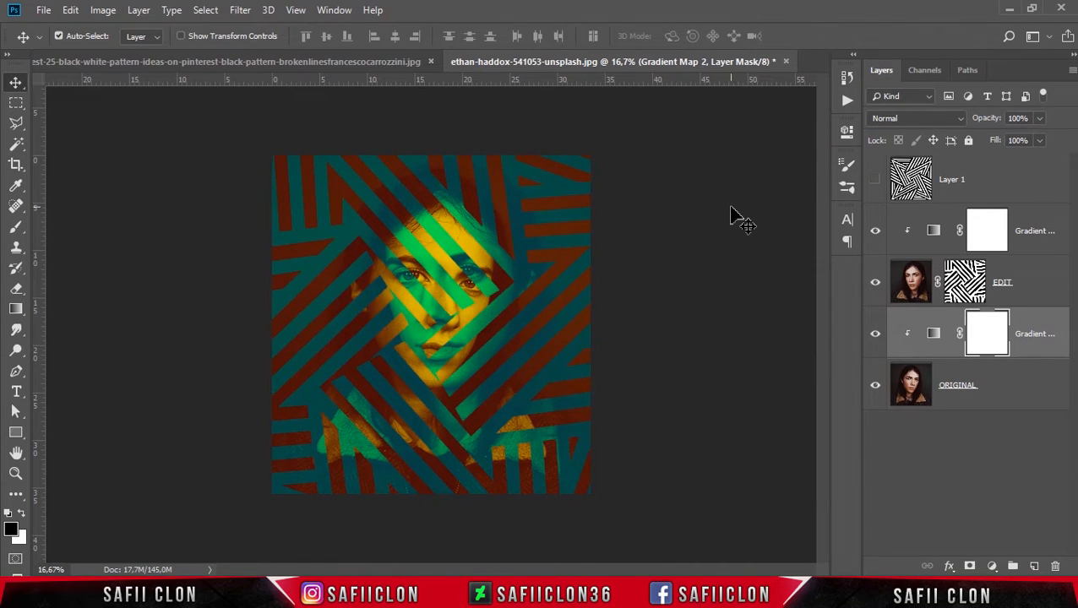
{"action": "key", "text": "ctrl+plus"}
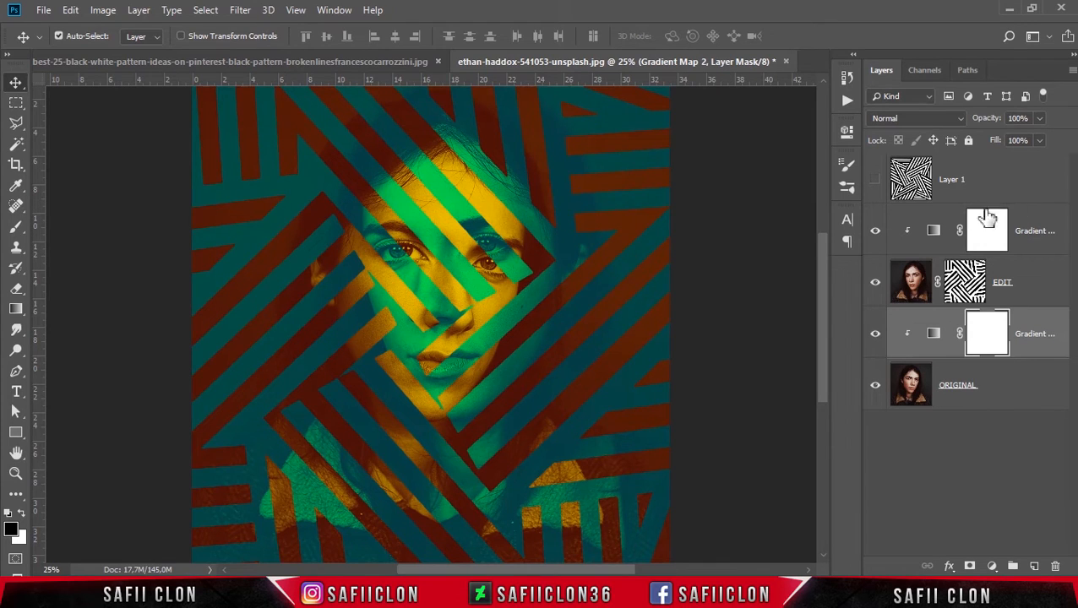
Add a Levels adjustment above the EDIT layer's gradient map with input levels 15, 1.09 and 244, and compare the image with and without it.
{"action": "left_click", "coordinate": [946, 218]}
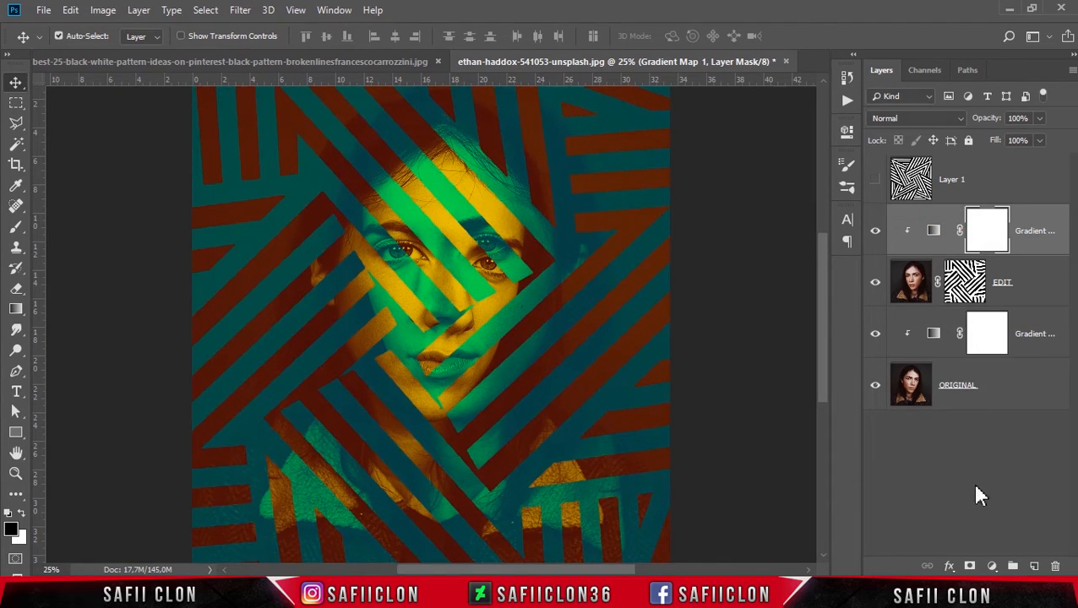
{"action": "left_click", "coordinate": [993, 567]}
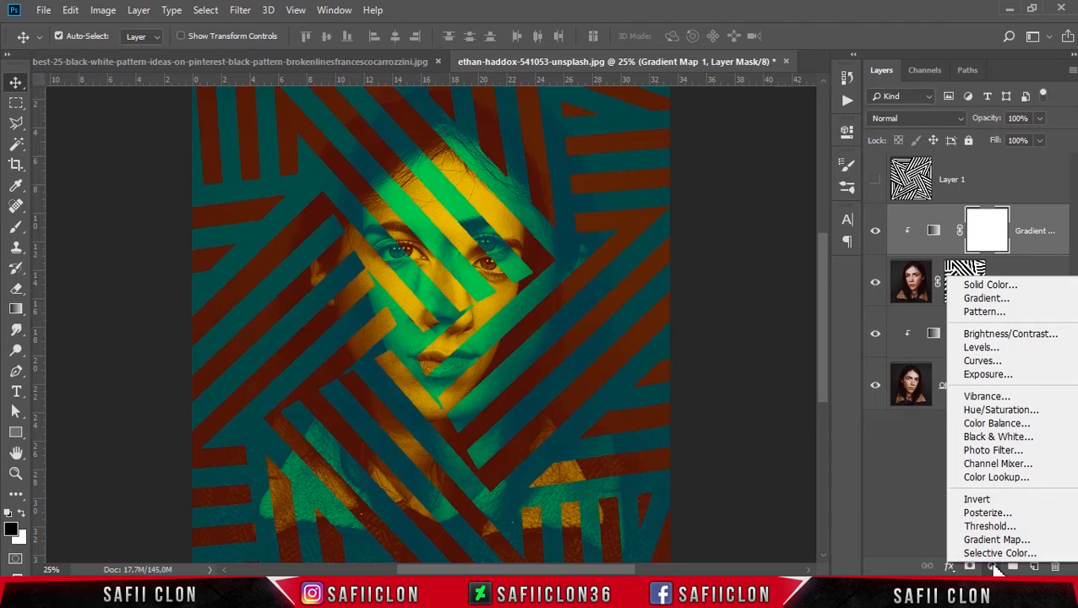
{"action": "left_click", "coordinate": [996, 350]}
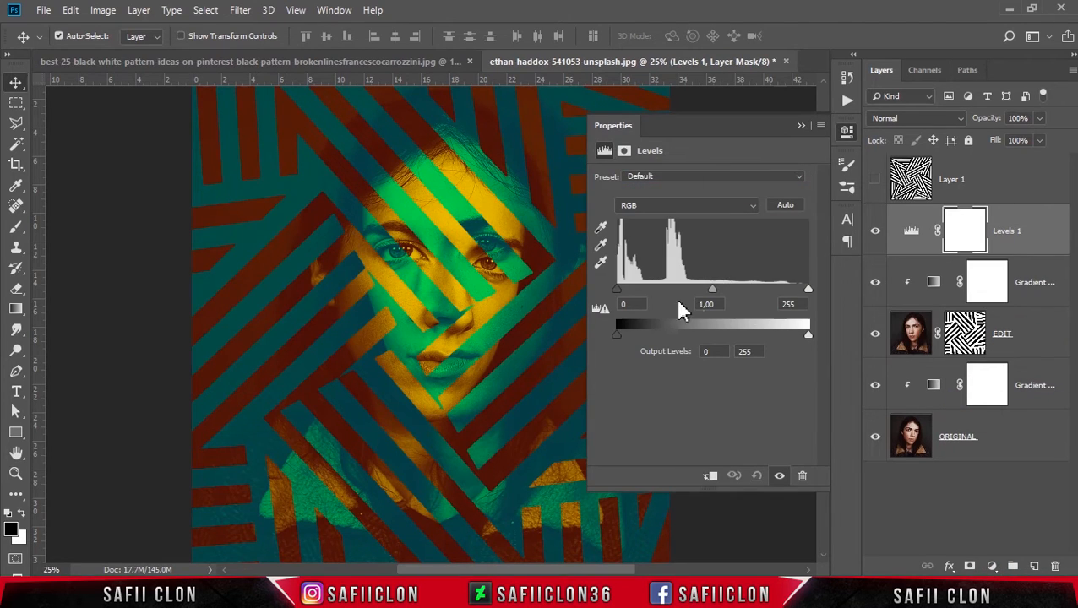
{"action": "mouse_move", "coordinate": [622, 294]}
{"action": "left_mouse_down"}
{"action": "mouse_move", "coordinate": [638, 290]}
{"action": "mouse_move", "coordinate": [618, 291]}
{"action": "mouse_move", "coordinate": [628, 293]}
{"action": "left_mouse_up"}
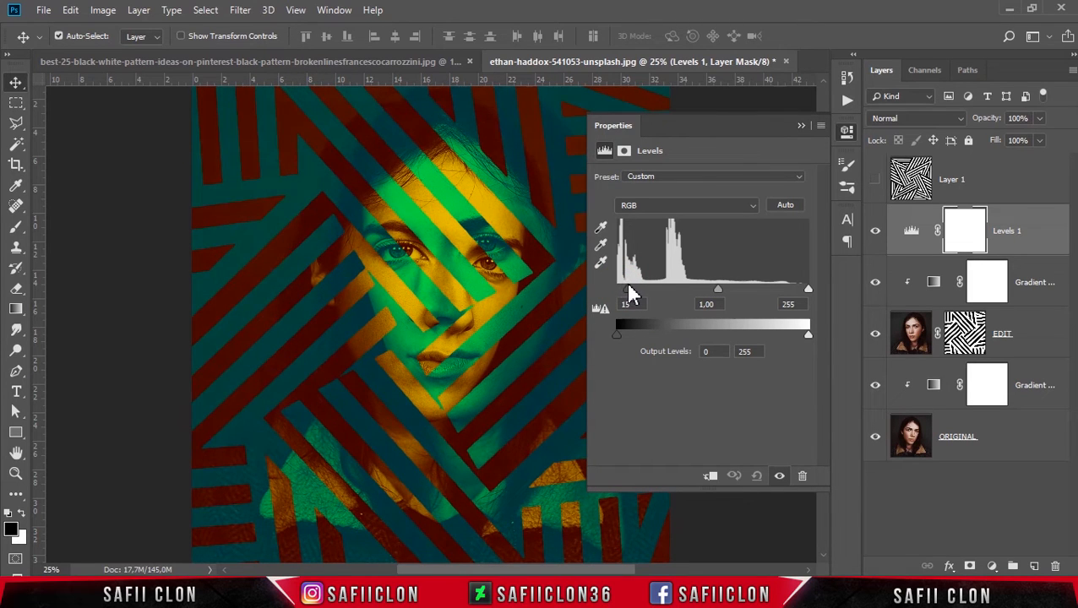
{"action": "left_click_drag", "start_coordinate": [720, 292], "coordinate": [714, 298]}
{"action": "left_click_drag", "start_coordinate": [807, 290], "coordinate": [797, 298]}
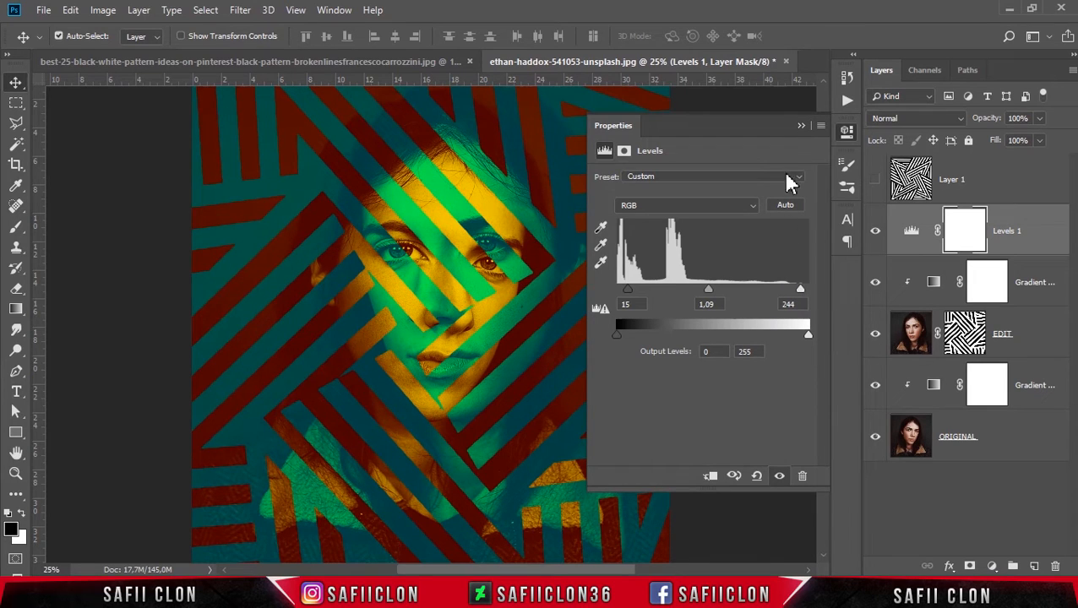
{"action": "left_click", "coordinate": [803, 125]}
{"action": "left_click", "coordinate": [872, 234]}
{"action": "left_click", "coordinate": [872, 234]}
{"action": "left_click", "coordinate": [872, 234]}
{"action": "left_click", "coordinate": [872, 234]}
{"action": "left_click", "coordinate": [872, 234]}
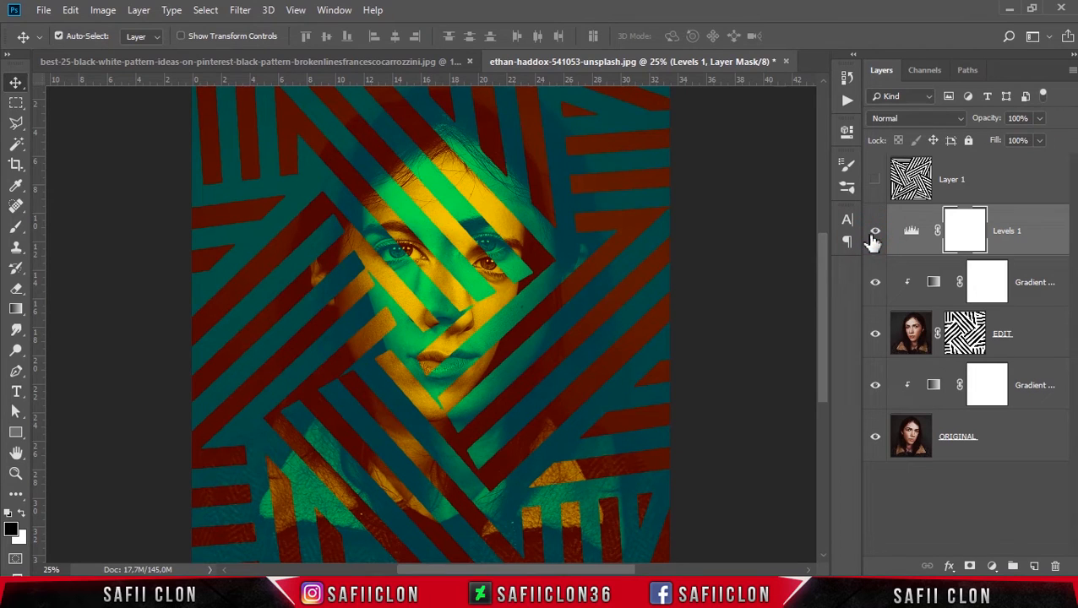
Stamp all visible layers into a new layer above Levels 1 and convert it to a smart object.
{"action": "left_click", "coordinate": [911, 230]}
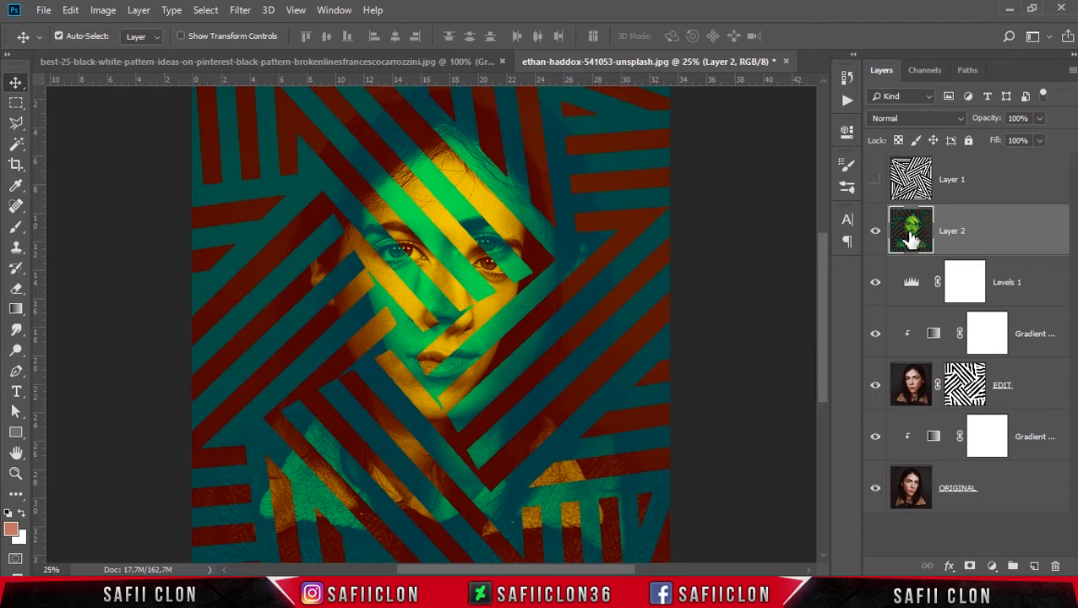
{"action": "left_click", "coordinate": [1001, 225]}
{"action": "right_click", "coordinate": [1000, 225]}
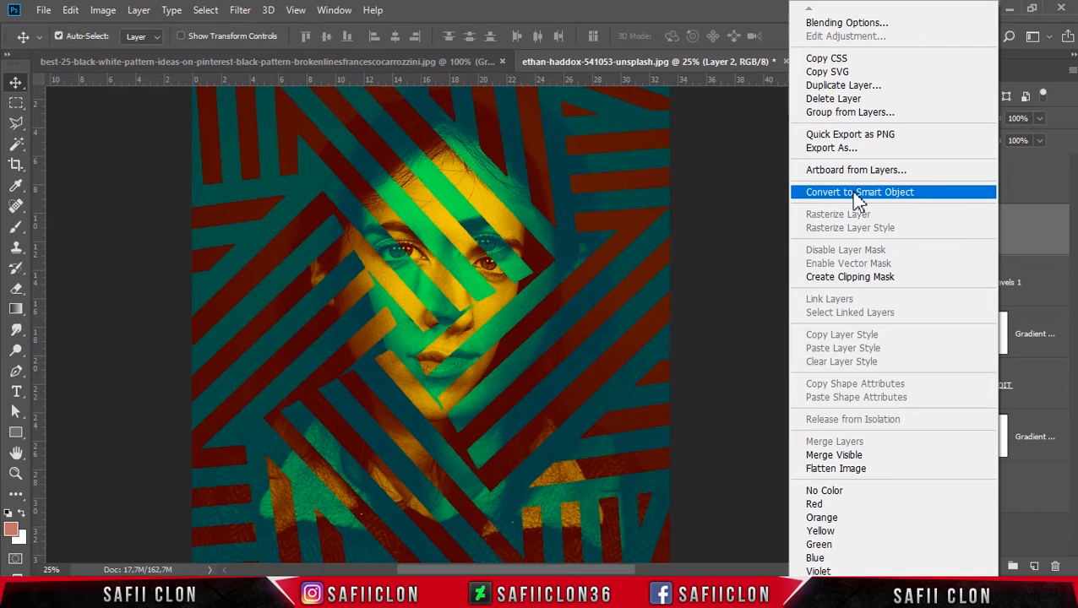
{"action": "left_click", "coordinate": [849, 191]}
{"action": "left_click", "coordinate": [982, 233]}
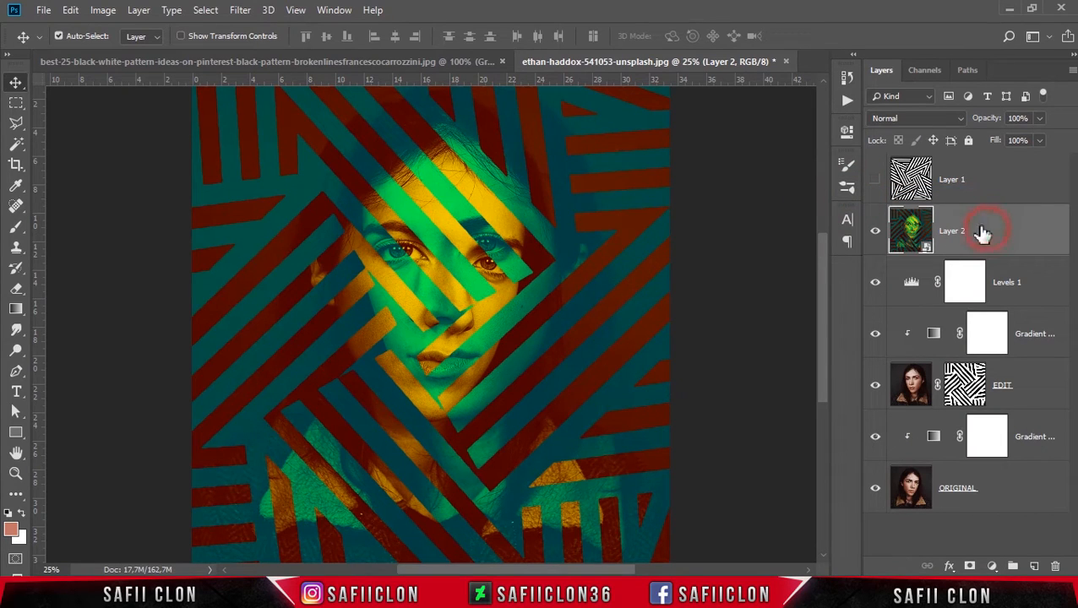
Start a Camera Raw filter on the merged layer with Highlights -23, Whites +5, Blacks -14 and Clarity +68.
{"action": "left_click", "coordinate": [241, 11]}
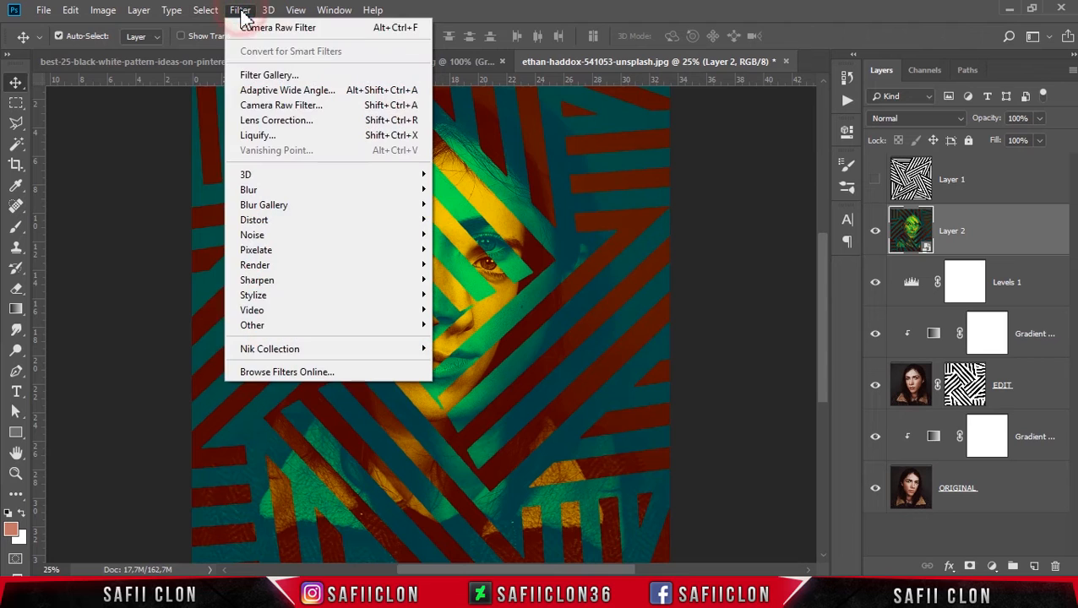
{"action": "left_click", "coordinate": [281, 105]}
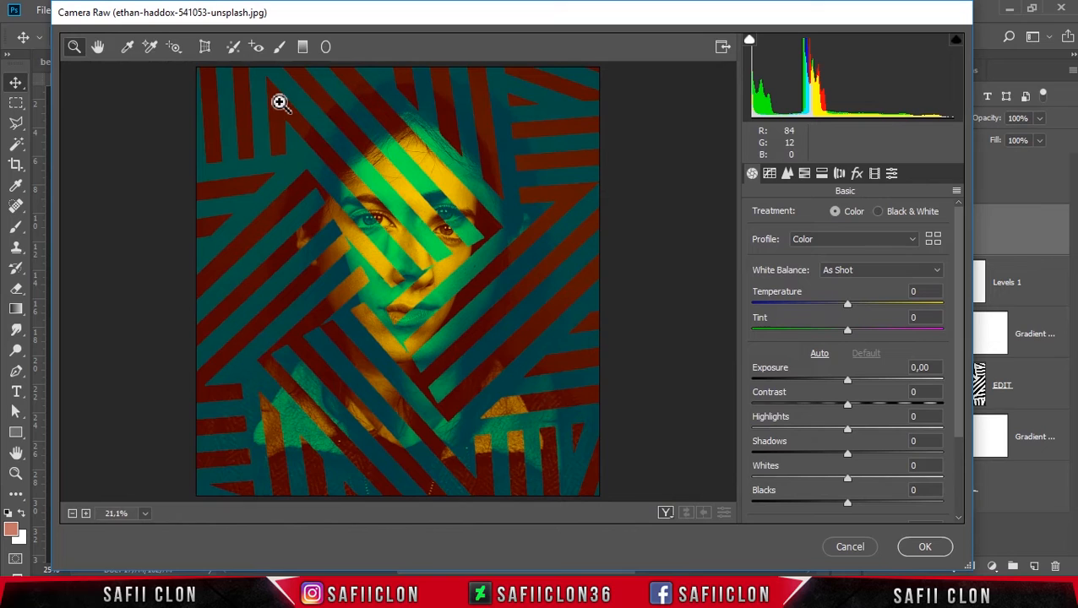
{"action": "scroll", "coordinate": [955, 355], "scroll_direction": "down", "scroll_amount": 4}
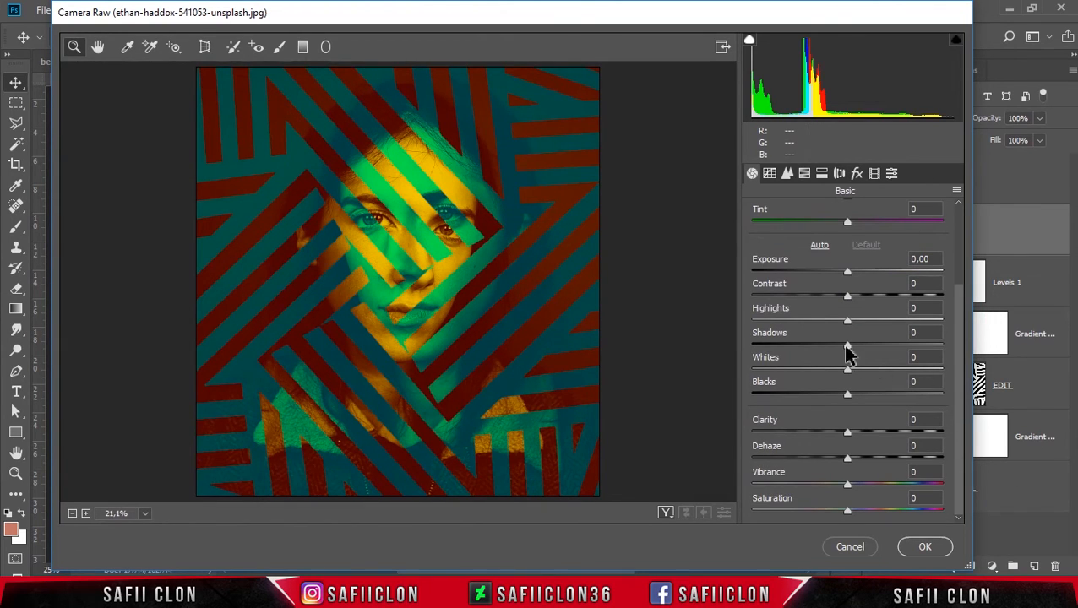
{"action": "left_click_drag", "start_coordinate": [847, 322], "coordinate": [824, 324]}
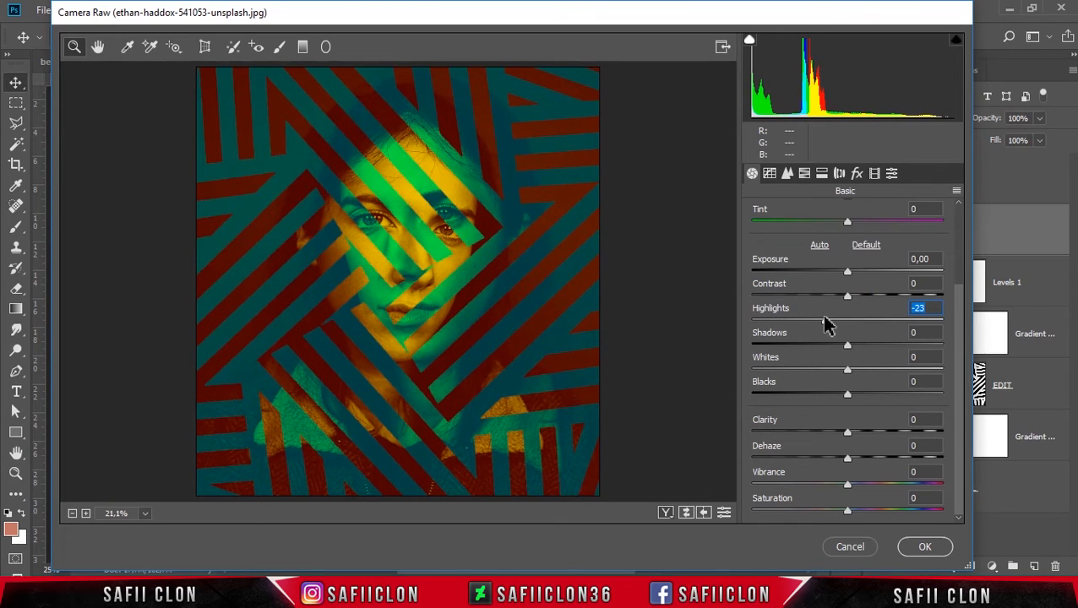
{"action": "left_click", "coordinate": [849, 372]}
{"action": "left_click_drag", "start_coordinate": [851, 374], "coordinate": [833, 397]}
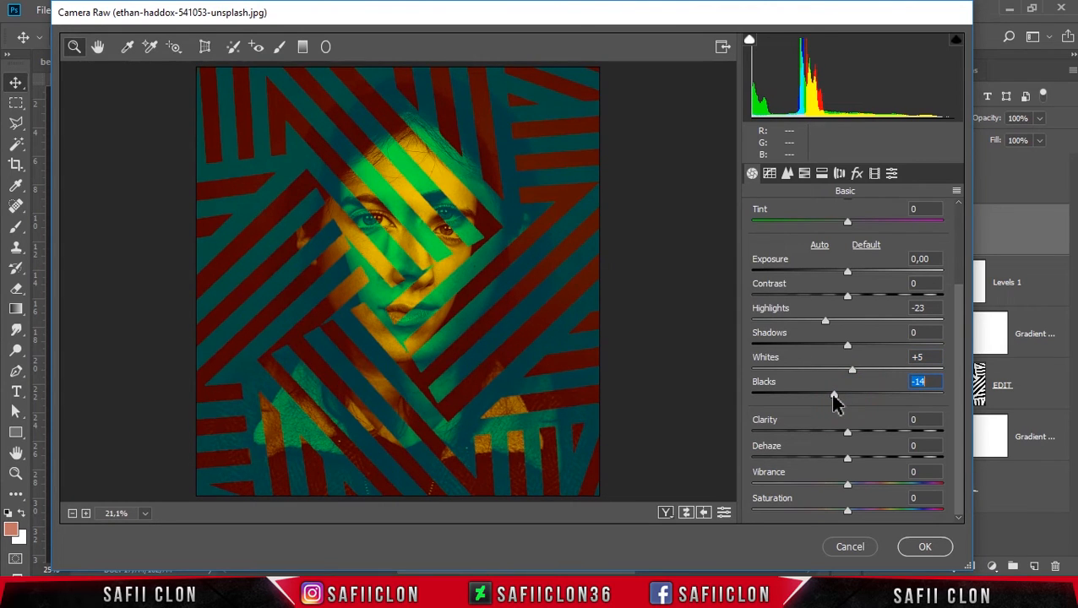
{"action": "left_click_drag", "start_coordinate": [847, 432], "coordinate": [888, 440]}
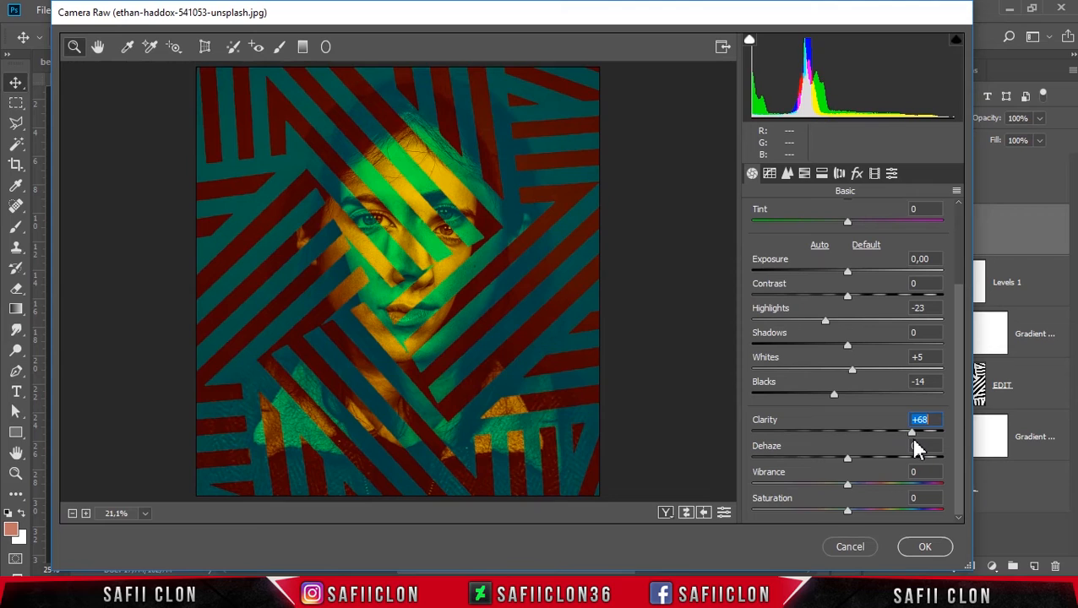
Set the HSL hues to Reds -32, Oranges +23, Greens +78, Aquas +23, Blues +3, Purples +15 and Magentas -36.
{"action": "left_click", "coordinate": [805, 175]}
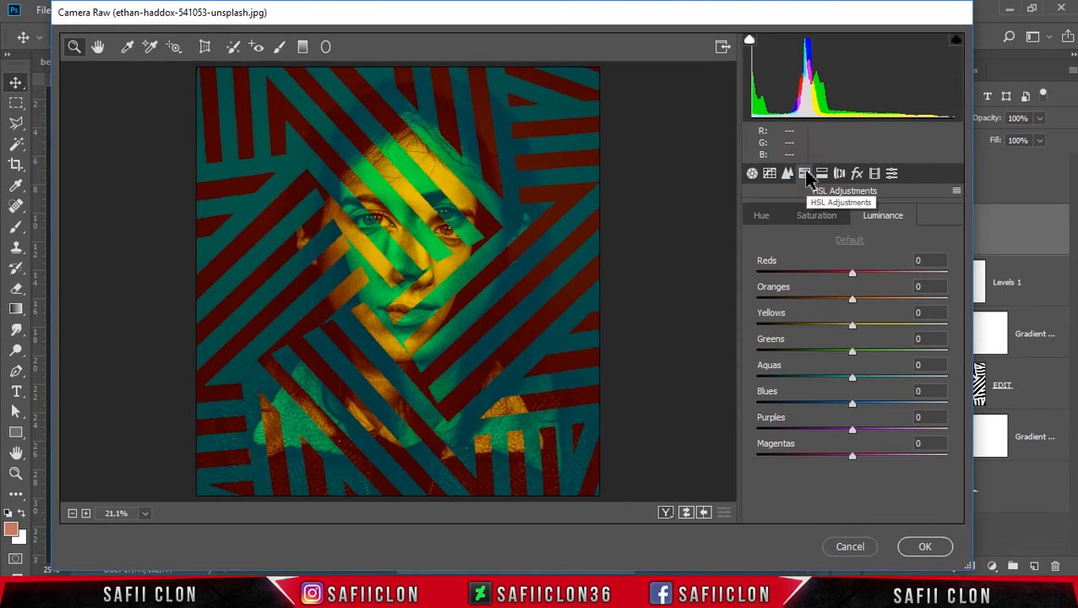
{"action": "left_click", "coordinate": [762, 217]}
{"action": "left_click_drag", "start_coordinate": [851, 275], "coordinate": [824, 275]}
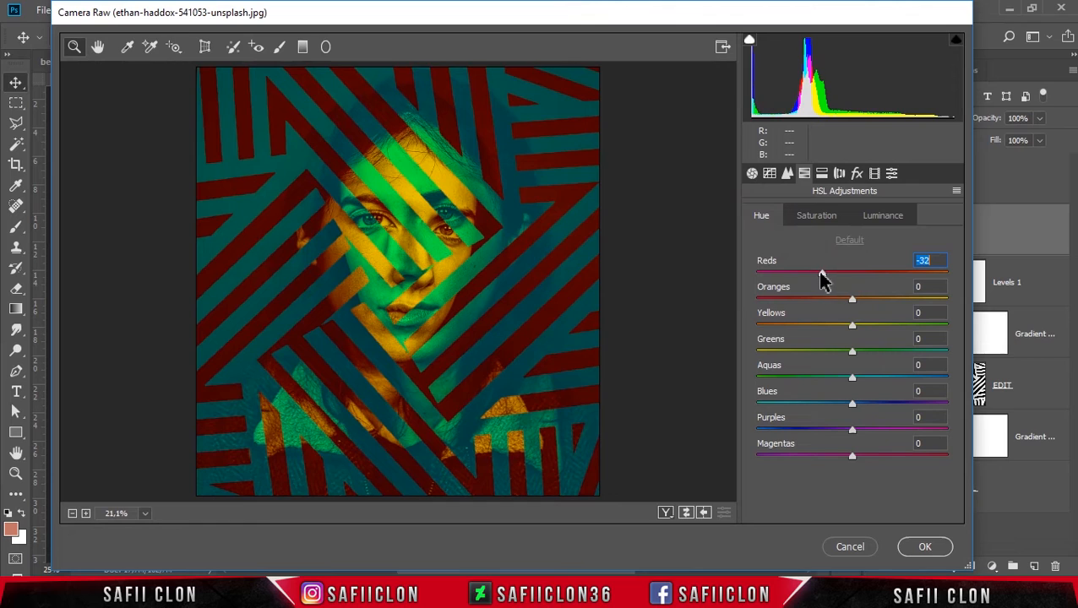
{"action": "left_click_drag", "start_coordinate": [852, 299], "coordinate": [873, 299]}
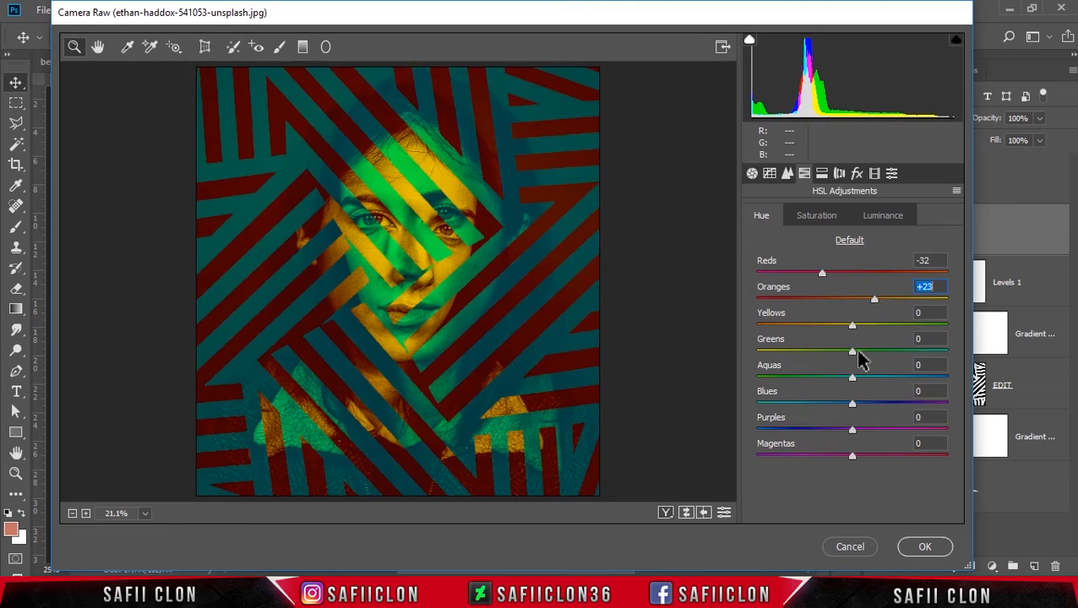
{"action": "left_click_drag", "start_coordinate": [852, 354], "coordinate": [926, 361]}
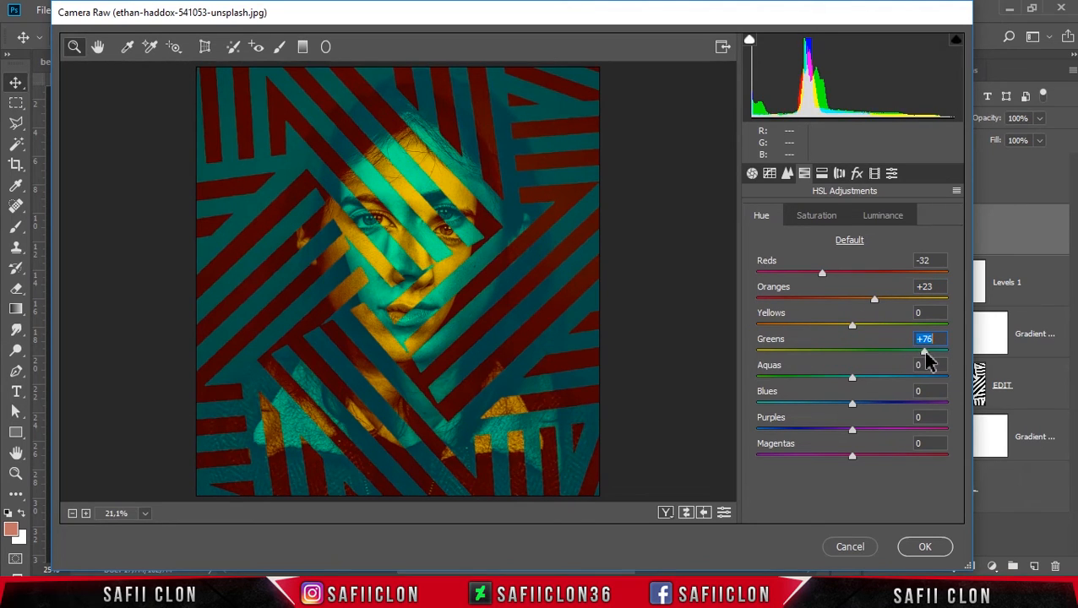
{"action": "left_click_drag", "start_coordinate": [854, 378], "coordinate": [852, 411]}
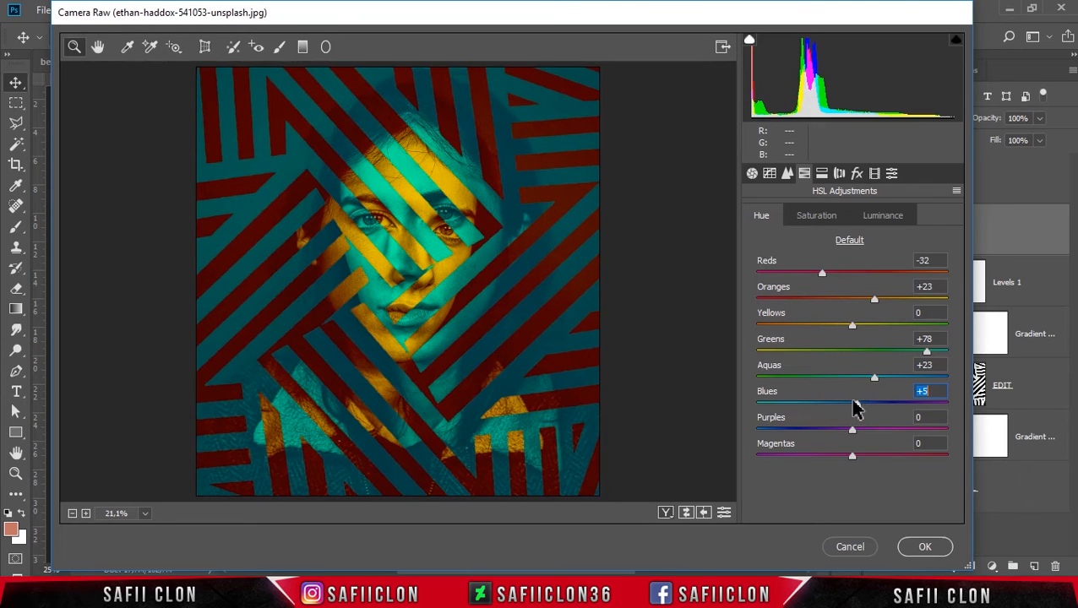
{"action": "left_click_drag", "start_coordinate": [852, 431], "coordinate": [817, 457]}
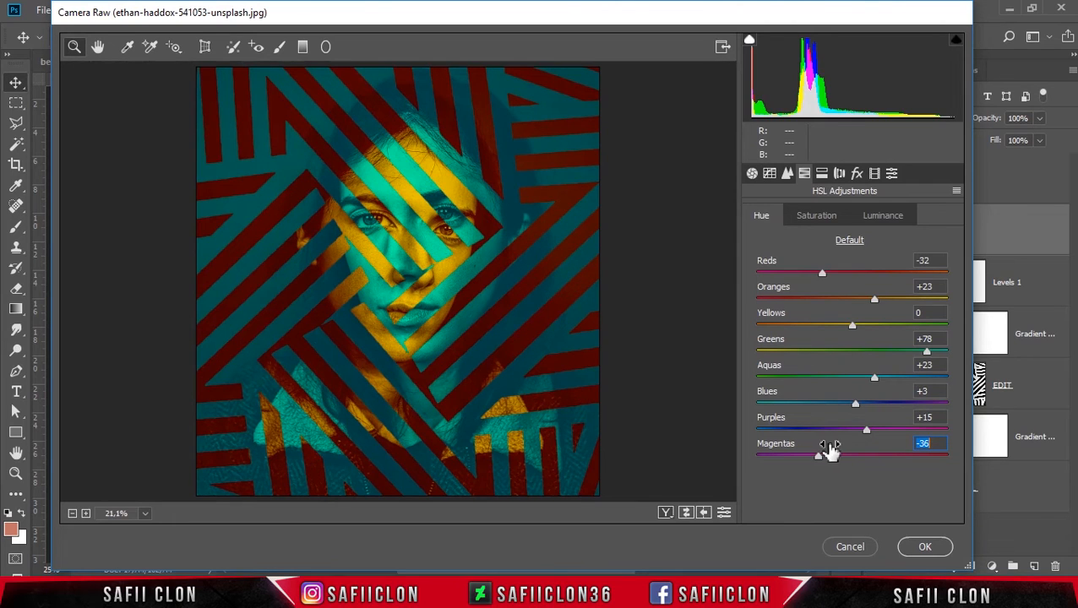
Set the HSL saturation to Reds +39, Oranges +10 and Aquas about +63, and raise the Blues saturation.
{"action": "left_click", "coordinate": [818, 218]}
{"action": "left_click_drag", "start_coordinate": [855, 279], "coordinate": [890, 284]}
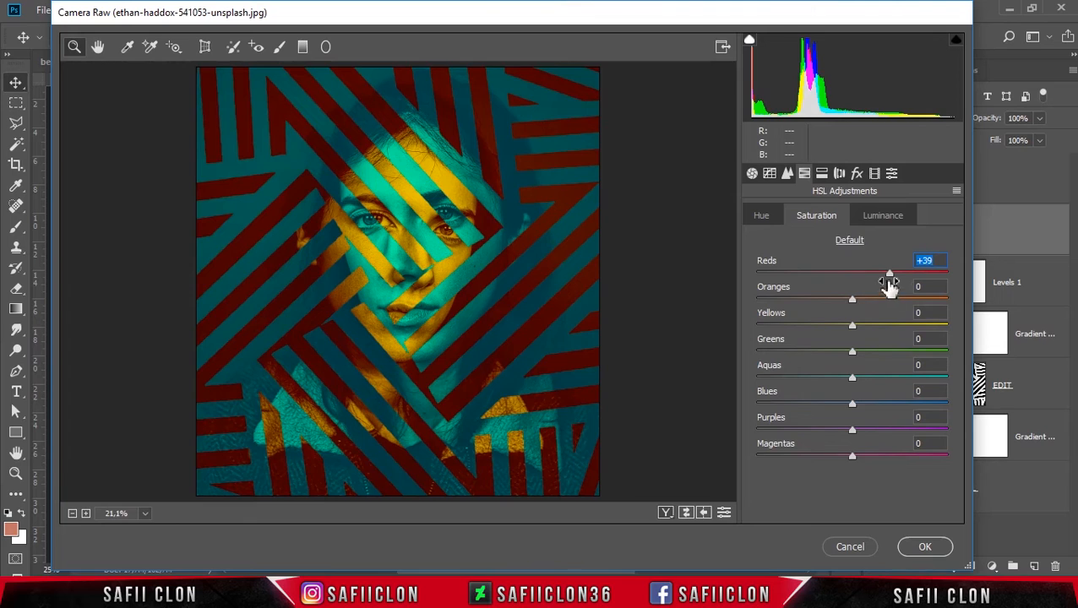
{"action": "left_click_drag", "start_coordinate": [854, 302], "coordinate": [862, 296]}
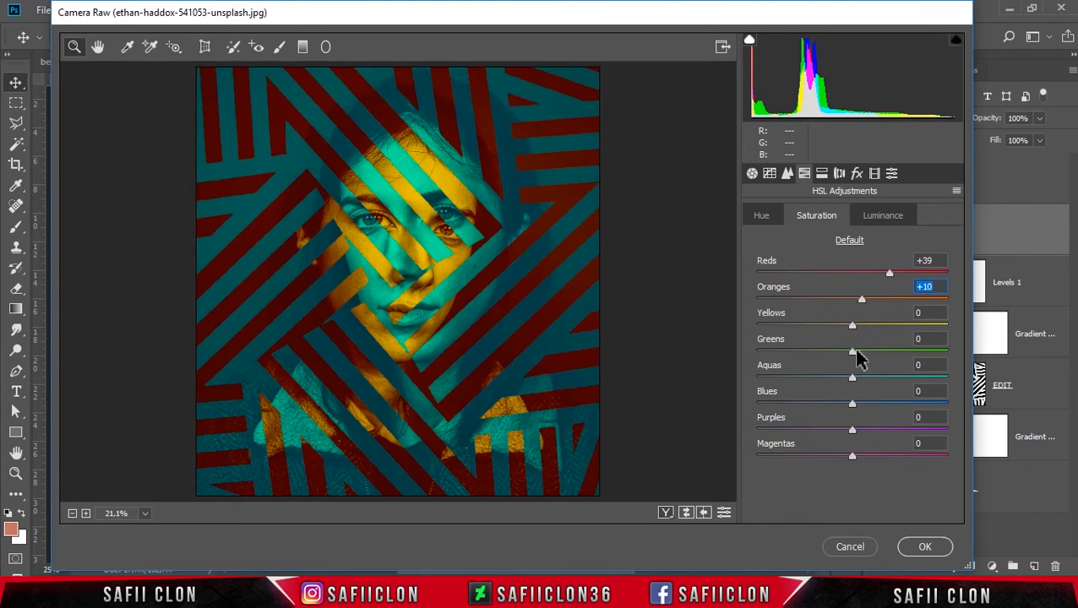
{"action": "left_click_drag", "start_coordinate": [852, 378], "coordinate": [915, 373]}
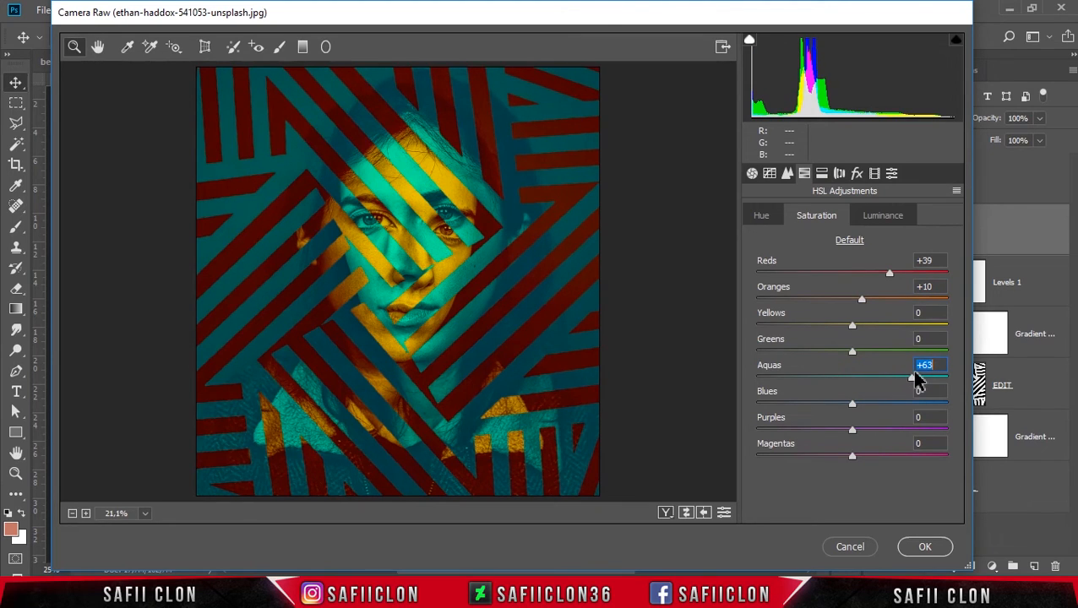
{"action": "left_click_drag", "start_coordinate": [853, 404], "coordinate": [892, 410]}
Set the HSL luminance to Reds -13, Oranges +67, Blues -40, Purples +24 and Magentas -18.
{"action": "left_click", "coordinate": [888, 220]}
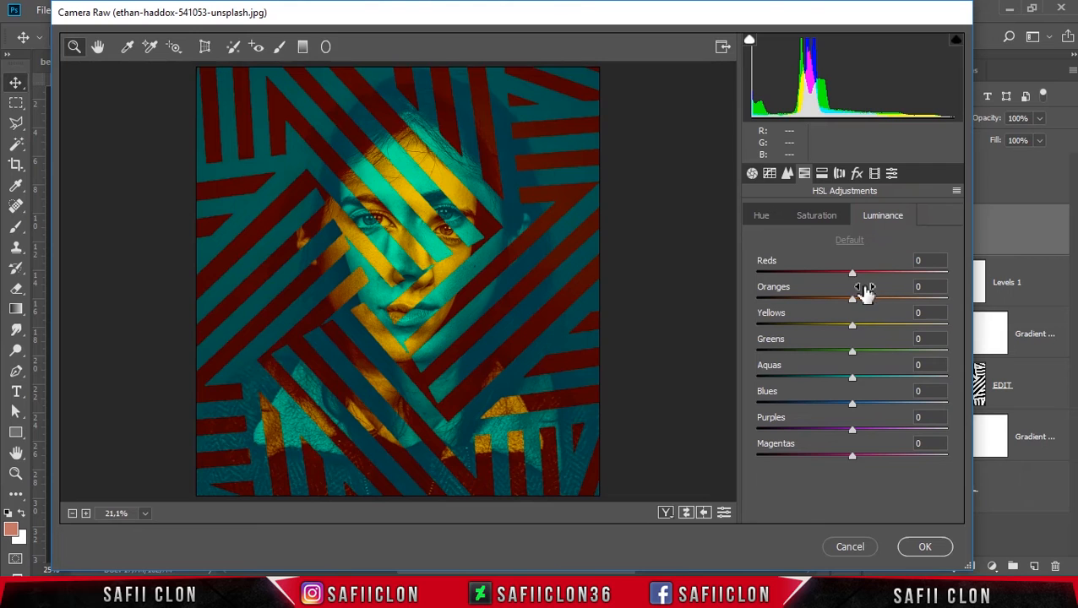
{"action": "mouse_move", "coordinate": [853, 273]}
{"action": "left_mouse_down"}
{"action": "mouse_move", "coordinate": [884, 279]}
{"action": "mouse_move", "coordinate": [766, 273]}
{"action": "mouse_move", "coordinate": [938, 272]}
{"action": "mouse_move", "coordinate": [845, 286]}
{"action": "left_mouse_up"}
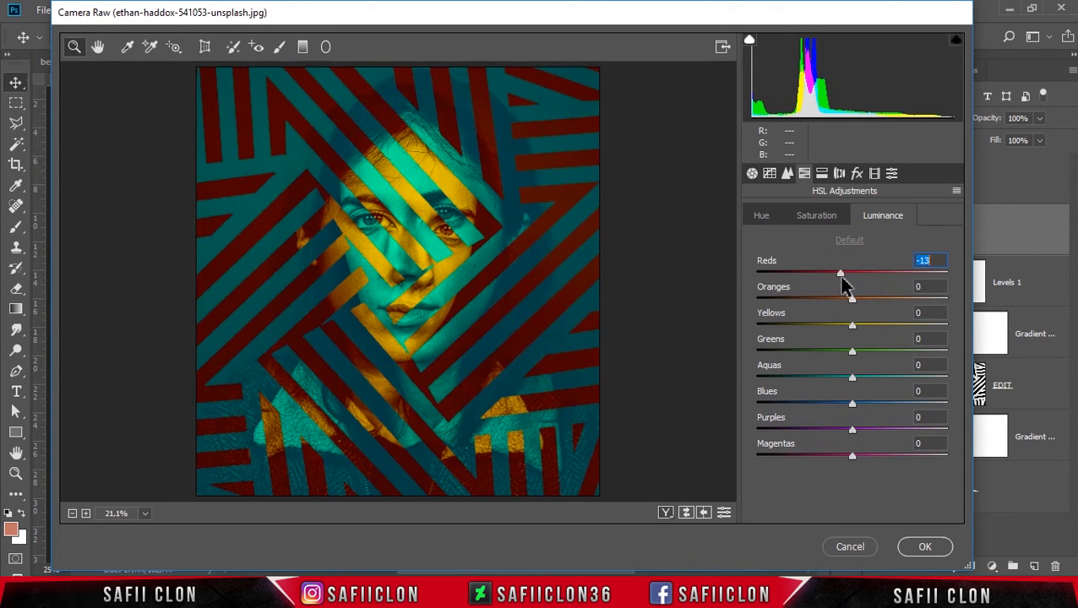
{"action": "left_click", "coordinate": [854, 301]}
{"action": "left_click_drag", "start_coordinate": [896, 309], "coordinate": [925, 311]}
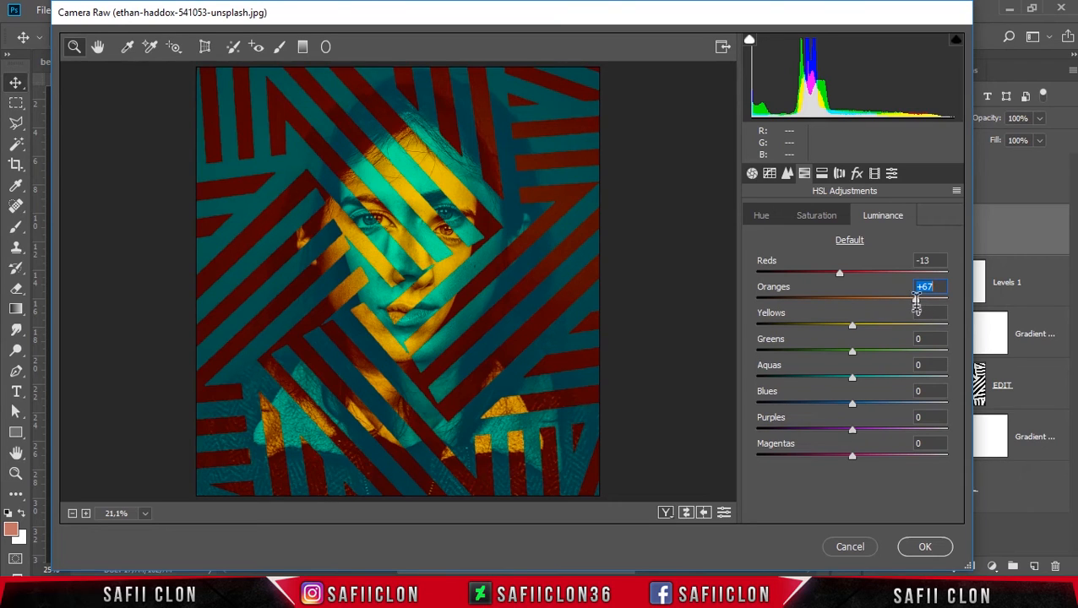
{"action": "left_click_drag", "start_coordinate": [852, 405], "coordinate": [877, 436]}
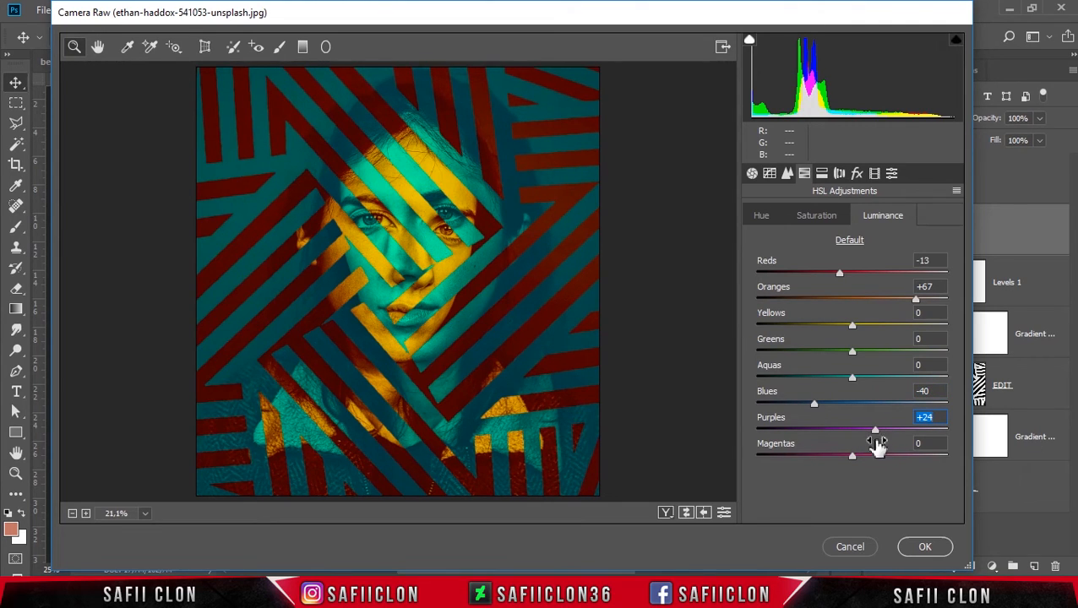
{"action": "left_click_drag", "start_coordinate": [851, 457], "coordinate": [836, 468]}
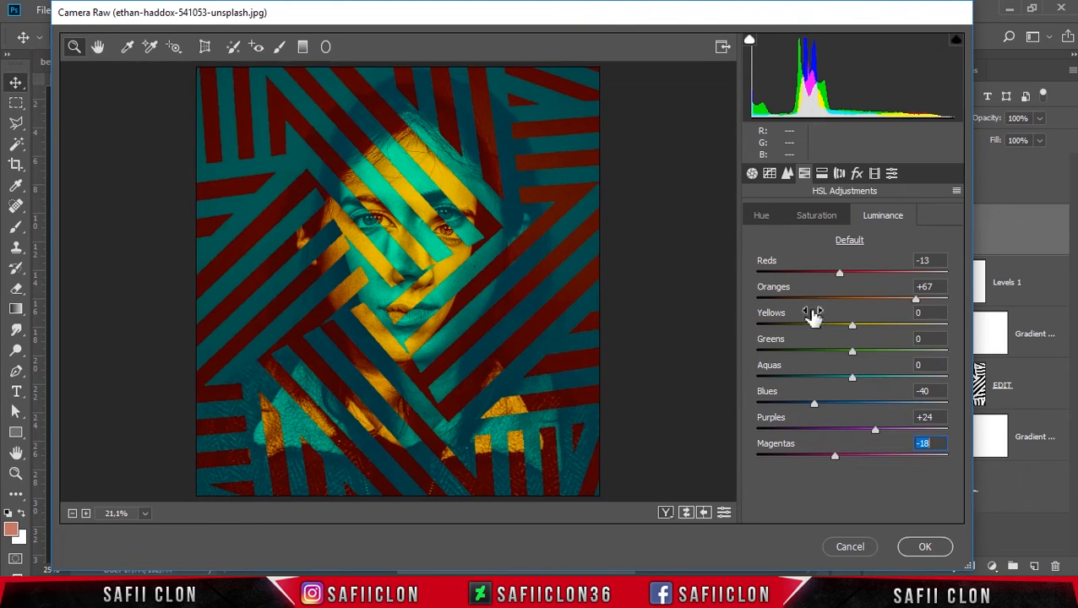
Compare the before and after views of the Camera Raw edit and apply the filter to the merged layer.
{"action": "left_click", "coordinate": [666, 513]}
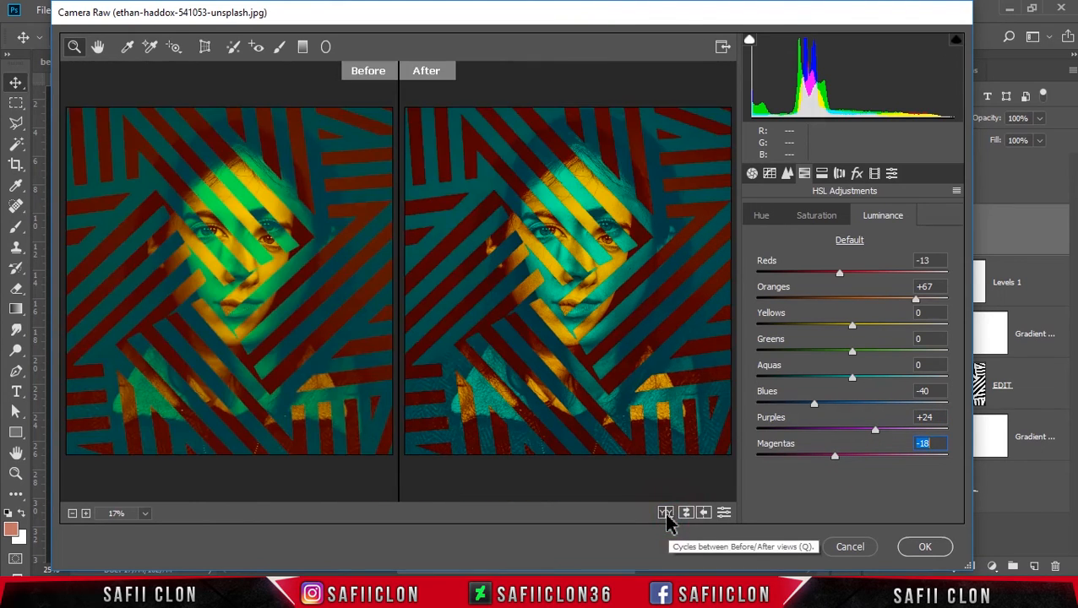
{"action": "left_click", "coordinate": [666, 512]}
{"action": "left_click", "coordinate": [665, 513]}
{"action": "left_click", "coordinate": [666, 513]}
{"action": "left_click", "coordinate": [666, 513]}
{"action": "left_click", "coordinate": [666, 513]}
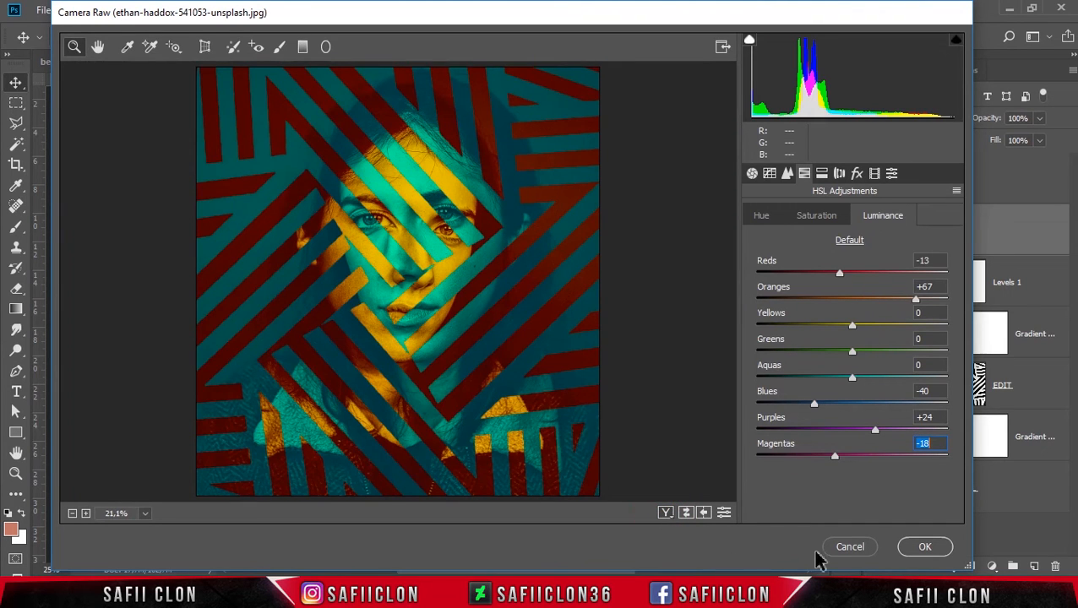
{"action": "left_click", "coordinate": [931, 547]}
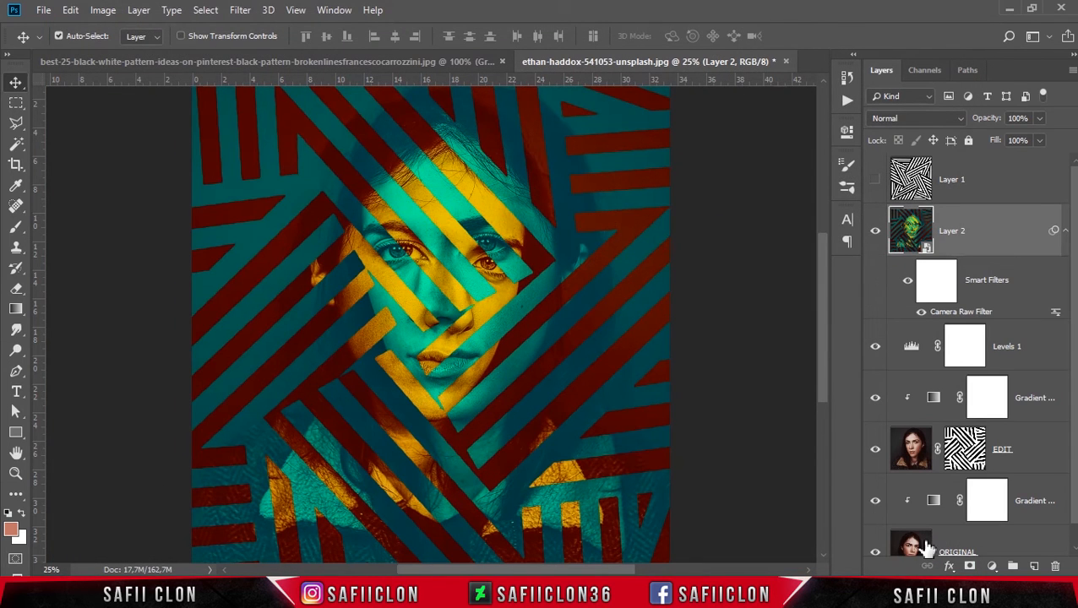
Open Nik Collection's Color Efex Pro 4 on Layer 2 as a smart filter and dismiss the Smart Object notice.
{"action": "left_click", "coordinate": [985, 232]}
{"action": "left_click", "coordinate": [241, 11]}
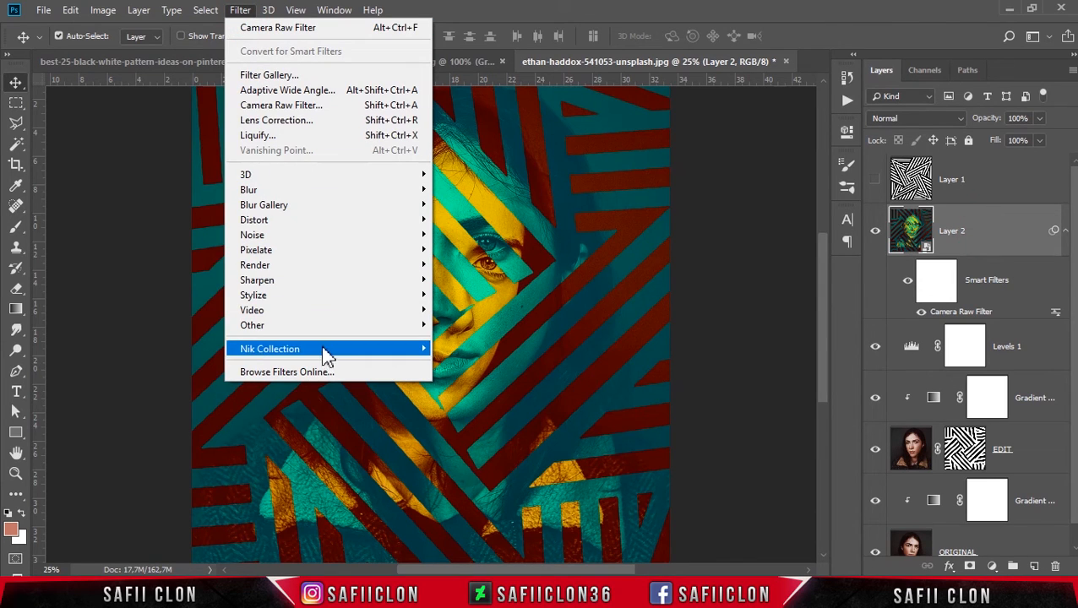
{"action": "mouse_move", "coordinate": [328, 355]}
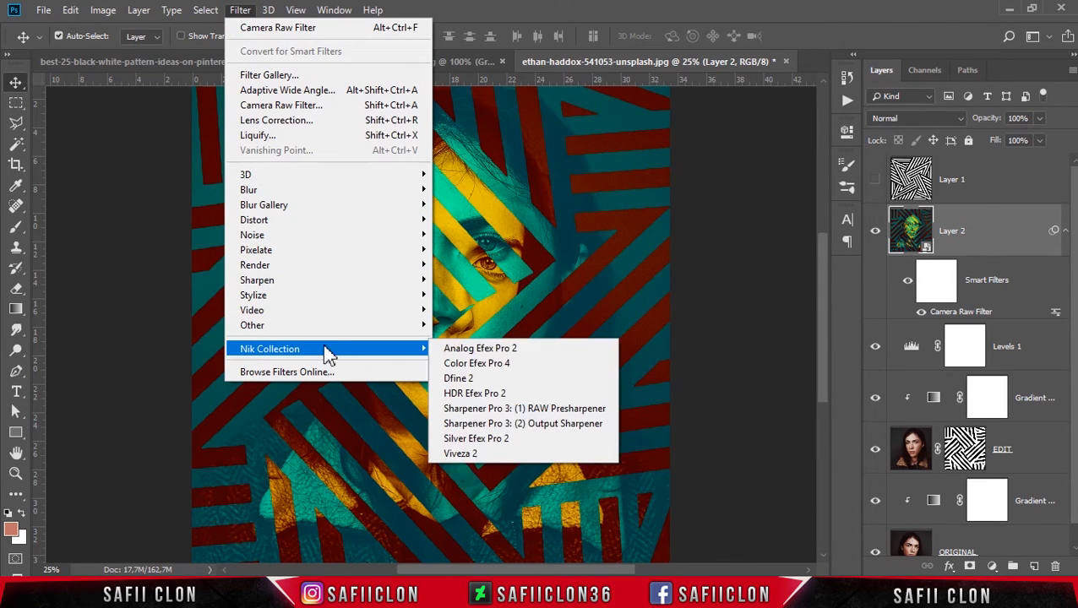
{"action": "left_click", "coordinate": [492, 365]}
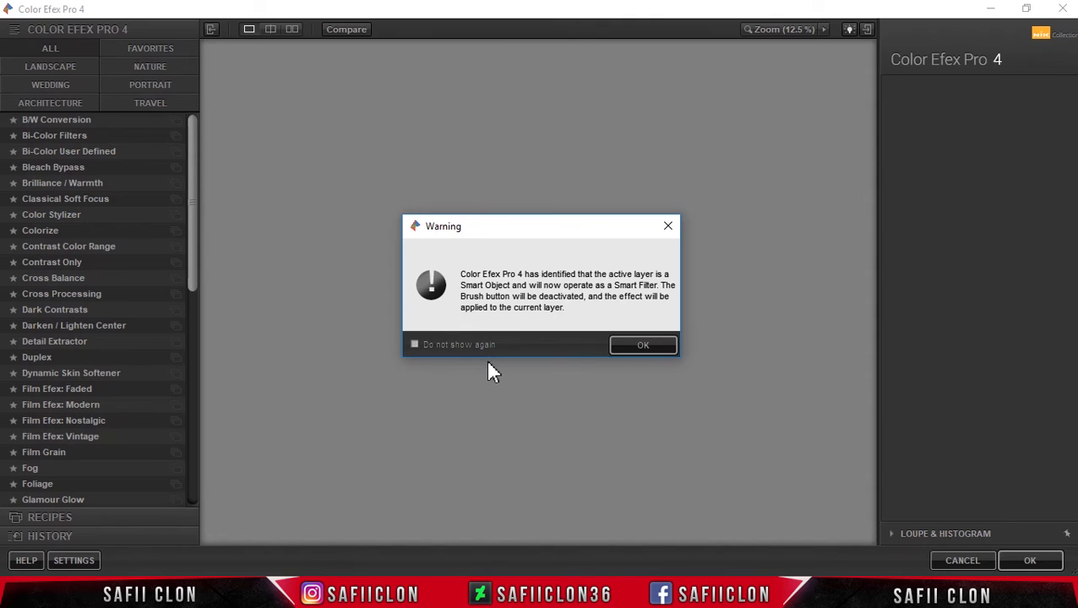
{"action": "left_click", "coordinate": [655, 342]}
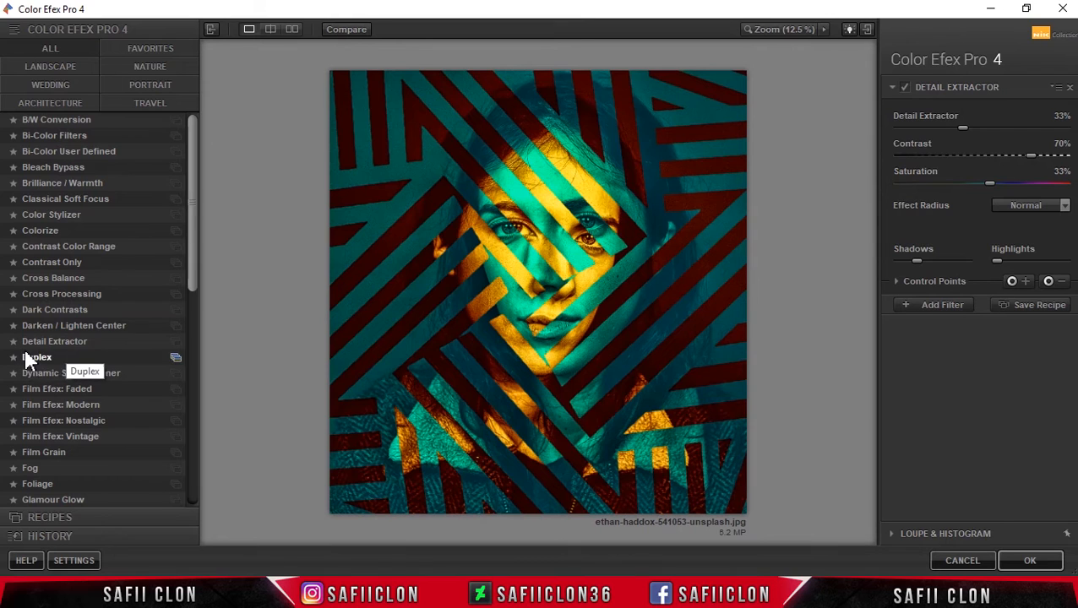
Apply Detail Extractor with Detail Extractor 33%, Contrast 69% and Saturation 33%, raise its Shadows value, and check the image without the effect.
{"action": "left_click", "coordinate": [68, 343]}
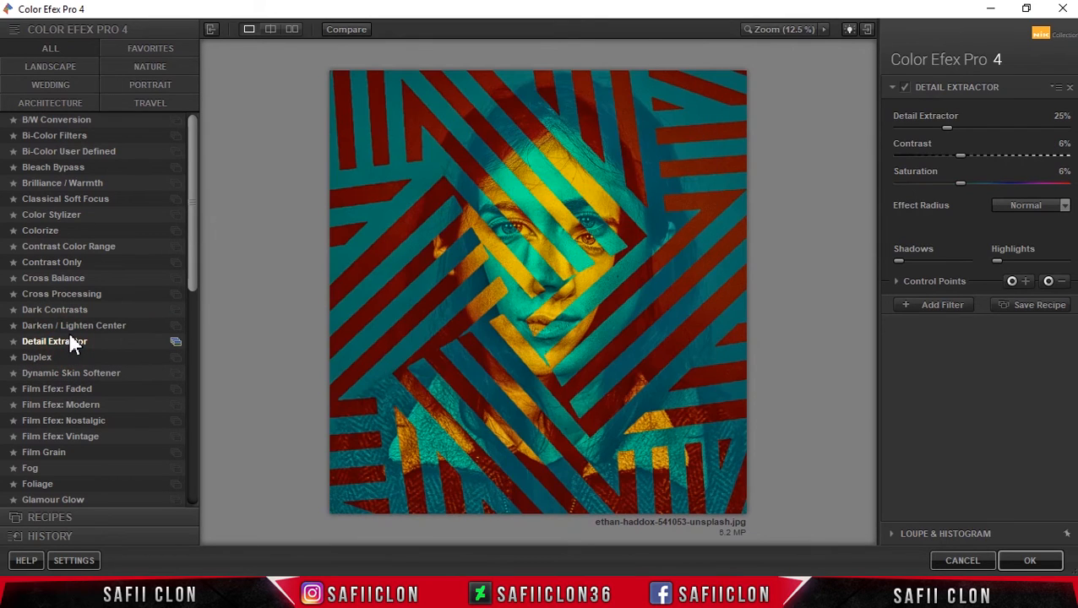
{"action": "left_click_drag", "start_coordinate": [951, 131], "coordinate": [1038, 172]}
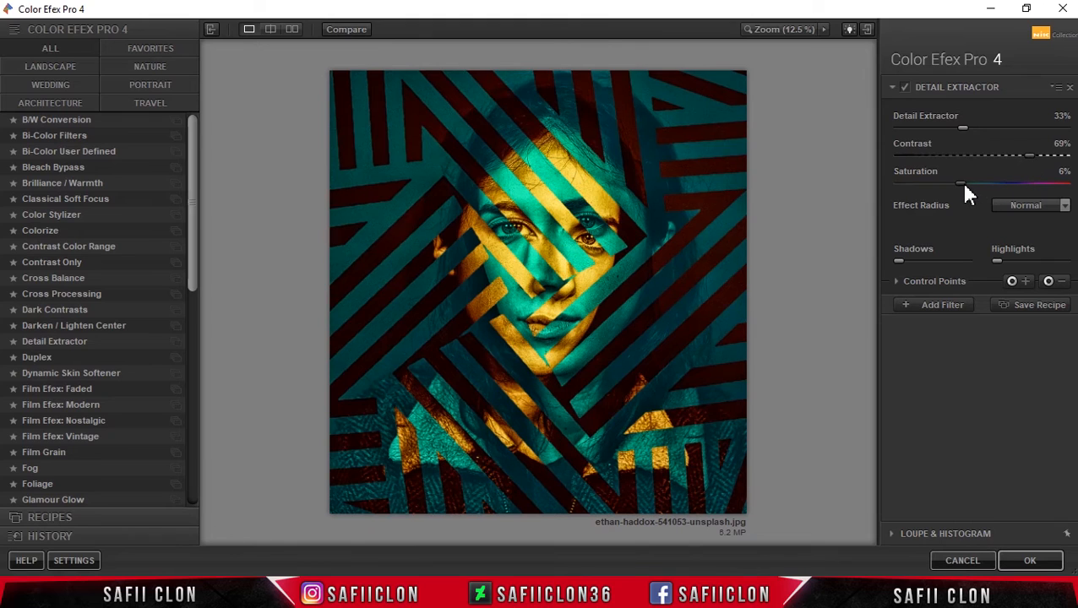
{"action": "left_click_drag", "start_coordinate": [964, 186], "coordinate": [990, 186]}
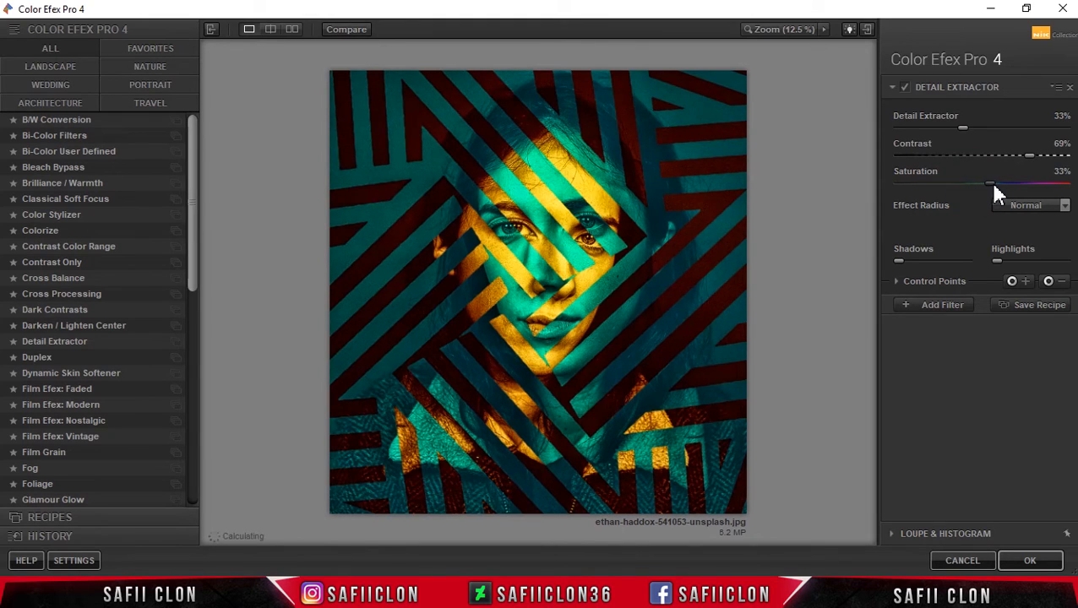
{"action": "left_click", "coordinate": [902, 262]}
{"action": "left_click_drag", "start_coordinate": [911, 258], "coordinate": [918, 258]}
{"action": "left_click", "coordinate": [905, 87]}
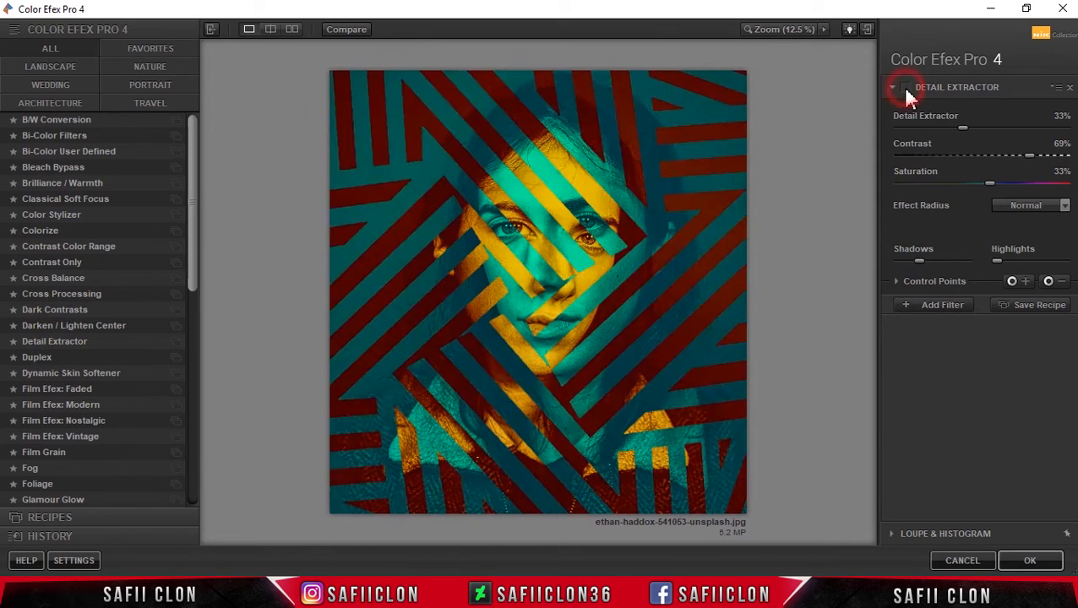
Add a Film Grain filter with 266 grain per pixel, slightly harder grain, Film Contrast 33% and Shadows 64%.
{"action": "left_click", "coordinate": [933, 309]}
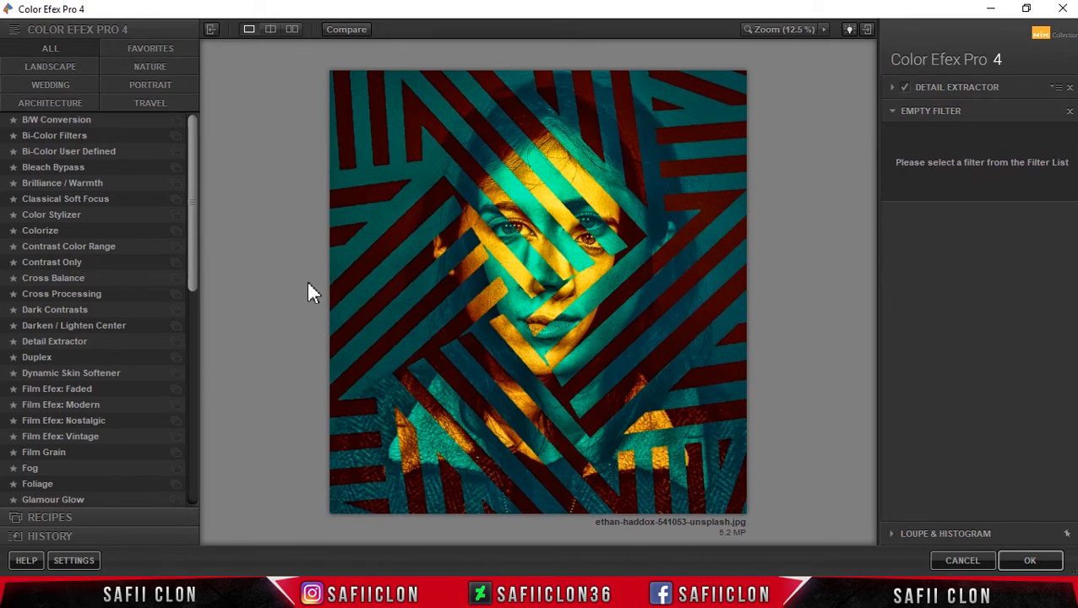
{"action": "left_click_drag", "start_coordinate": [194, 213], "coordinate": [181, 289]}
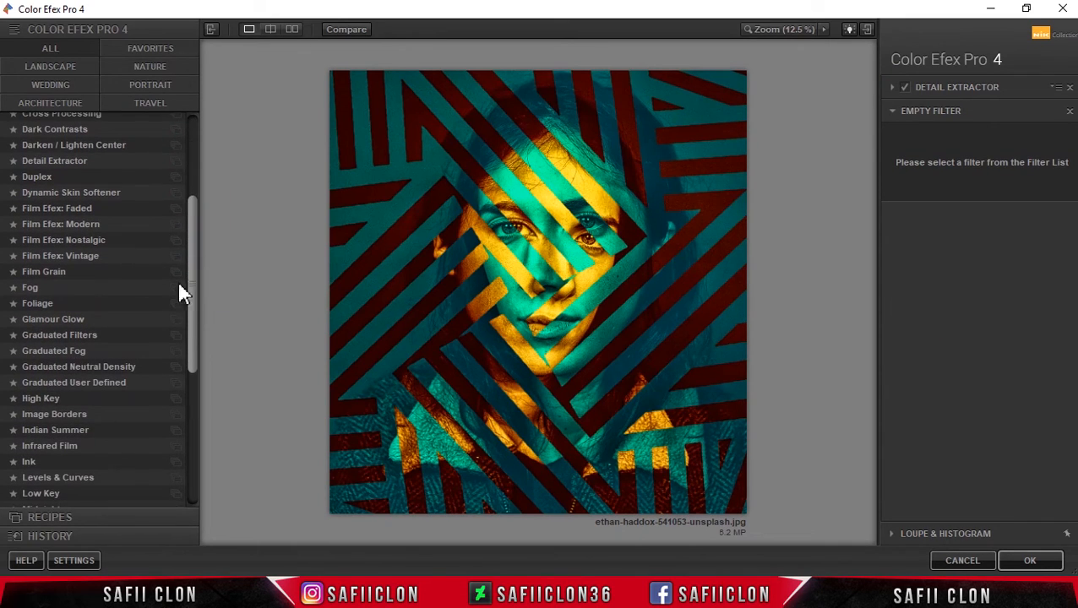
{"action": "left_click", "coordinate": [55, 274]}
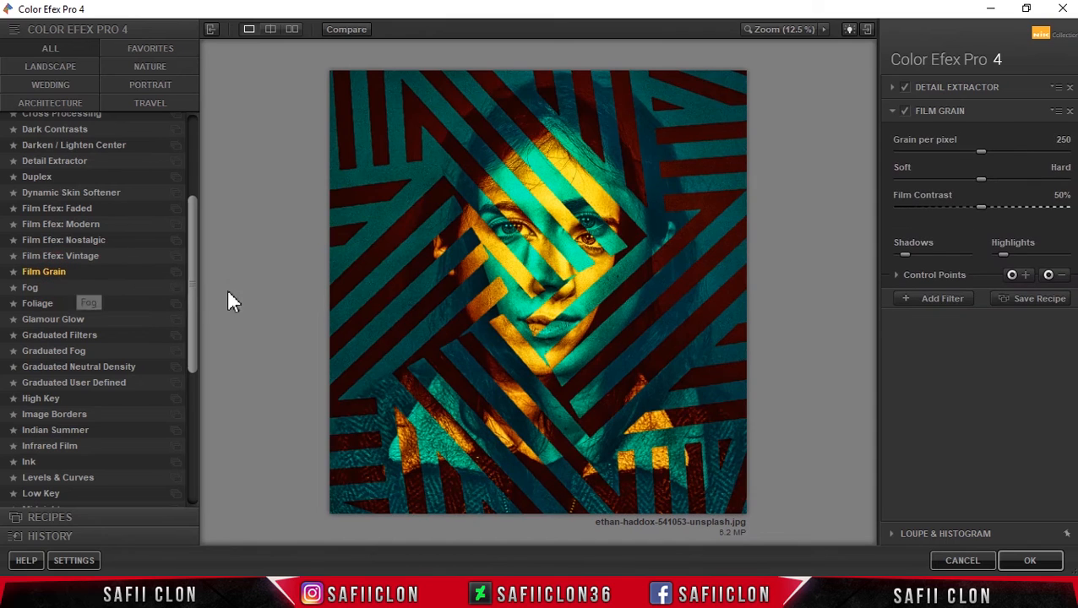
{"action": "left_click_drag", "start_coordinate": [981, 151], "coordinate": [990, 152]}
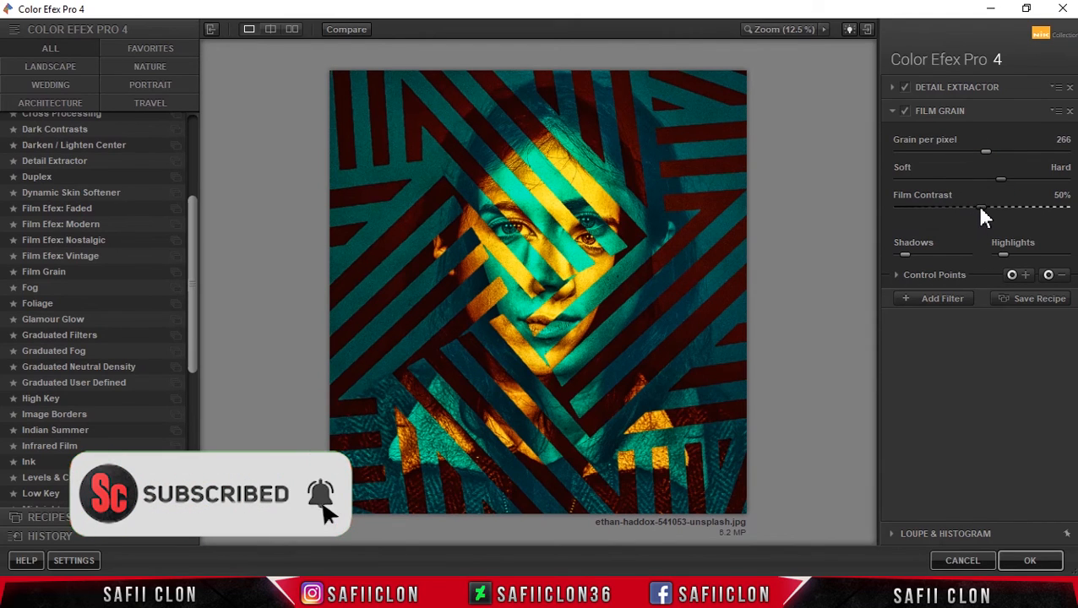
{"action": "left_click_drag", "start_coordinate": [981, 208], "coordinate": [957, 208]}
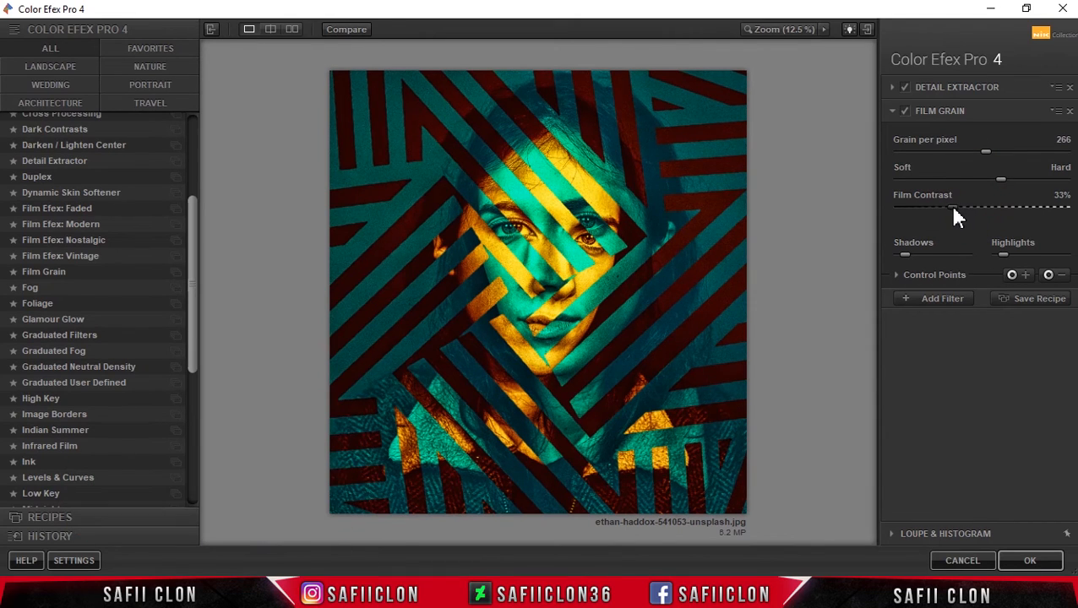
{"action": "left_click_drag", "start_coordinate": [905, 254], "coordinate": [918, 254]}
{"action": "left_click_drag", "start_coordinate": [941, 254], "coordinate": [945, 254]}
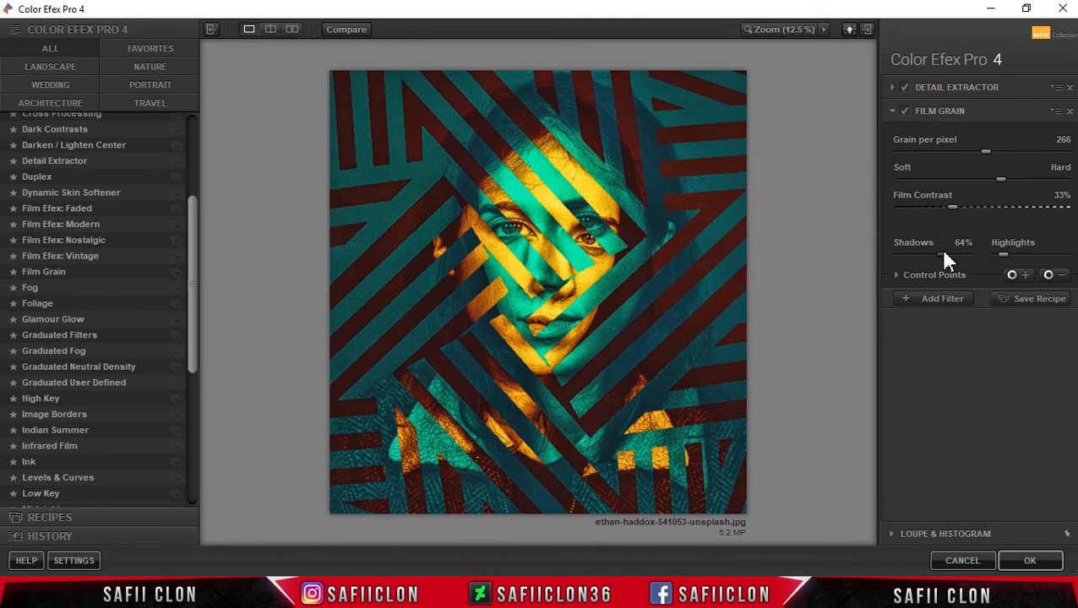
Add a Darken / Lighten Center filter with Shape 2 and Center Luminosity about 4%.
{"action": "left_click", "coordinate": [926, 301]}
{"action": "left_click_drag", "start_coordinate": [194, 258], "coordinate": [194, 172]}
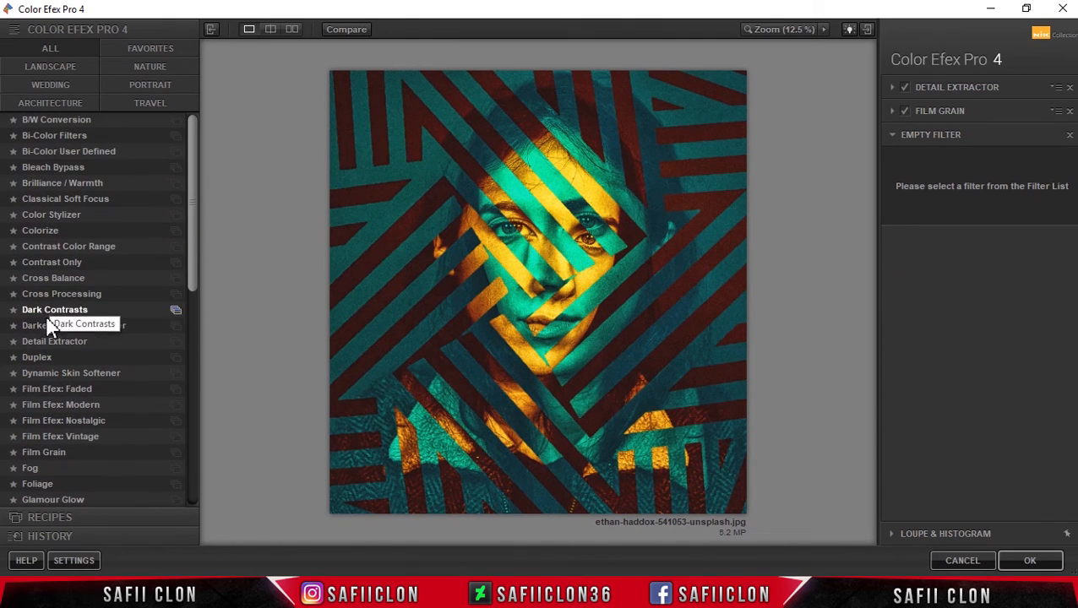
{"action": "left_click", "coordinate": [74, 330]}
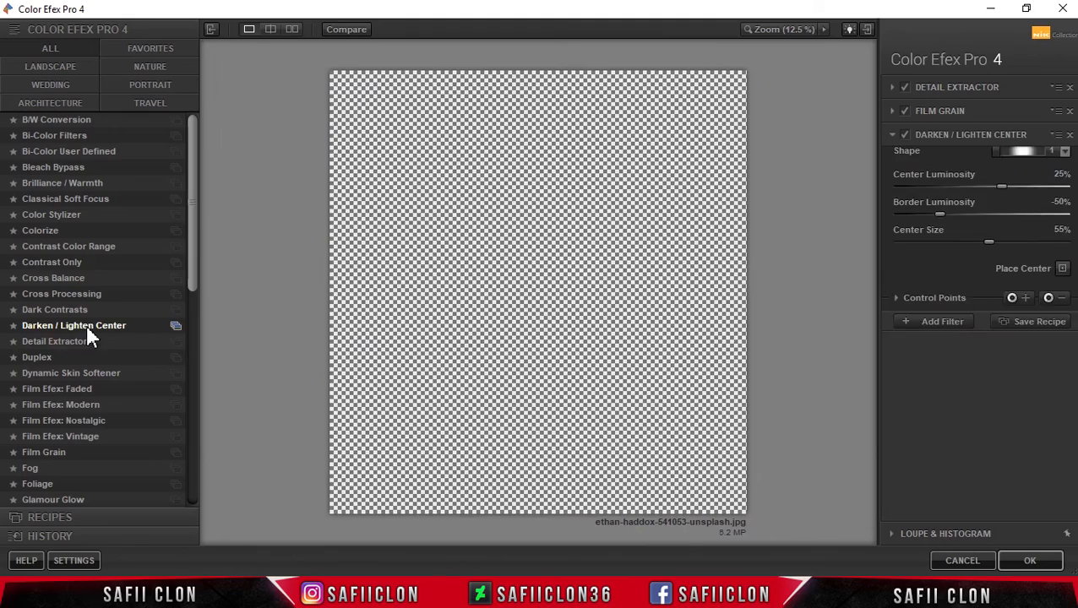
{"action": "left_click", "coordinate": [1063, 169]}
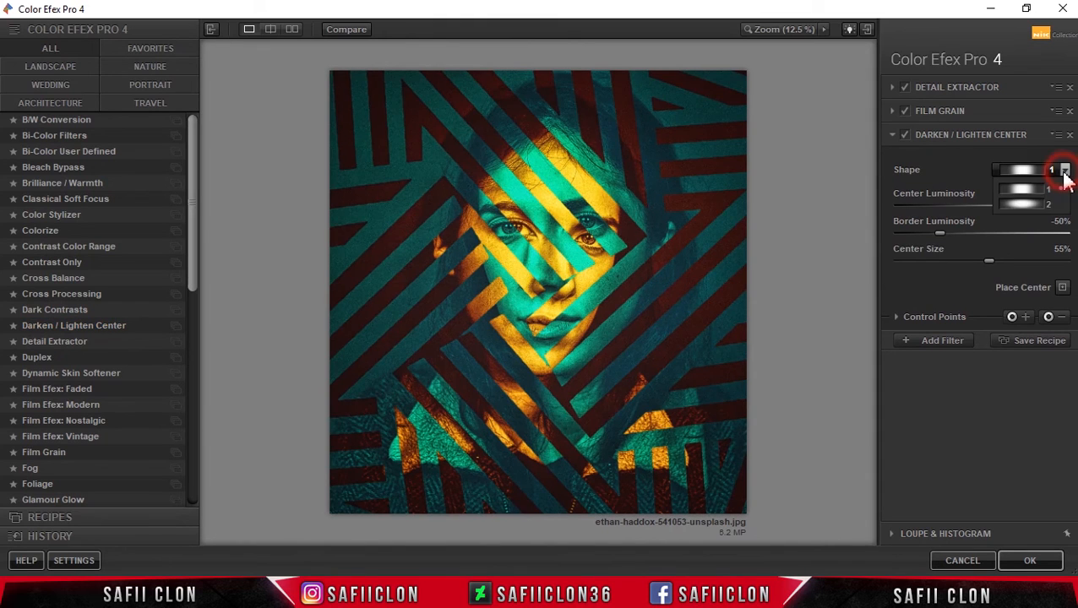
{"action": "left_click", "coordinate": [1029, 203]}
{"action": "mouse_move", "coordinate": [1020, 205]}
{"action": "left_mouse_down"}
{"action": "mouse_move", "coordinate": [956, 211]}
{"action": "mouse_move", "coordinate": [982, 214]}
{"action": "left_mouse_up"}
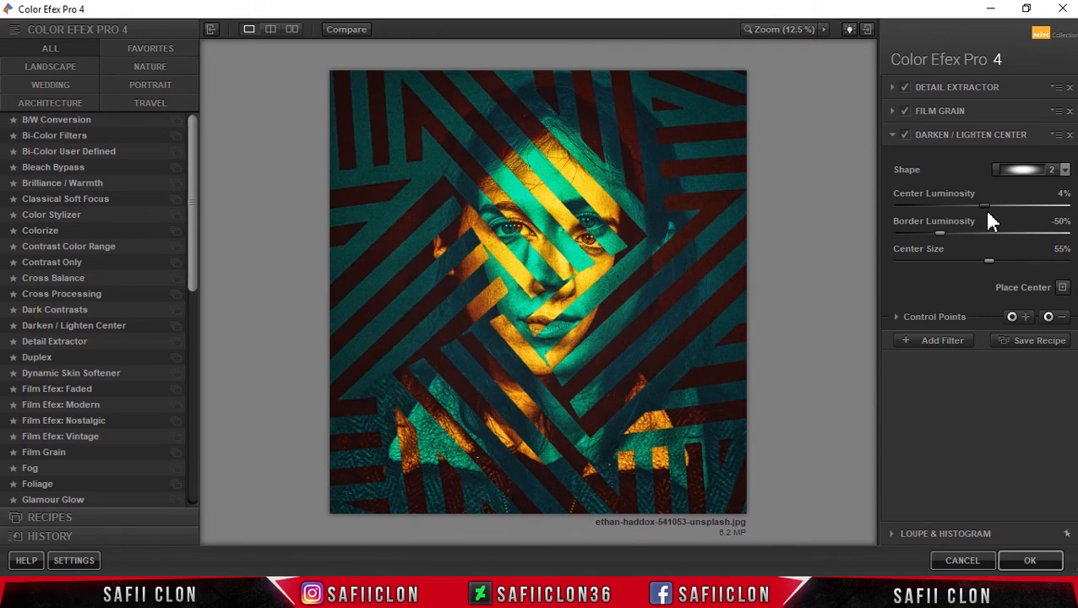
Fine-tune the Border Luminosity and slightly enlarge the Center Size, and apply the filter stack to Layer 2.
{"action": "left_click", "coordinate": [943, 234]}
{"action": "left_click_drag", "start_coordinate": [948, 238], "coordinate": [944, 242]}
{"action": "left_click", "coordinate": [989, 263]}
{"action": "left_click_drag", "start_coordinate": [993, 263], "coordinate": [998, 262]}
{"action": "left_click", "coordinate": [1034, 562]}
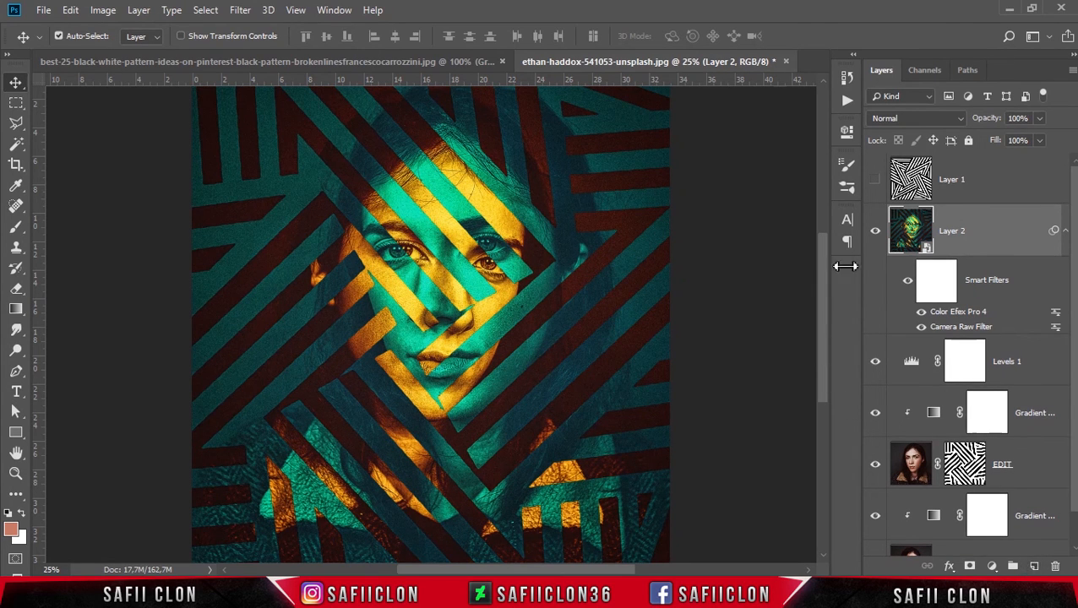
Compare the portrait with and without the filtered Layer 2, both in the full view and close up on the face.
{"action": "left_click", "coordinate": [876, 231]}
{"action": "left_click", "coordinate": [875, 231]}
{"action": "left_click", "coordinate": [875, 231]}
{"action": "left_click", "coordinate": [875, 237]}
{"action": "left_click", "coordinate": [979, 234]}
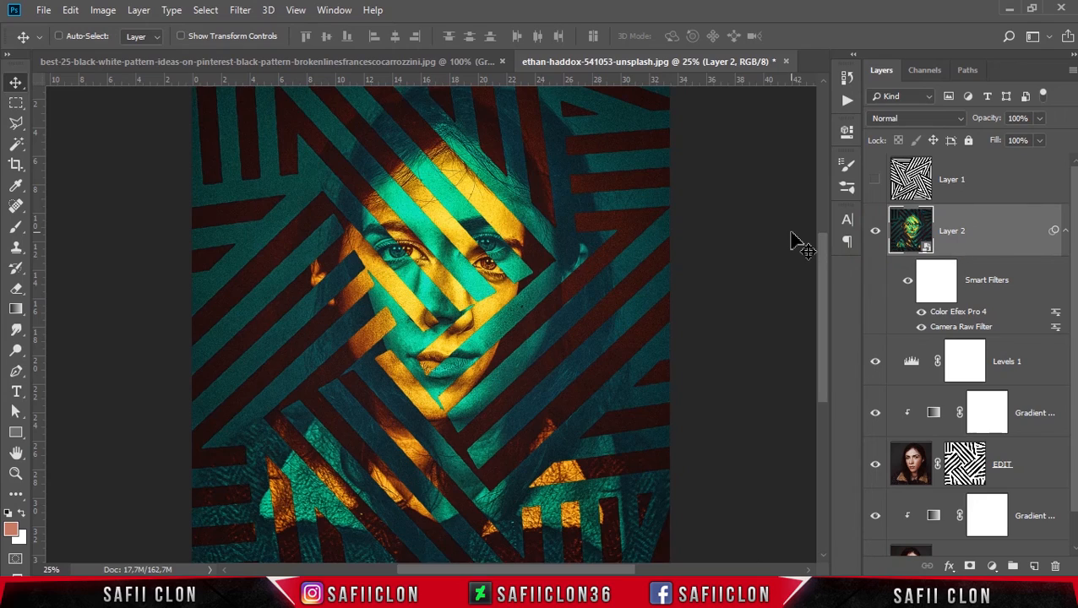
{"action": "key", "text": "ctrl+minus"}
{"action": "key", "text": "ctrl+minus"}
{"action": "key", "text": "ctrl+plus"}
{"action": "key", "text": "ctrl+plus"}
{"action": "key", "text": "ctrl+plus"}
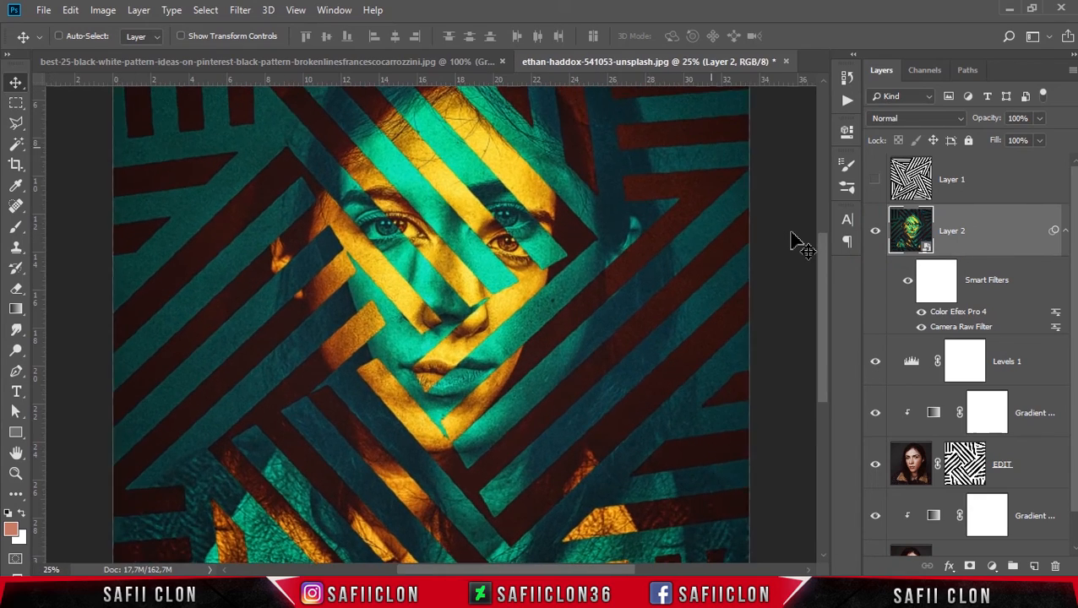
{"action": "left_click_drag", "start_coordinate": [825, 293], "coordinate": [824, 254]}
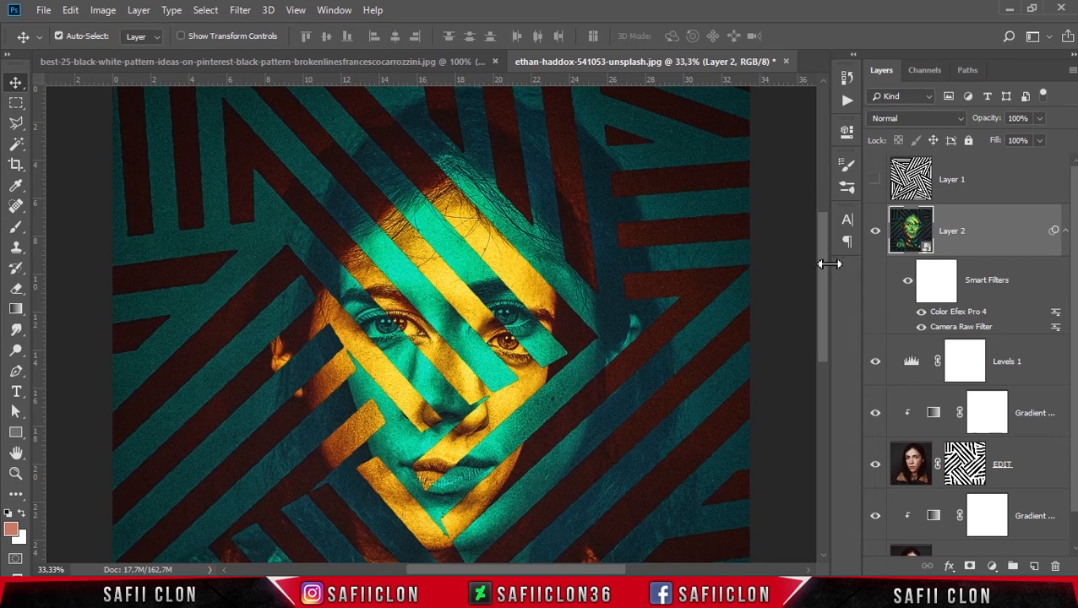
{"action": "left_click", "coordinate": [875, 233]}
{"action": "left_click", "coordinate": [875, 233]}
{"action": "left_click", "coordinate": [875, 233]}
{"action": "left_click", "coordinate": [875, 234]}
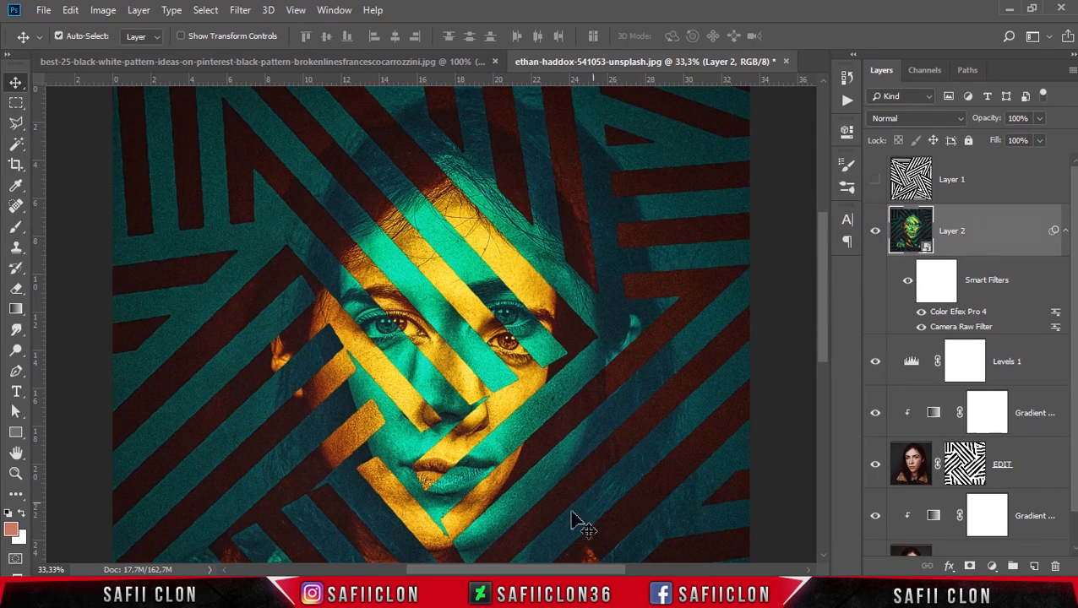